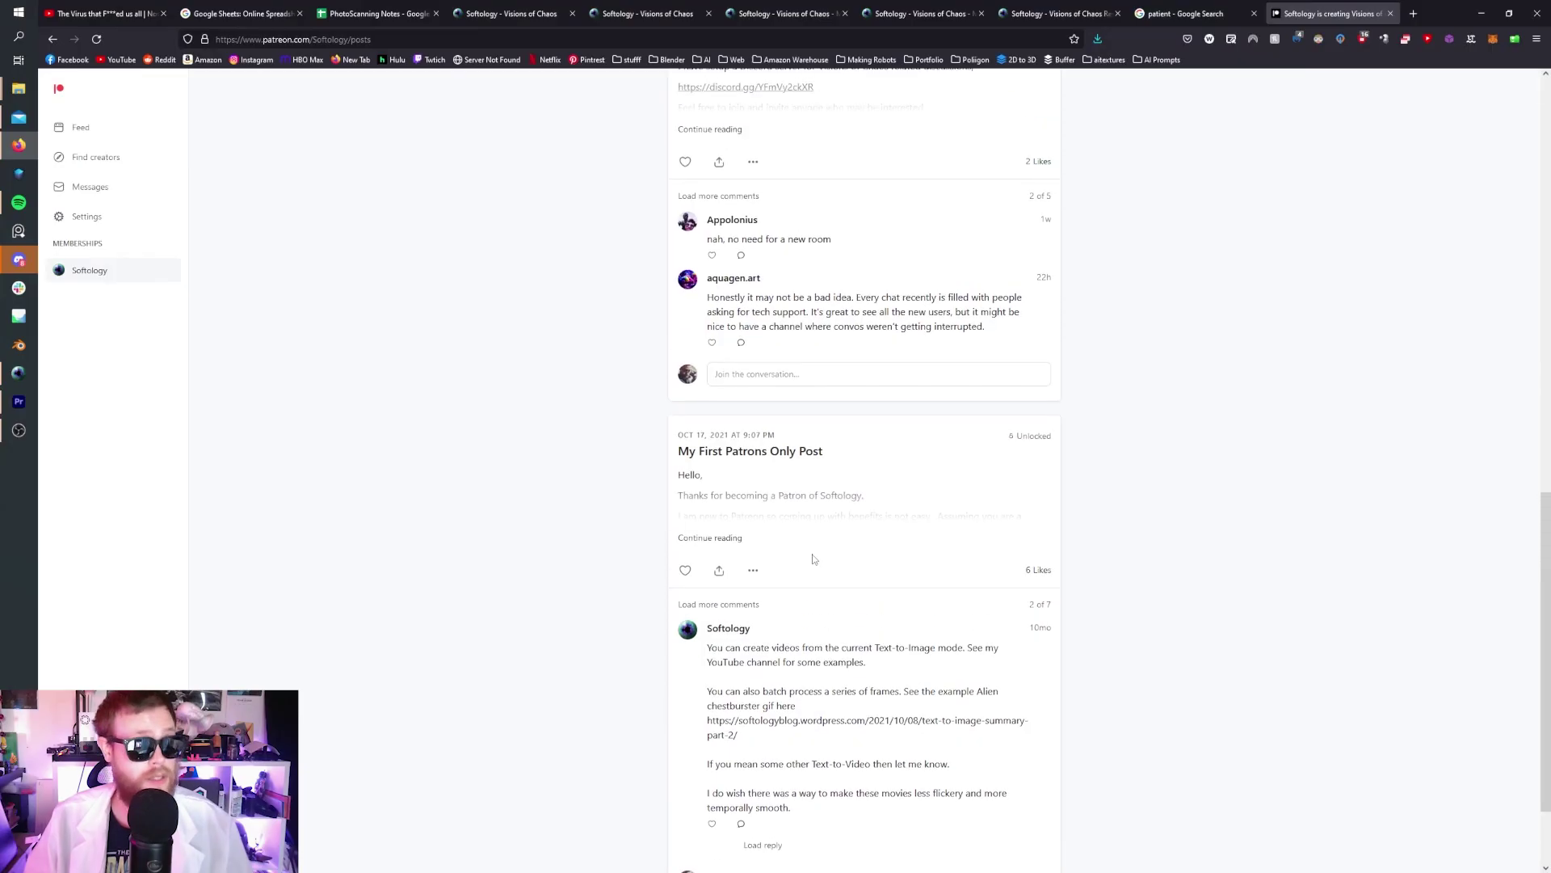
# Examine the membership benefits on Softology's Patreon page, expand the tier details and choose to join the $5 tier
pyautogui.scroll(15, 812, 559)
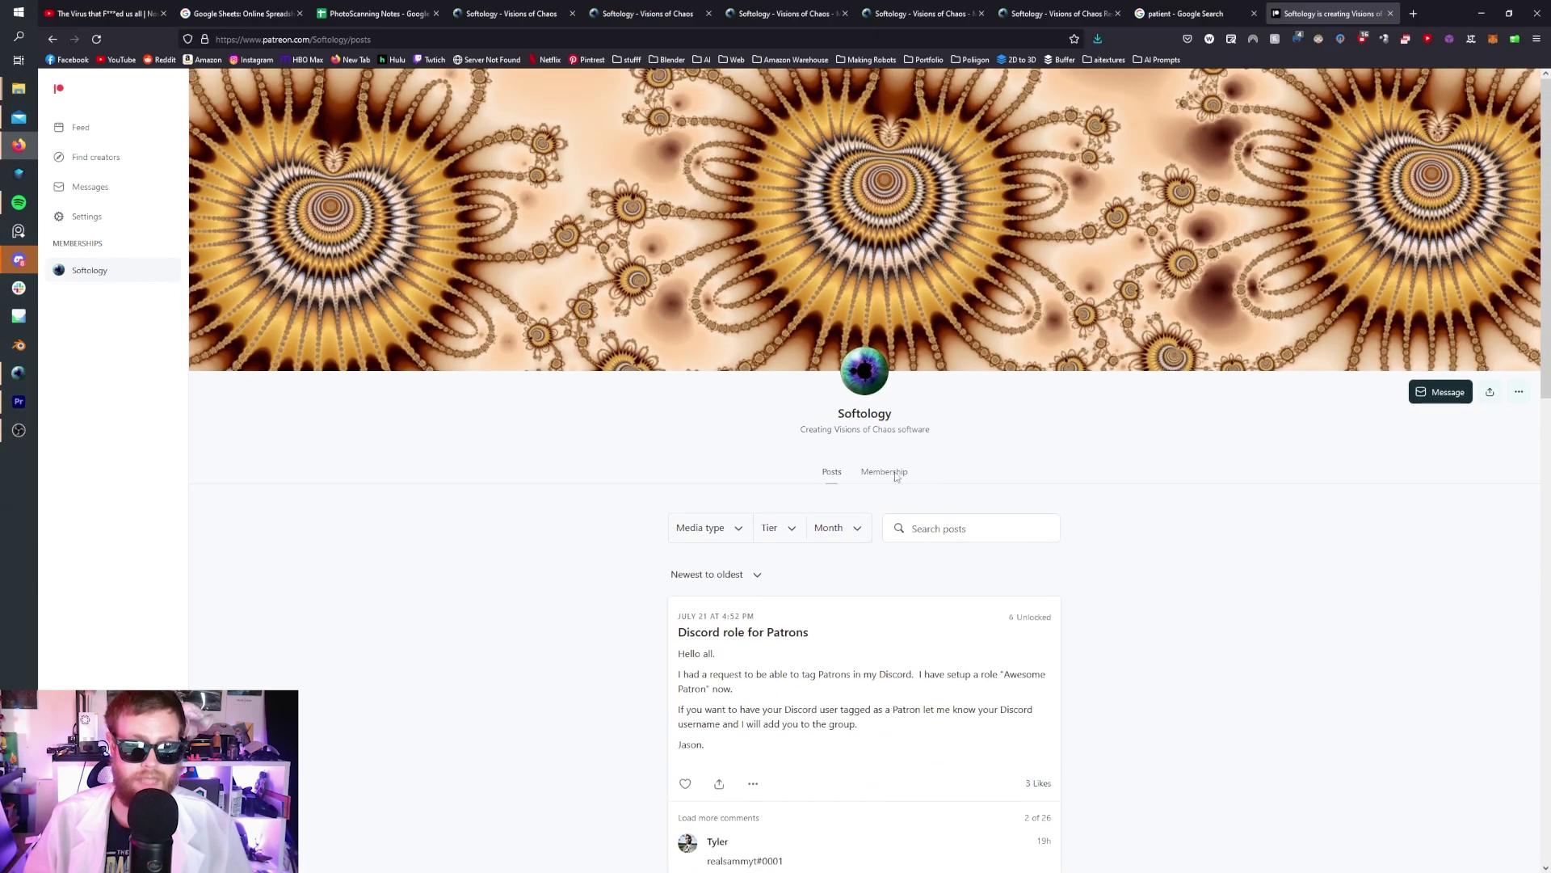
pyautogui.click(1528, 391)
pyautogui.click(893, 475)
pyautogui.scroll(-1, 894, 477)
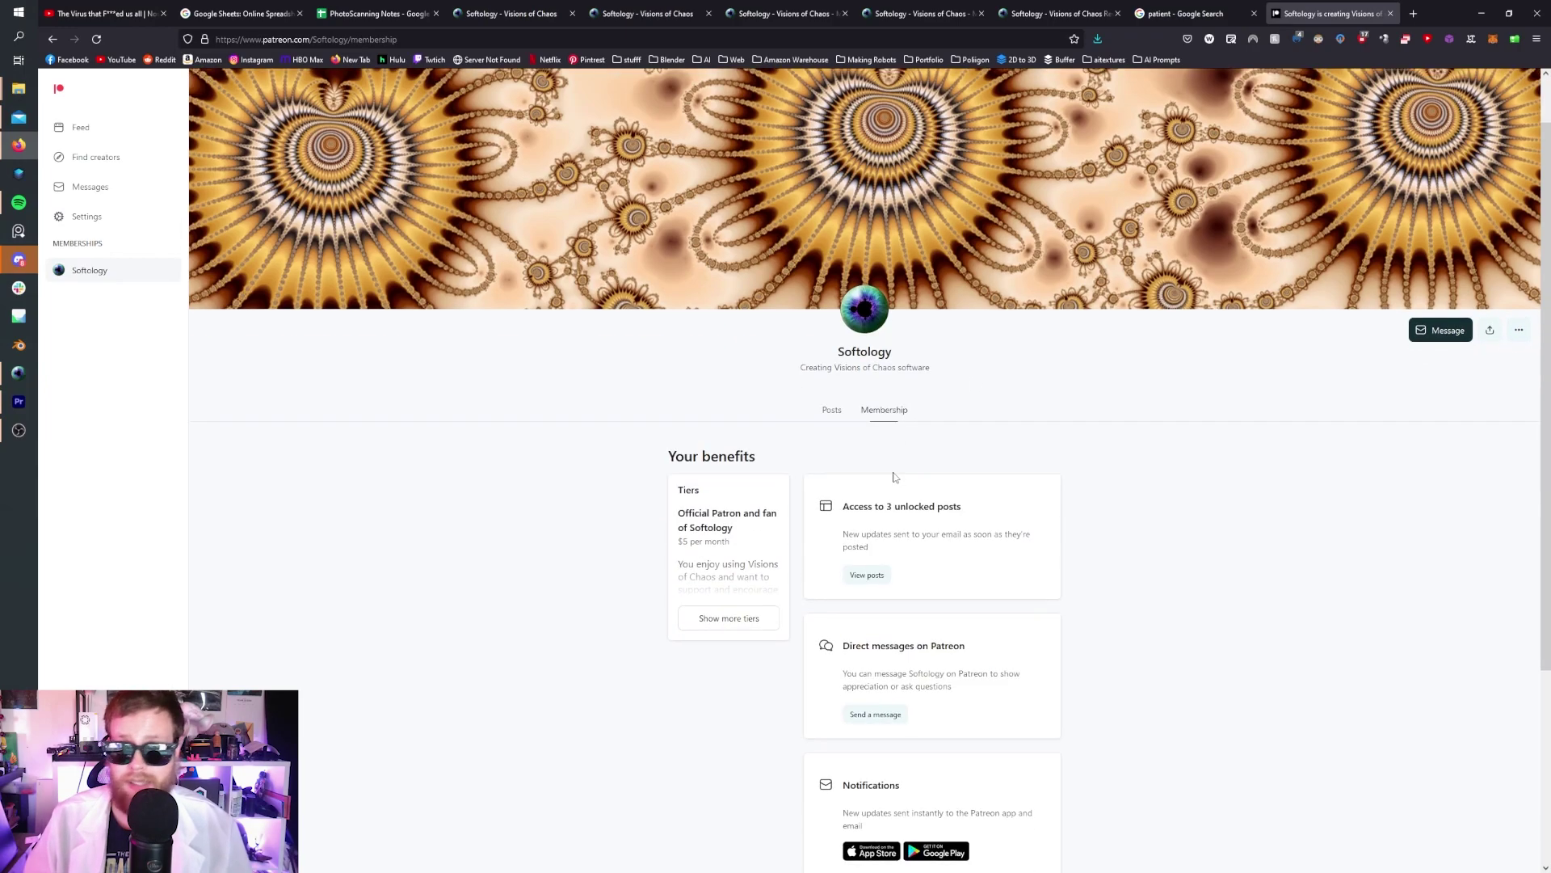
pyautogui.scroll(-1, 951, 541)
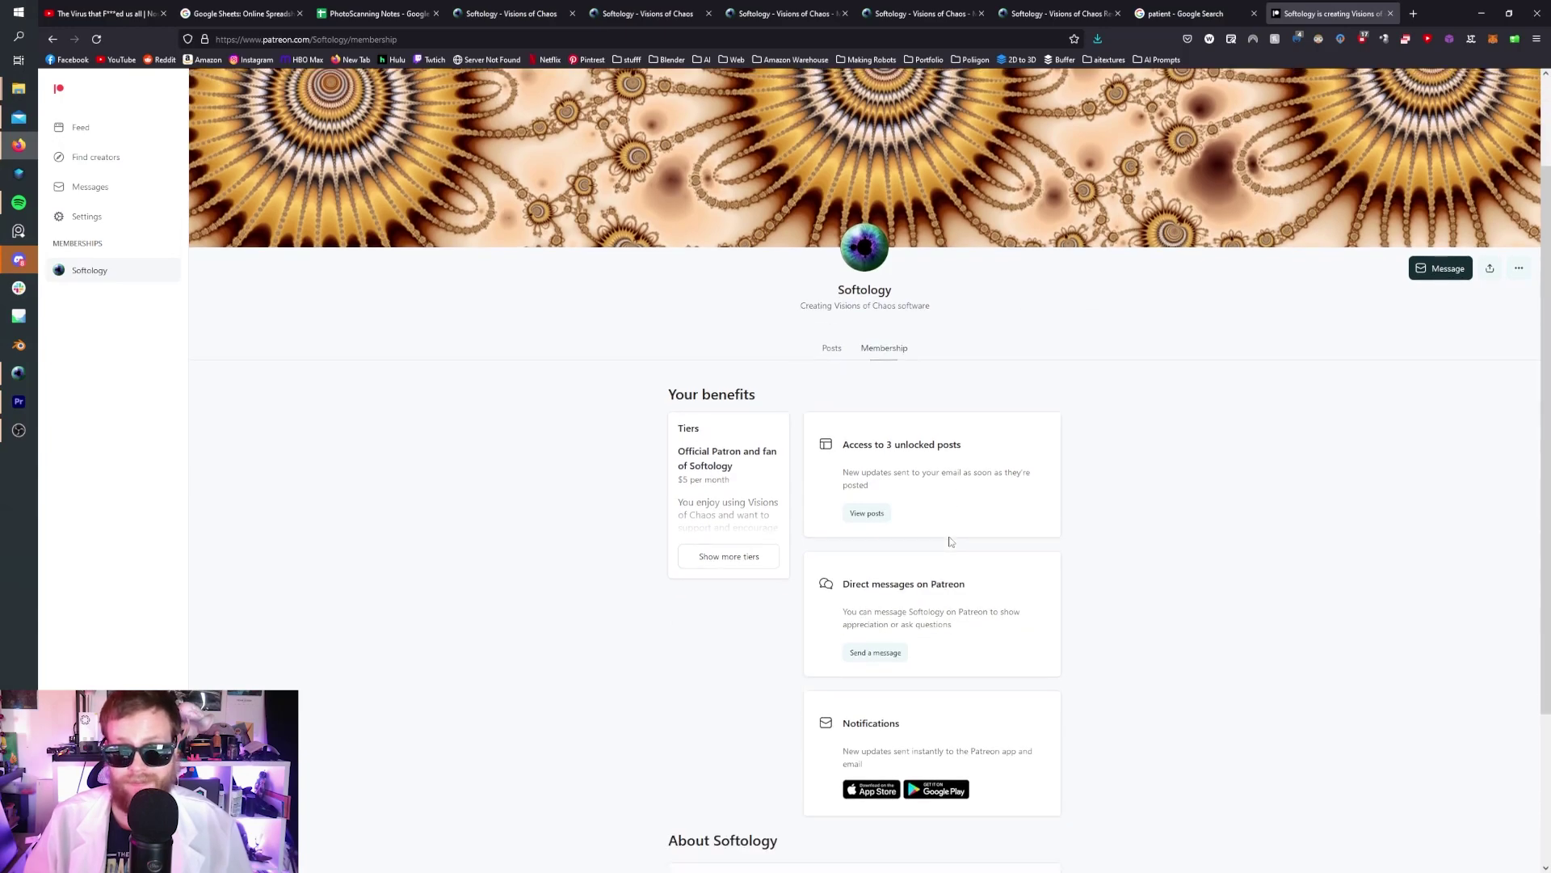
pyautogui.scroll(-1, 861, 599)
pyautogui.click(737, 502)
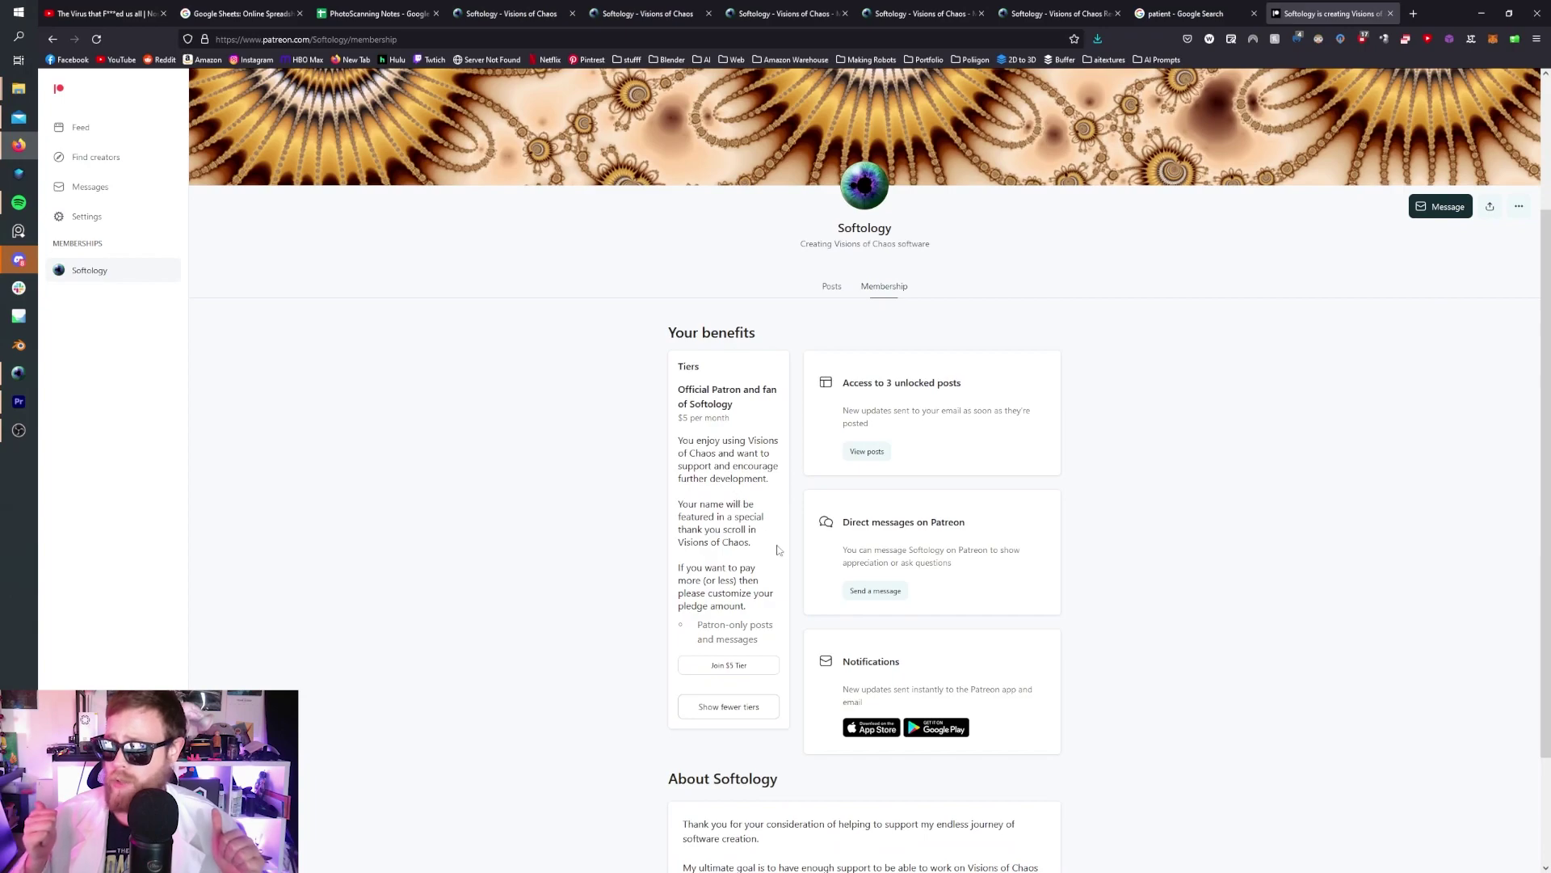
pyautogui.scroll(-1, 739, 565)
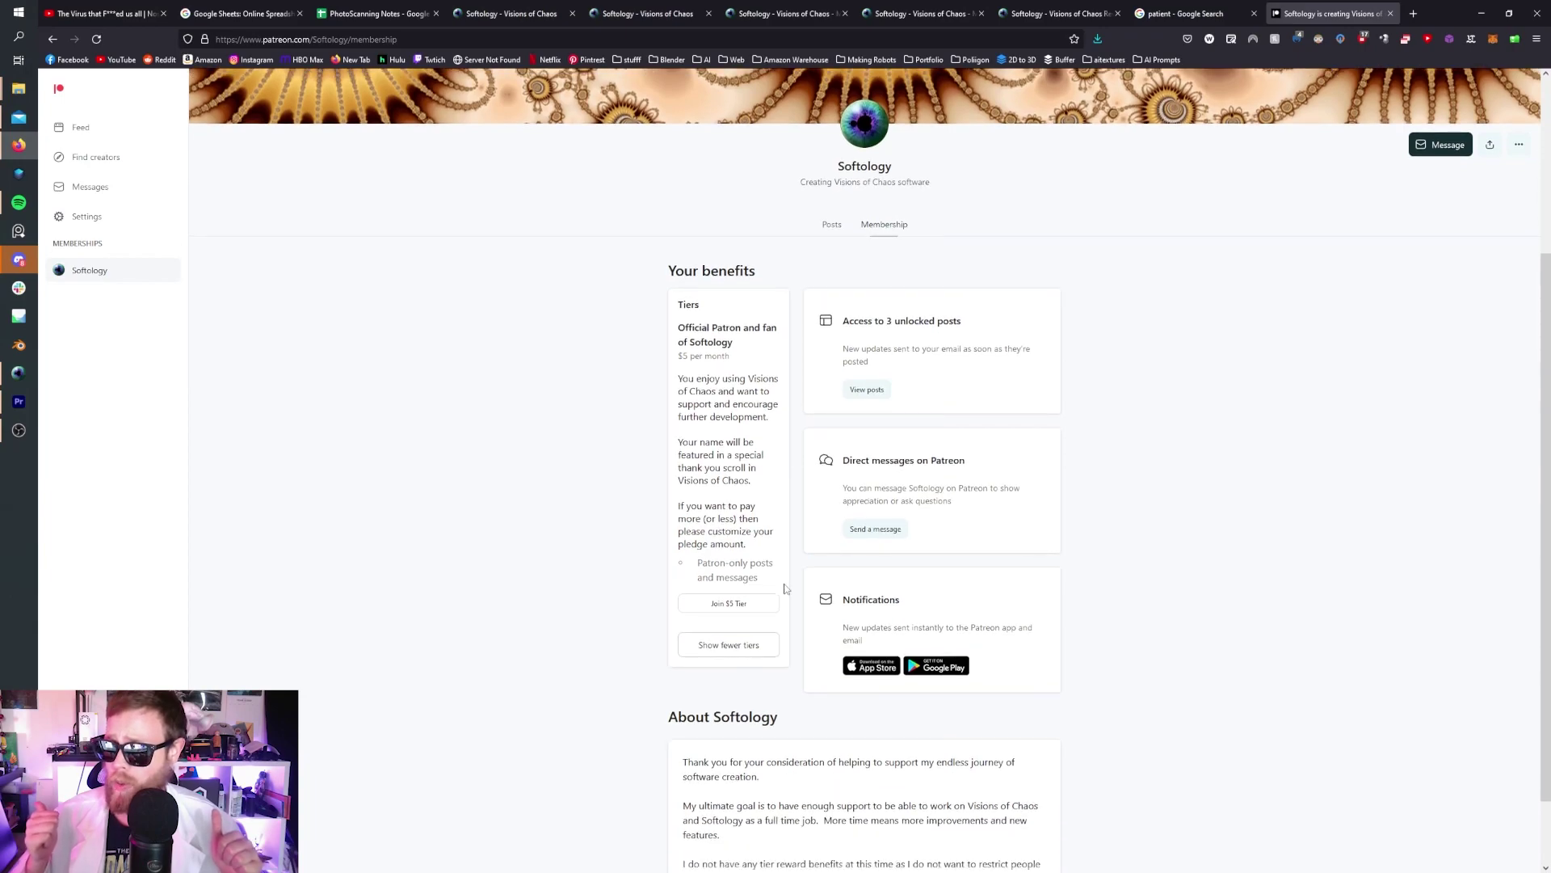
pyautogui.click(741, 607)
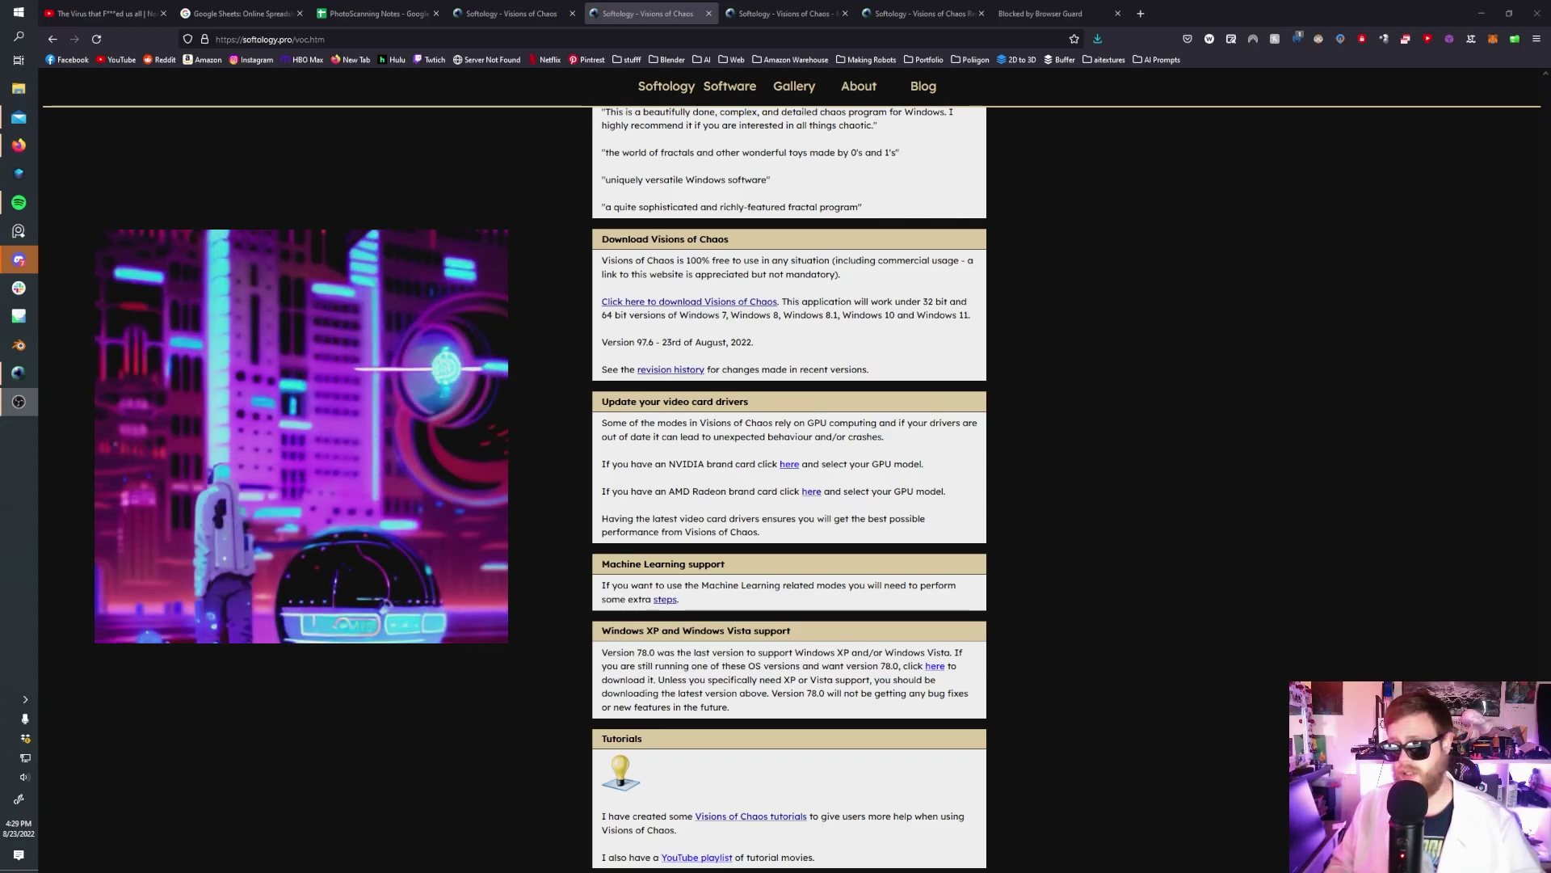
# Download the Visions of Chaos installer from the page's download section, continuing past the Malwarebytes Browser Guard block
pyautogui.scroll(10, 1517, 416)
pyautogui.press('Home')
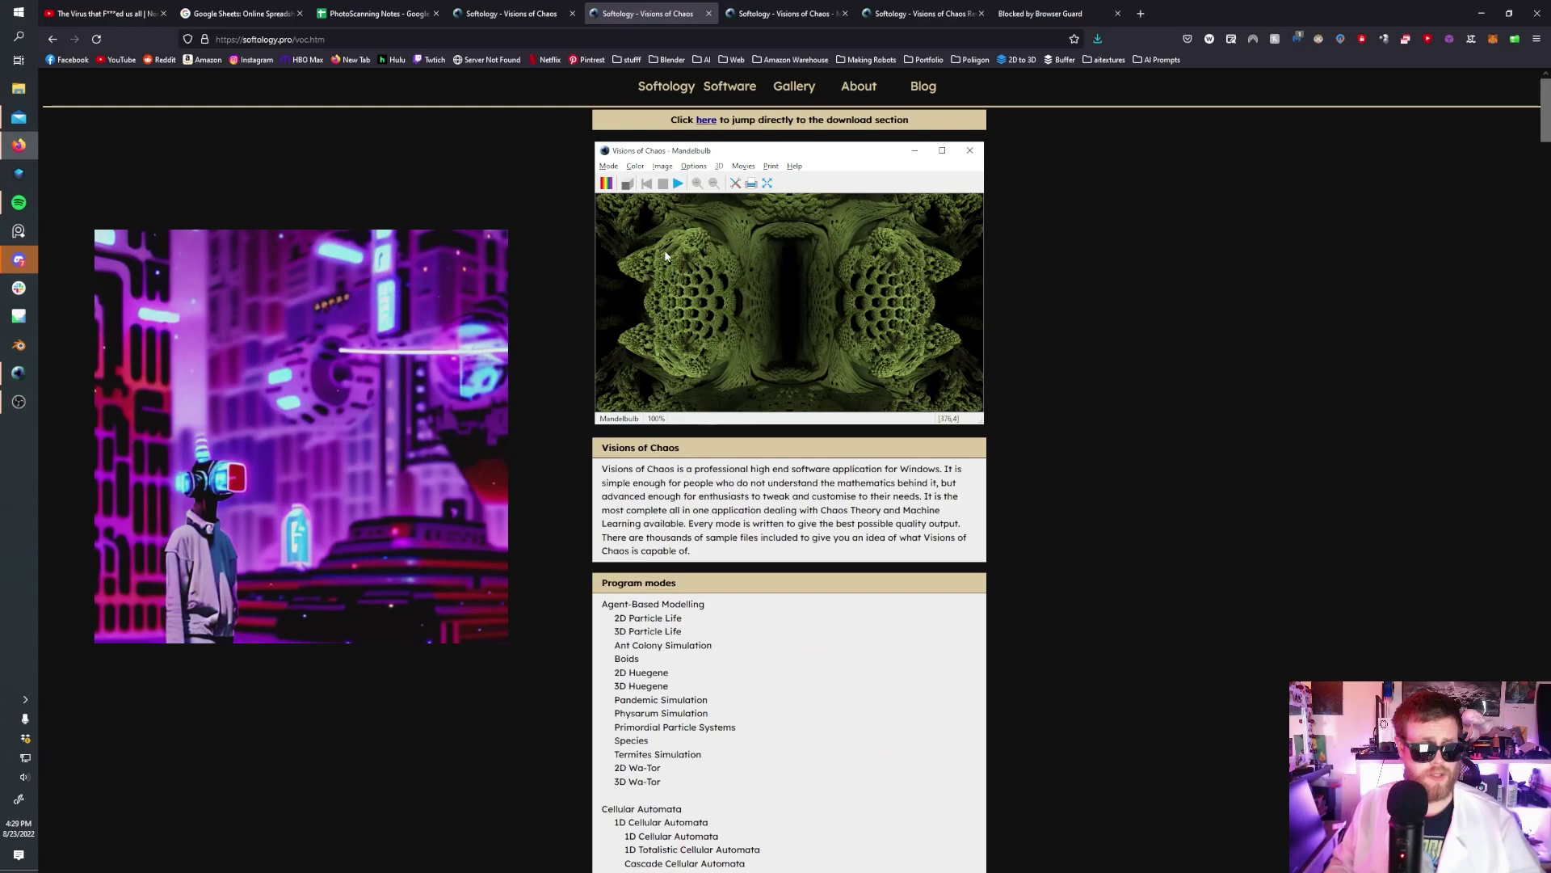
pyautogui.click(703, 121)
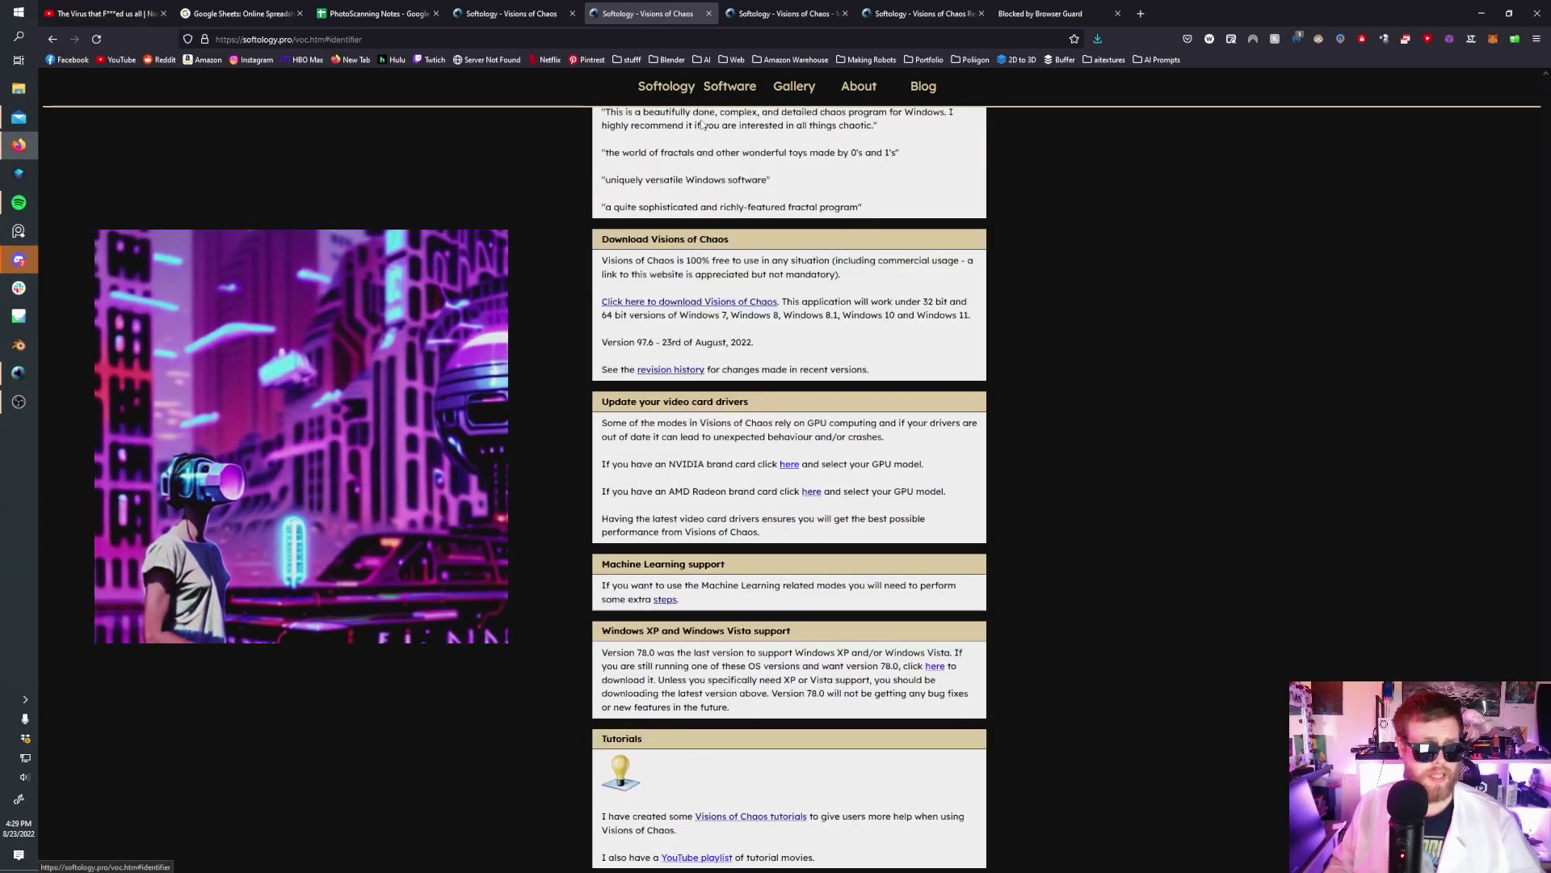
pyautogui.click(727, 304)
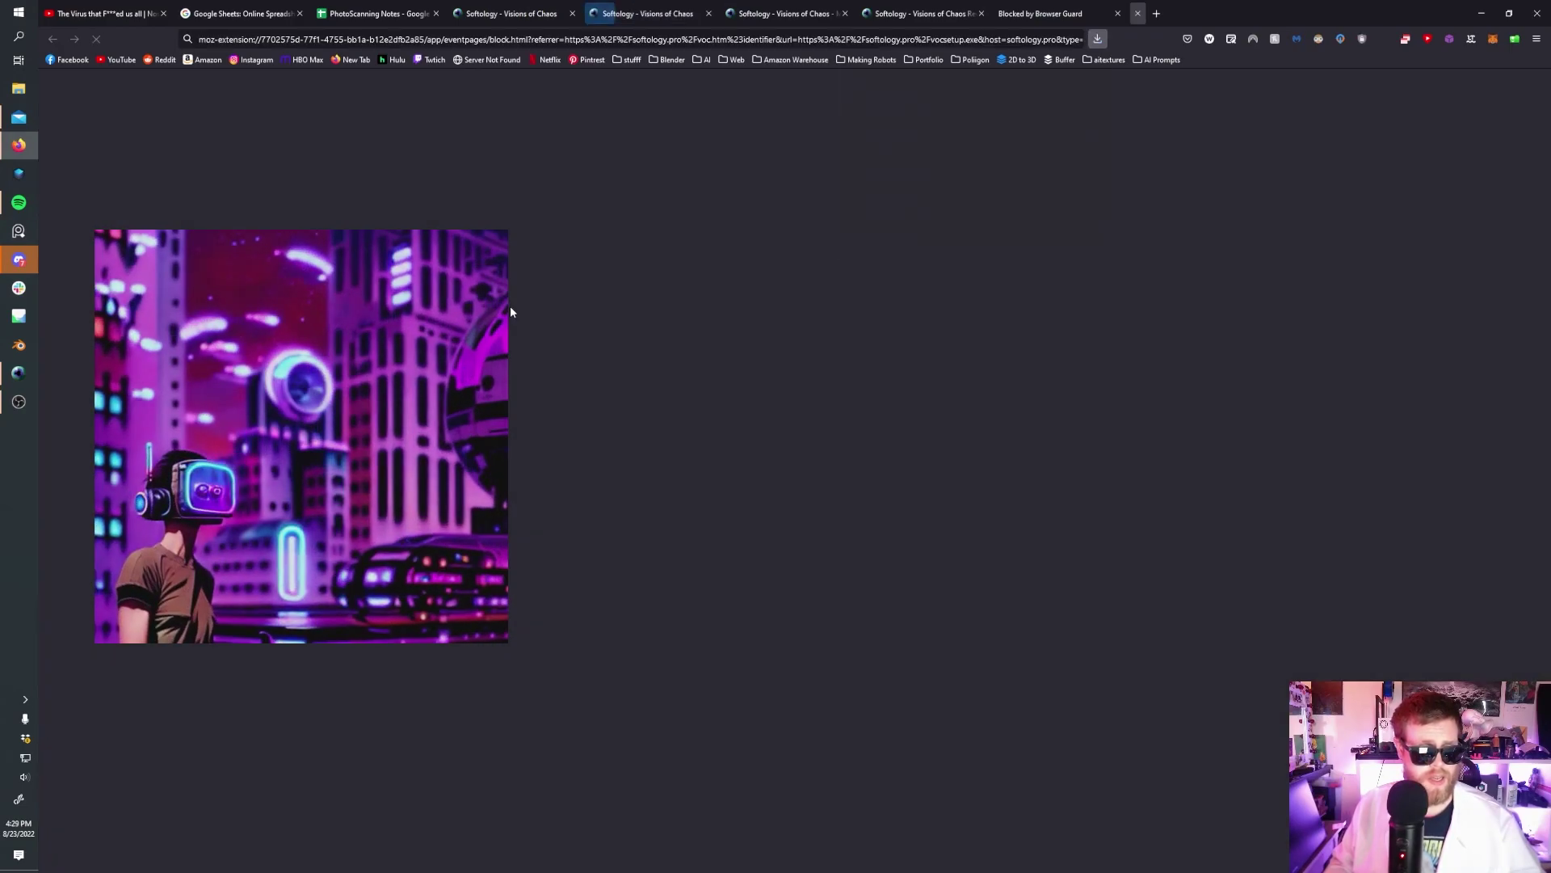
pyautogui.click(729, 338)
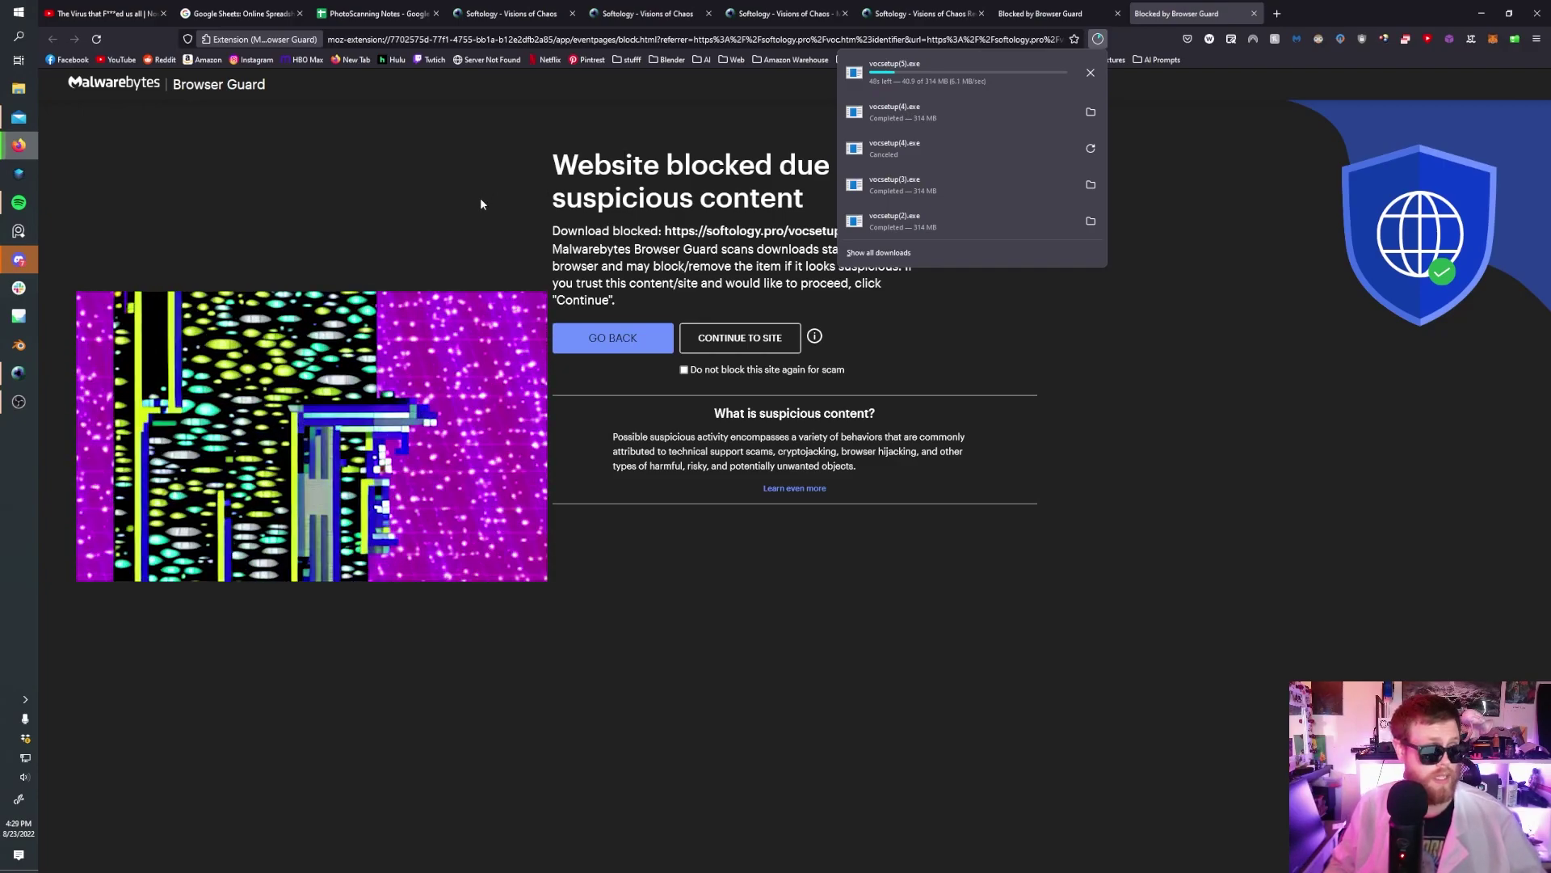
# Close both Browser Guard block pages and return to the Visions of Chaos page
pyautogui.click(1254, 13)
pyautogui.click(1117, 13)
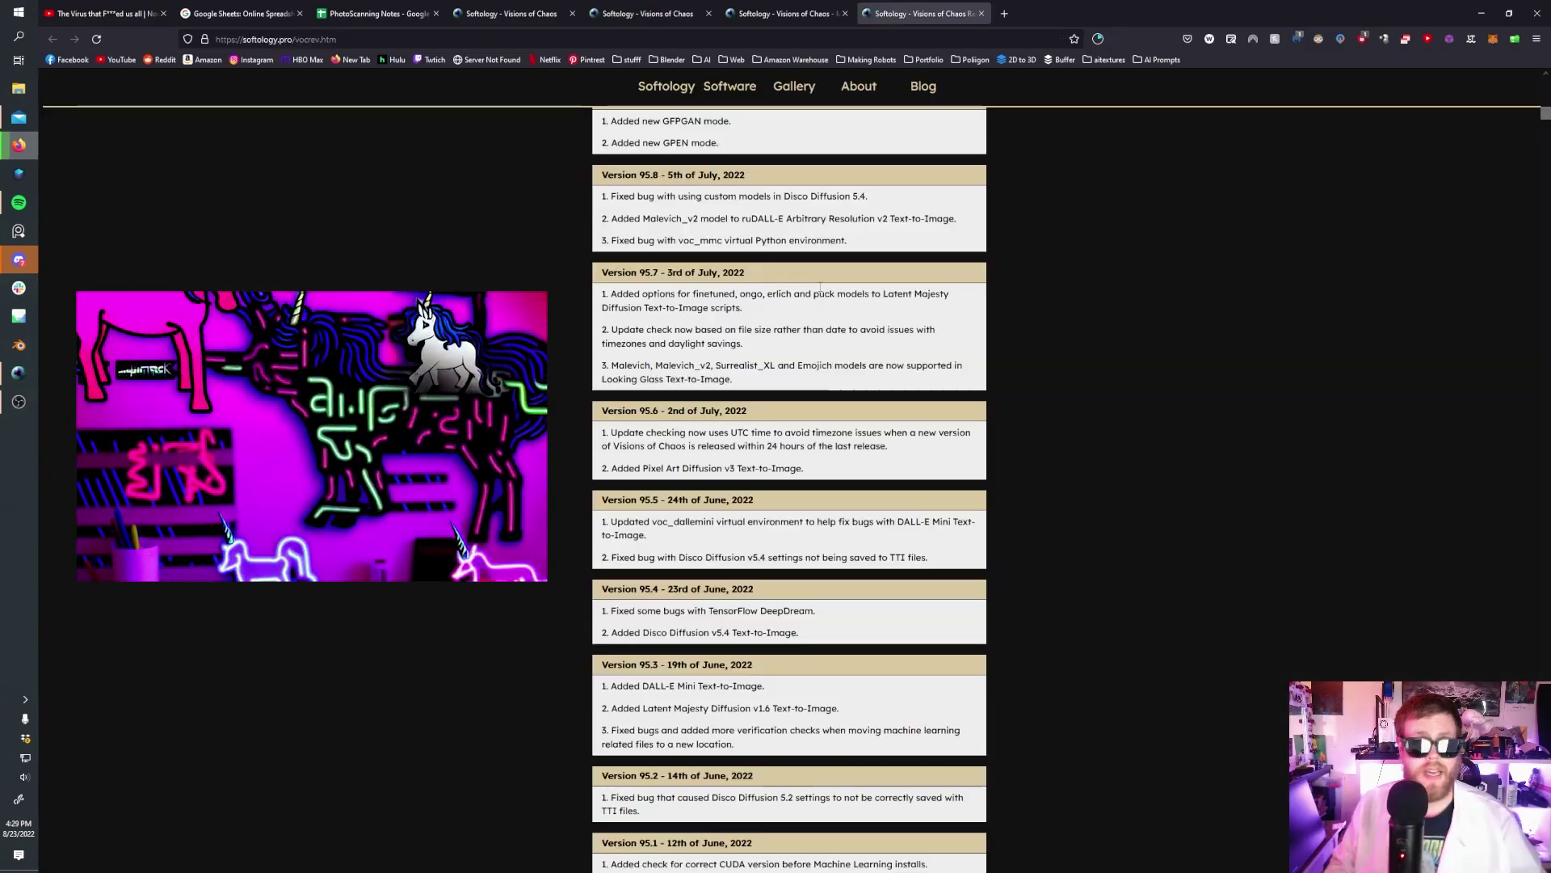
pyautogui.click(646, 13)
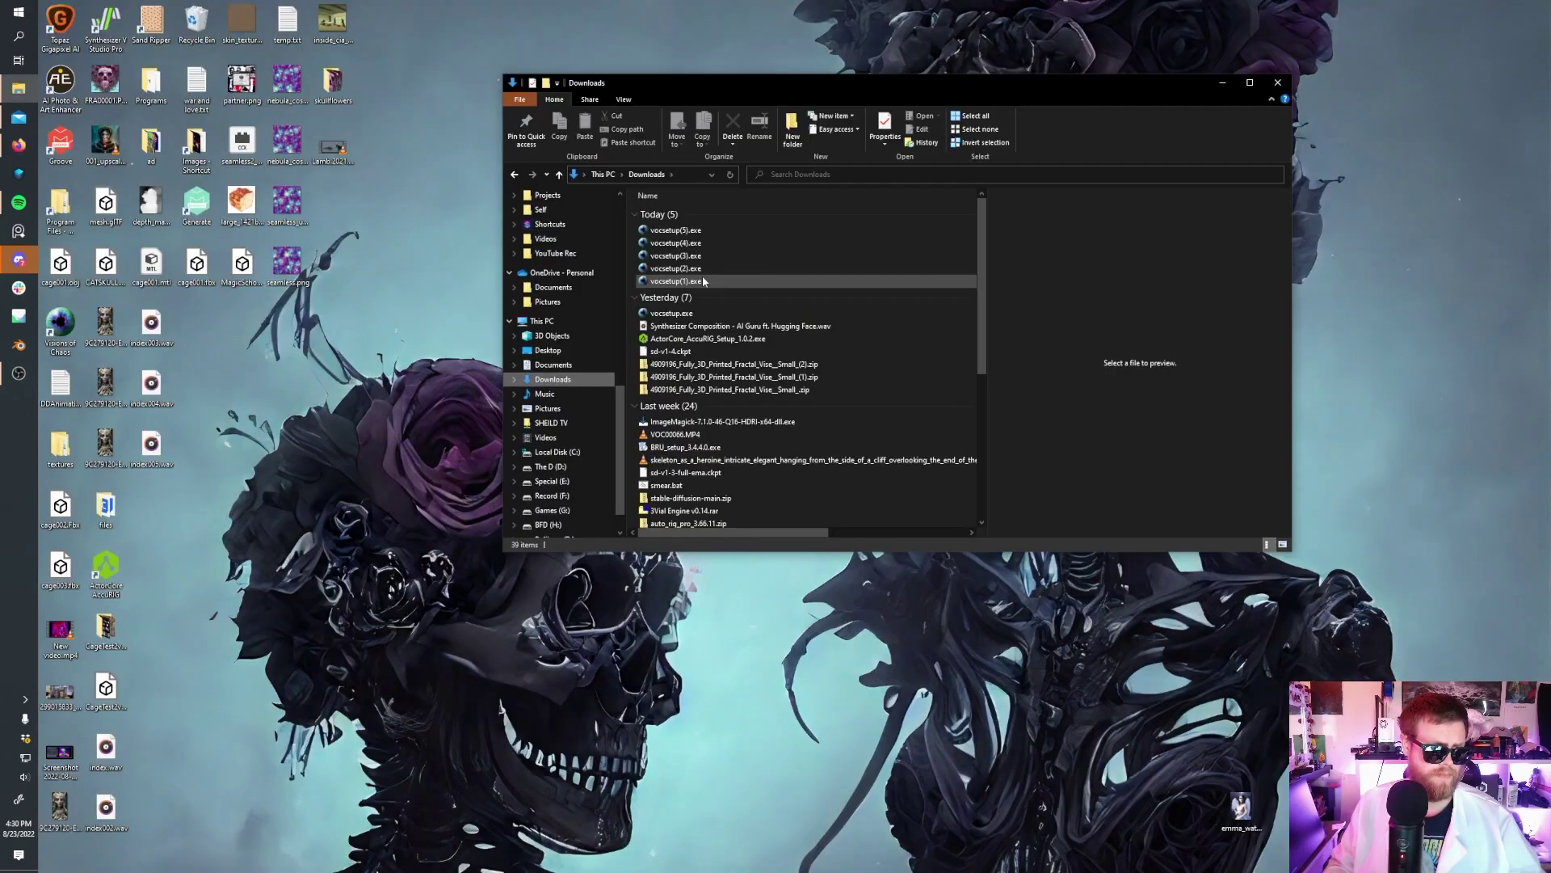
# Run vocsetup(1).exe despite the SmartScreen warning, advance to the destination folder choice and cancel the setup
pyautogui.doubleClick(701, 275)
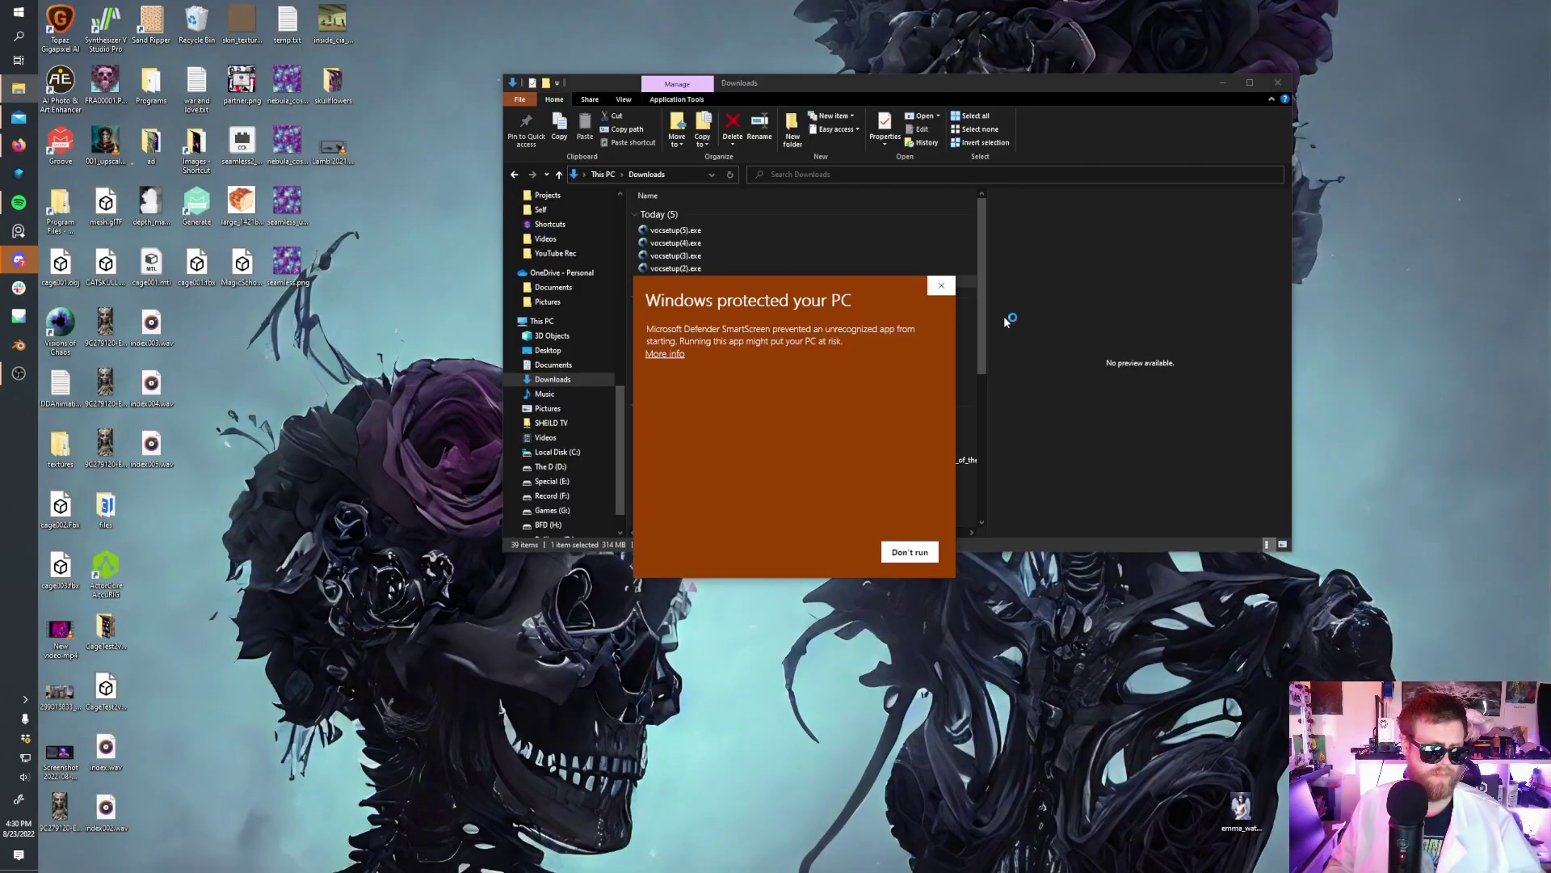
pyautogui.click(664, 355)
pyautogui.click(837, 552)
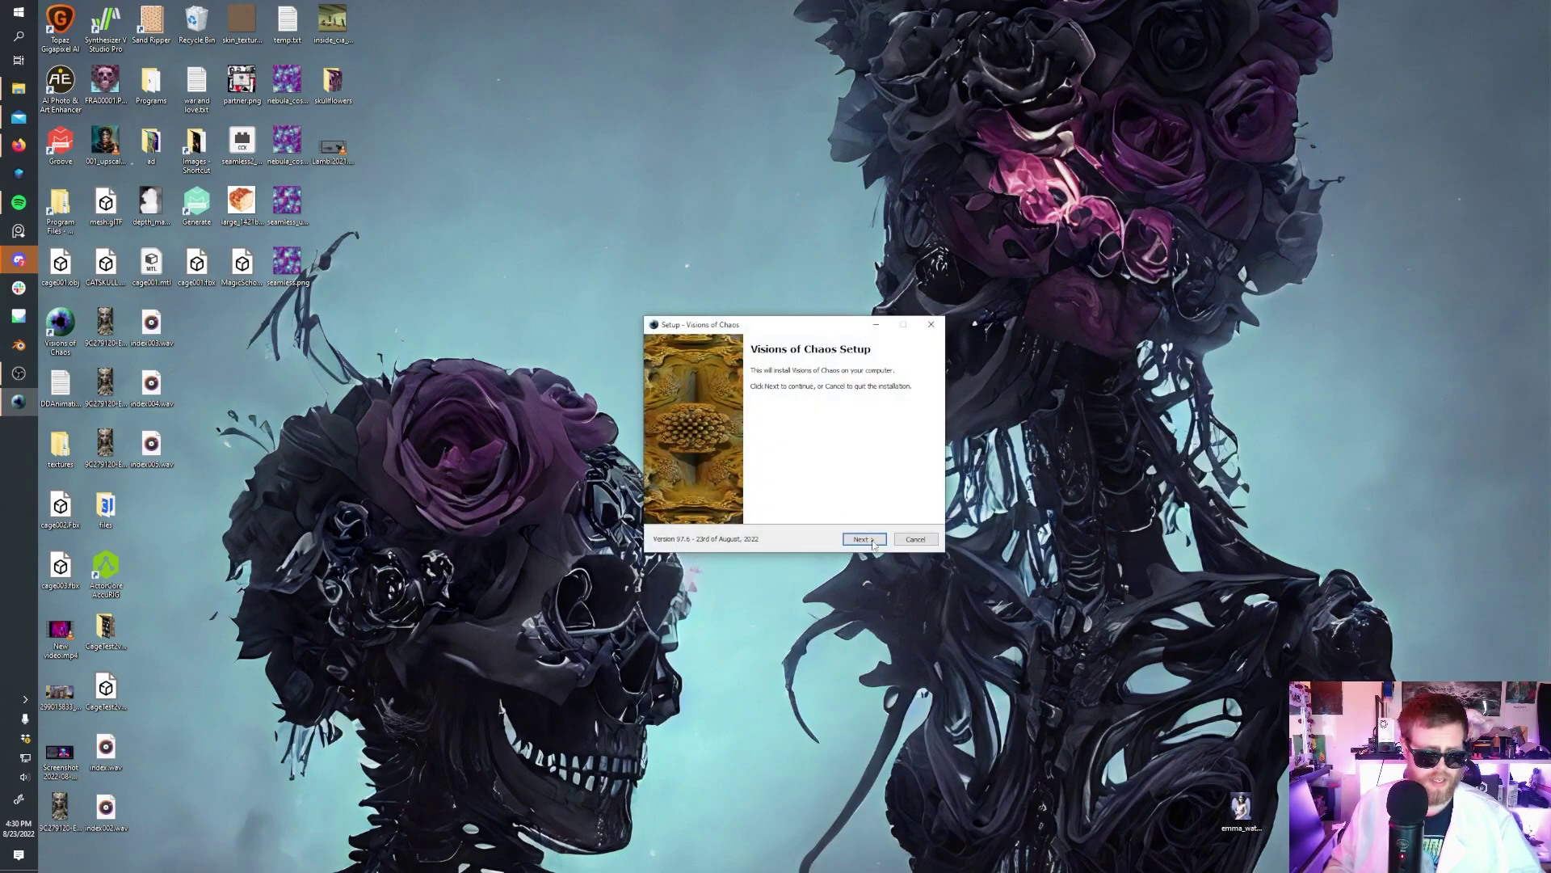
pyautogui.click(863, 539)
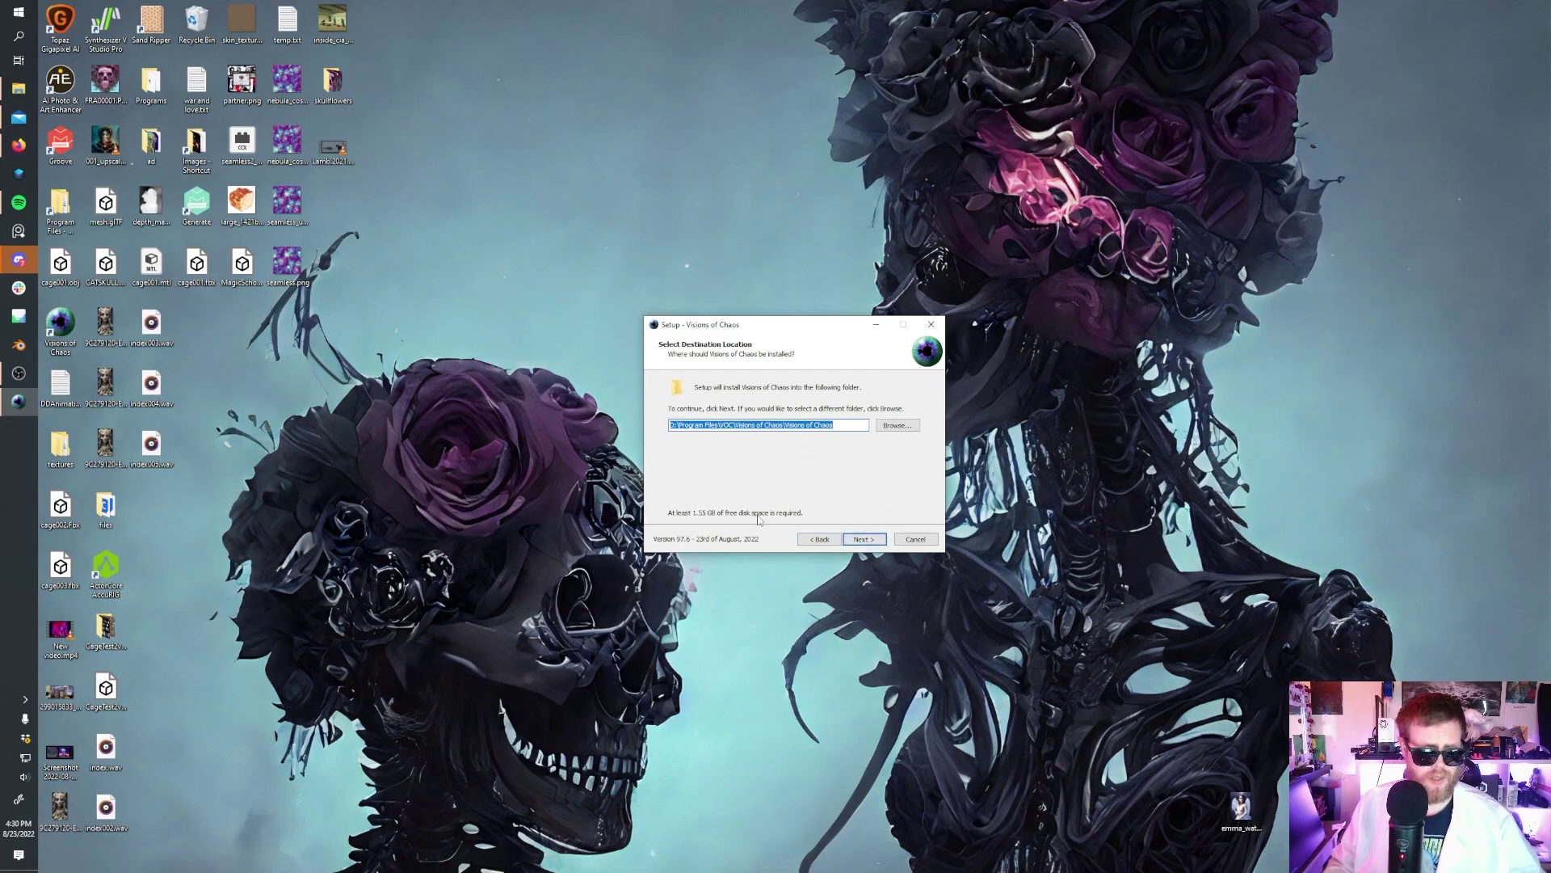
pyautogui.click(913, 542)
pyautogui.click(838, 504)
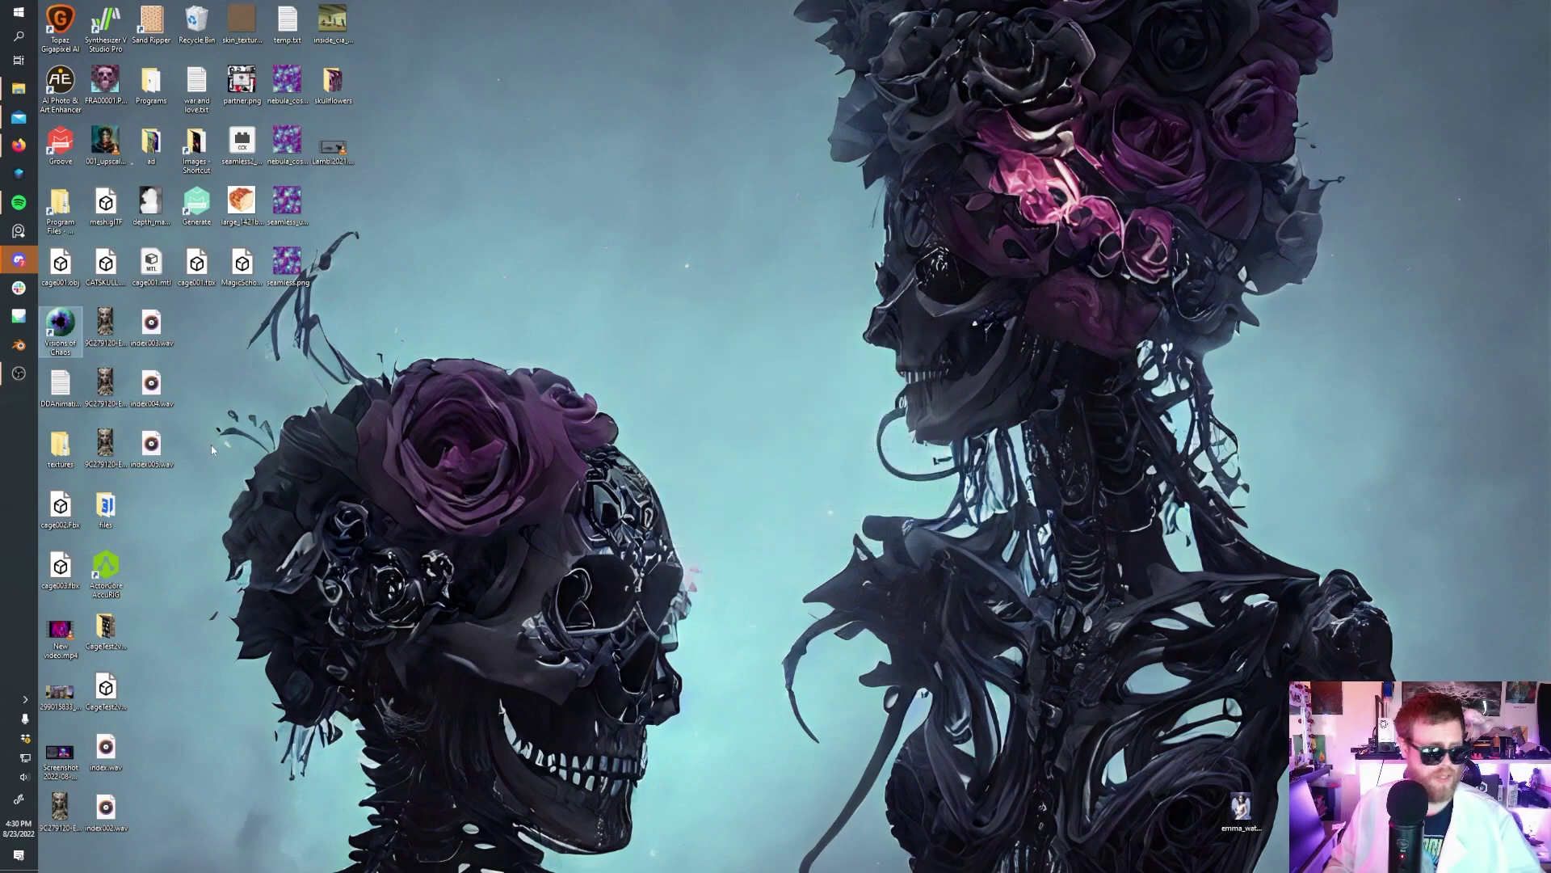
# Switch back to Firefox and open the extra setup steps linked under Machine Learning support
pyautogui.click(19, 144)
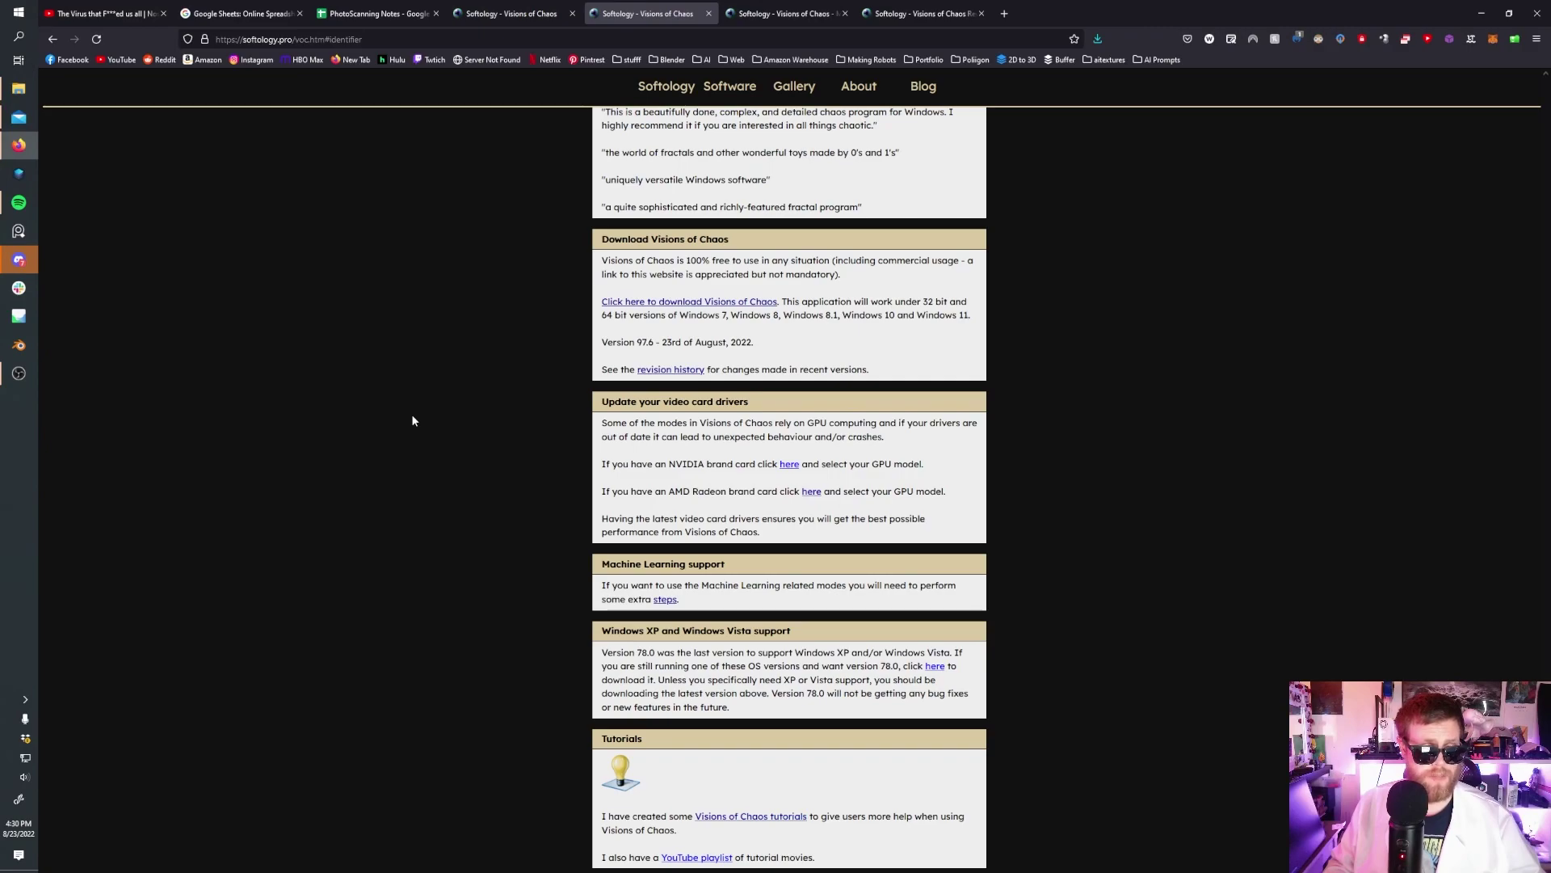
pyautogui.moveTo(603, 240); pyautogui.dragTo(820, 362)
pyautogui.click(641, 599)
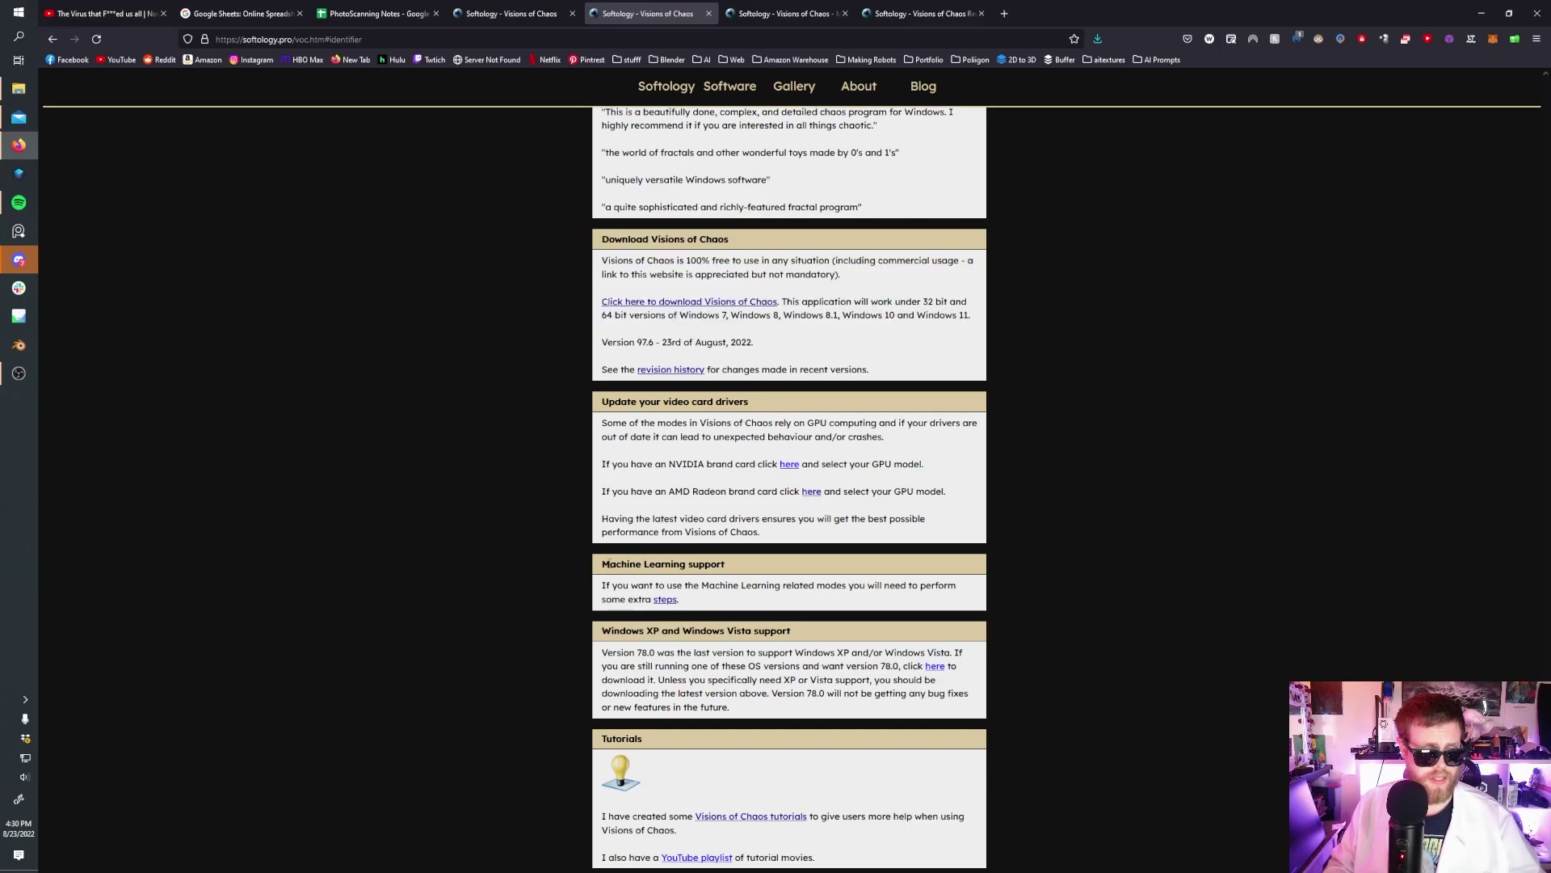
pyautogui.moveTo(602, 564); pyautogui.dragTo(767, 583)
pyautogui.click(747, 618)
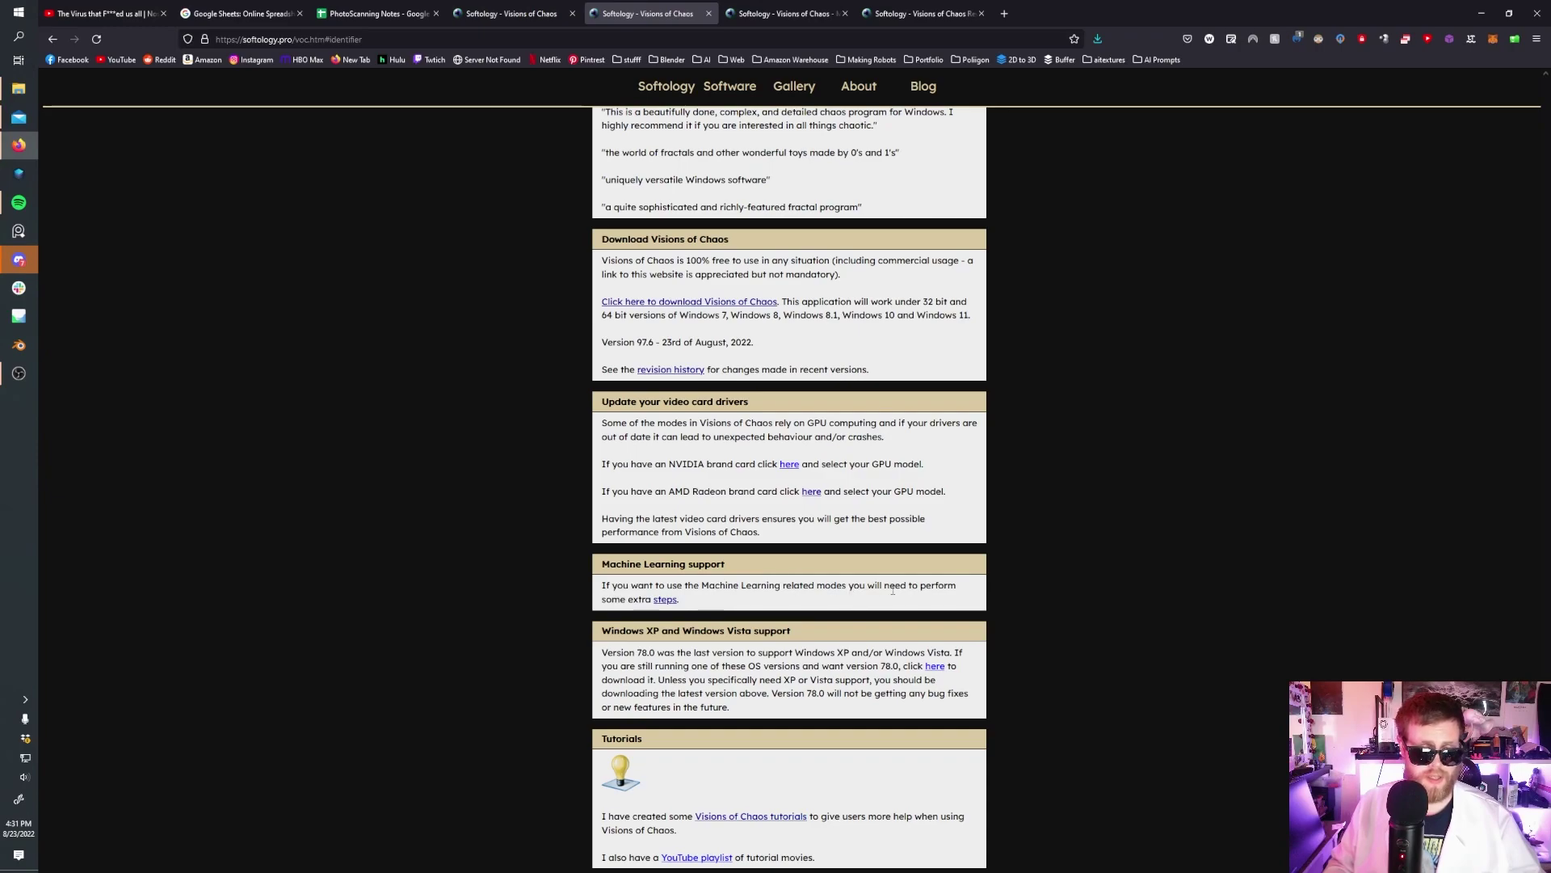
pyautogui.click(664, 600)
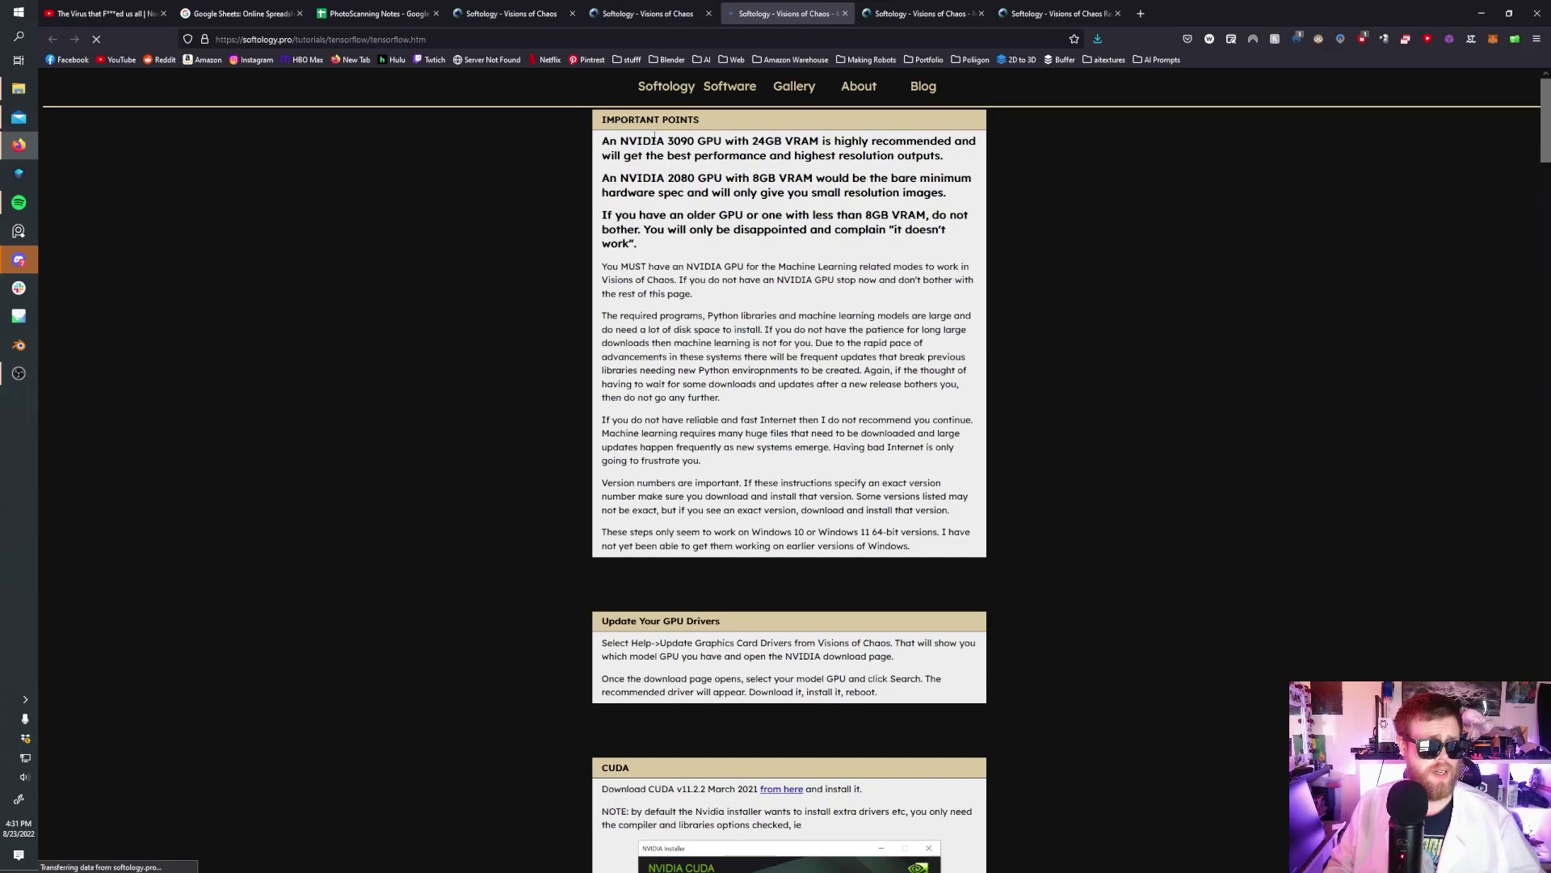
# Read the GPU and VRAM requirements under Important Points and the instructions for updating the GPU drivers
pyautogui.moveTo(602, 141); pyautogui.dragTo(1026, 242)
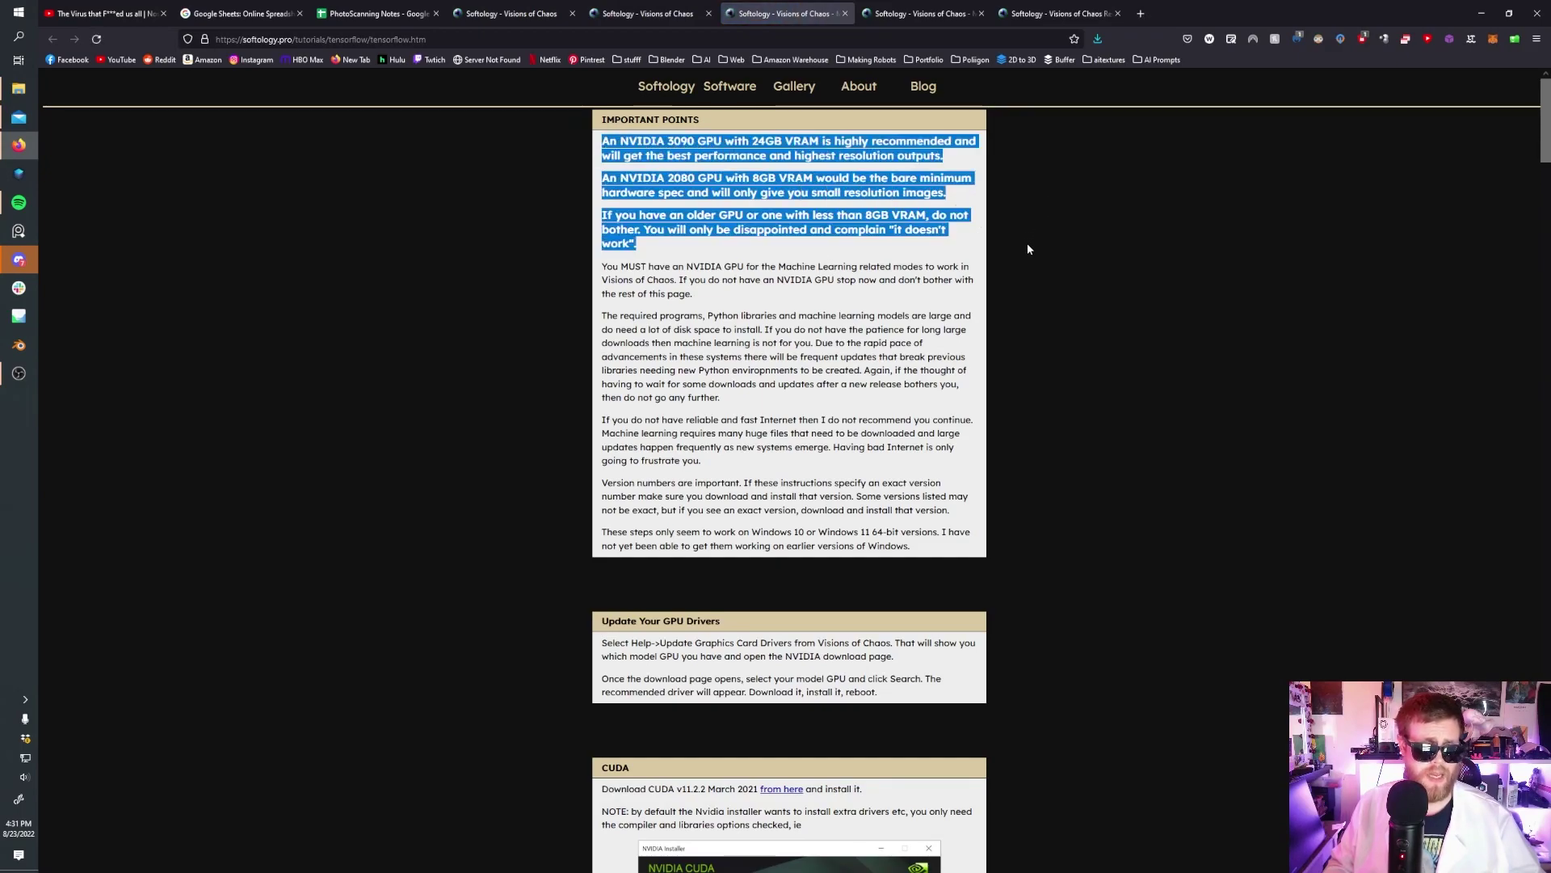
pyautogui.click(1026, 243)
pyautogui.scroll(-2, 1028, 247)
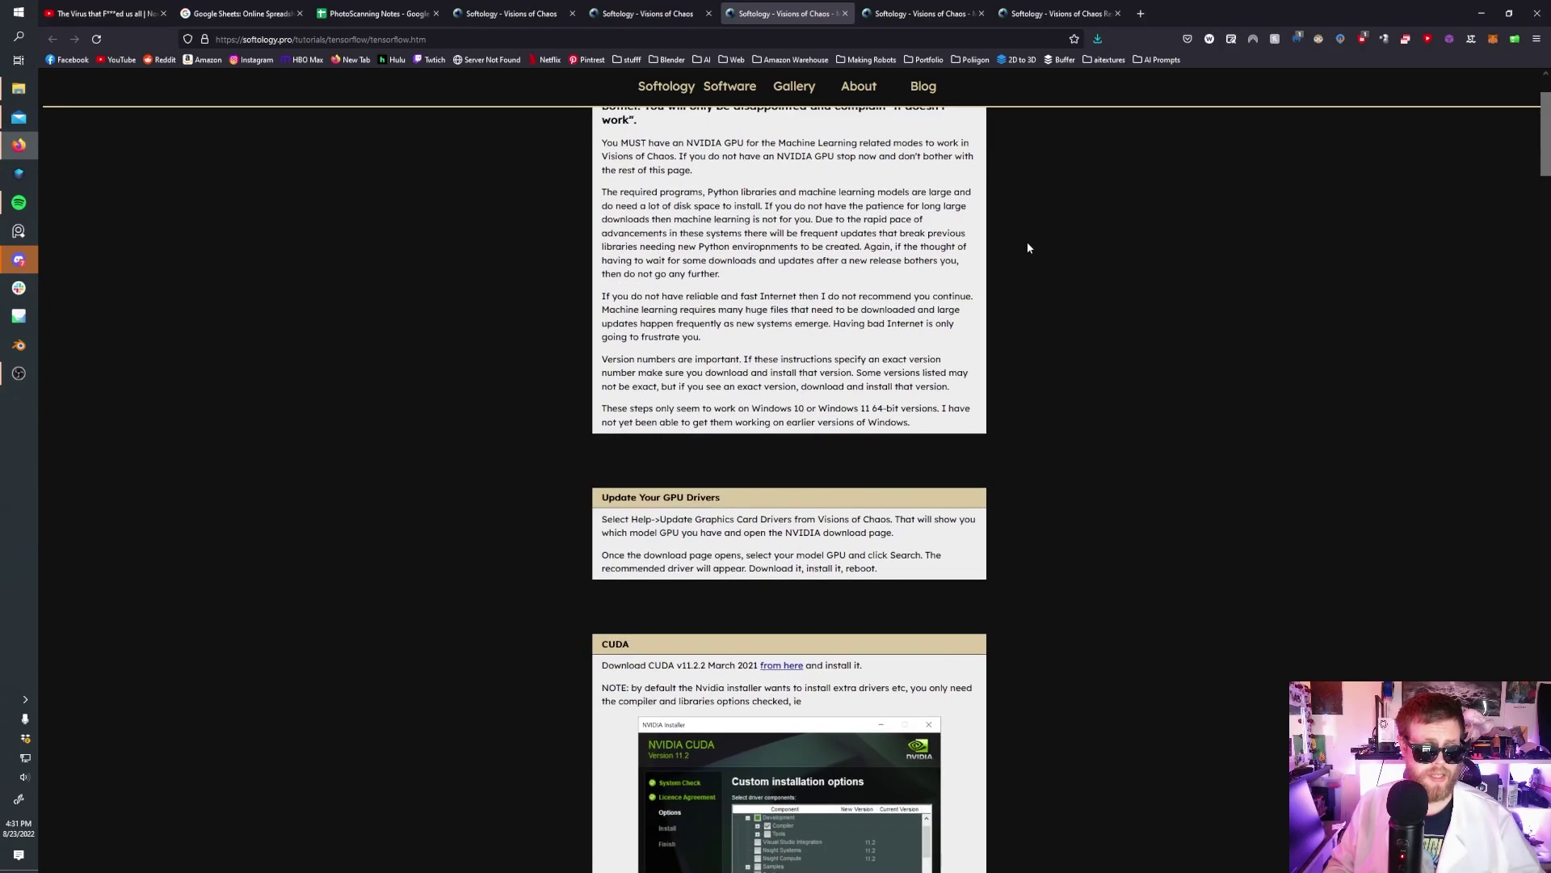
pyautogui.scroll(-2, 1028, 247)
pyautogui.scroll(-1, 1028, 248)
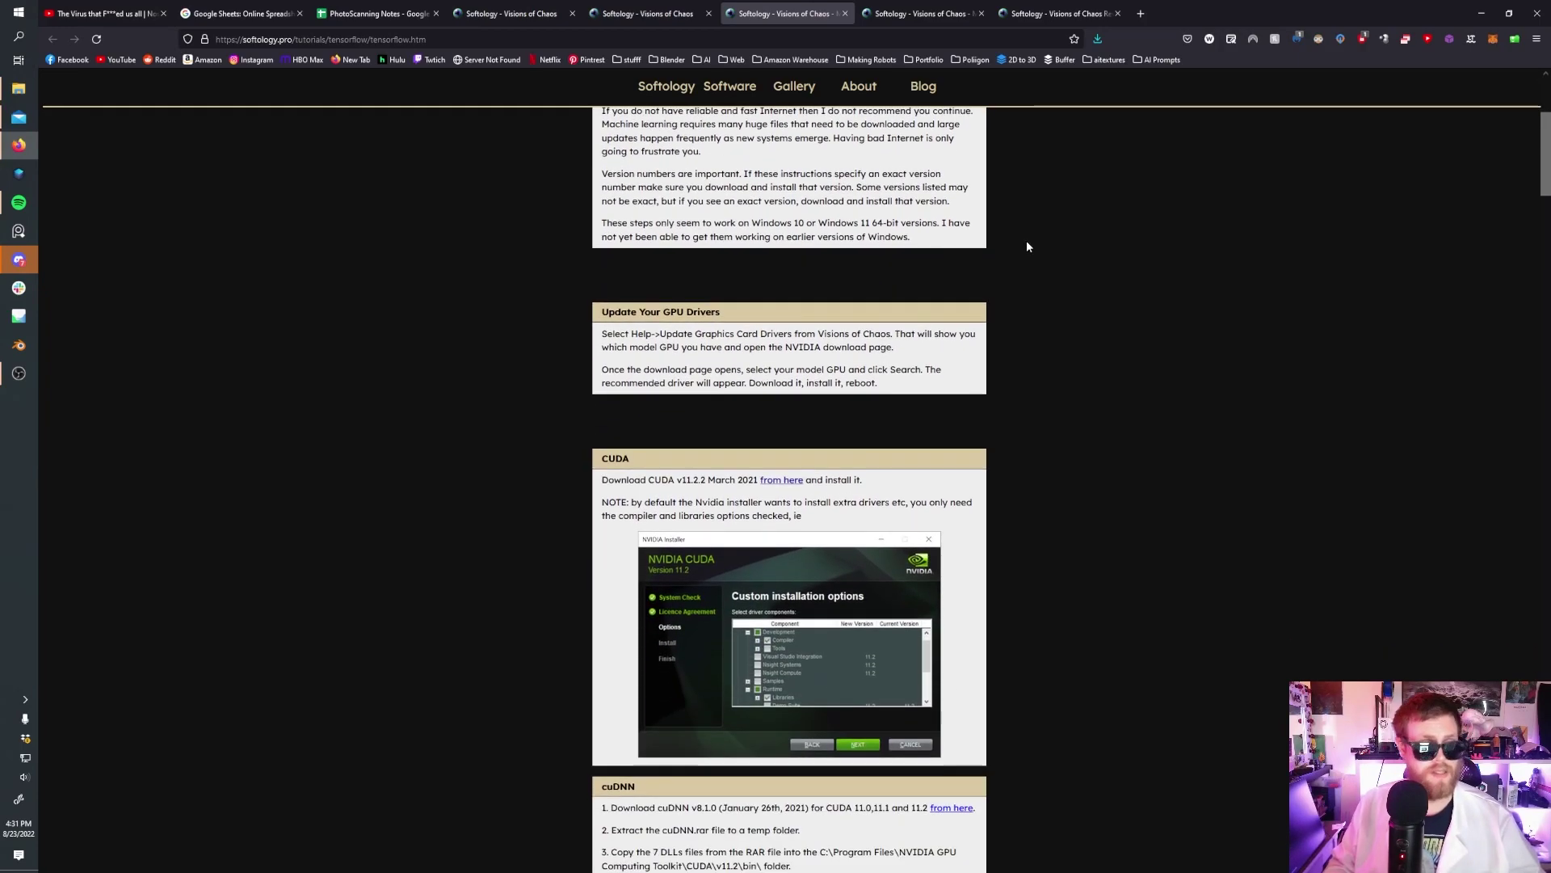
pyautogui.scroll(-2, 693, 294)
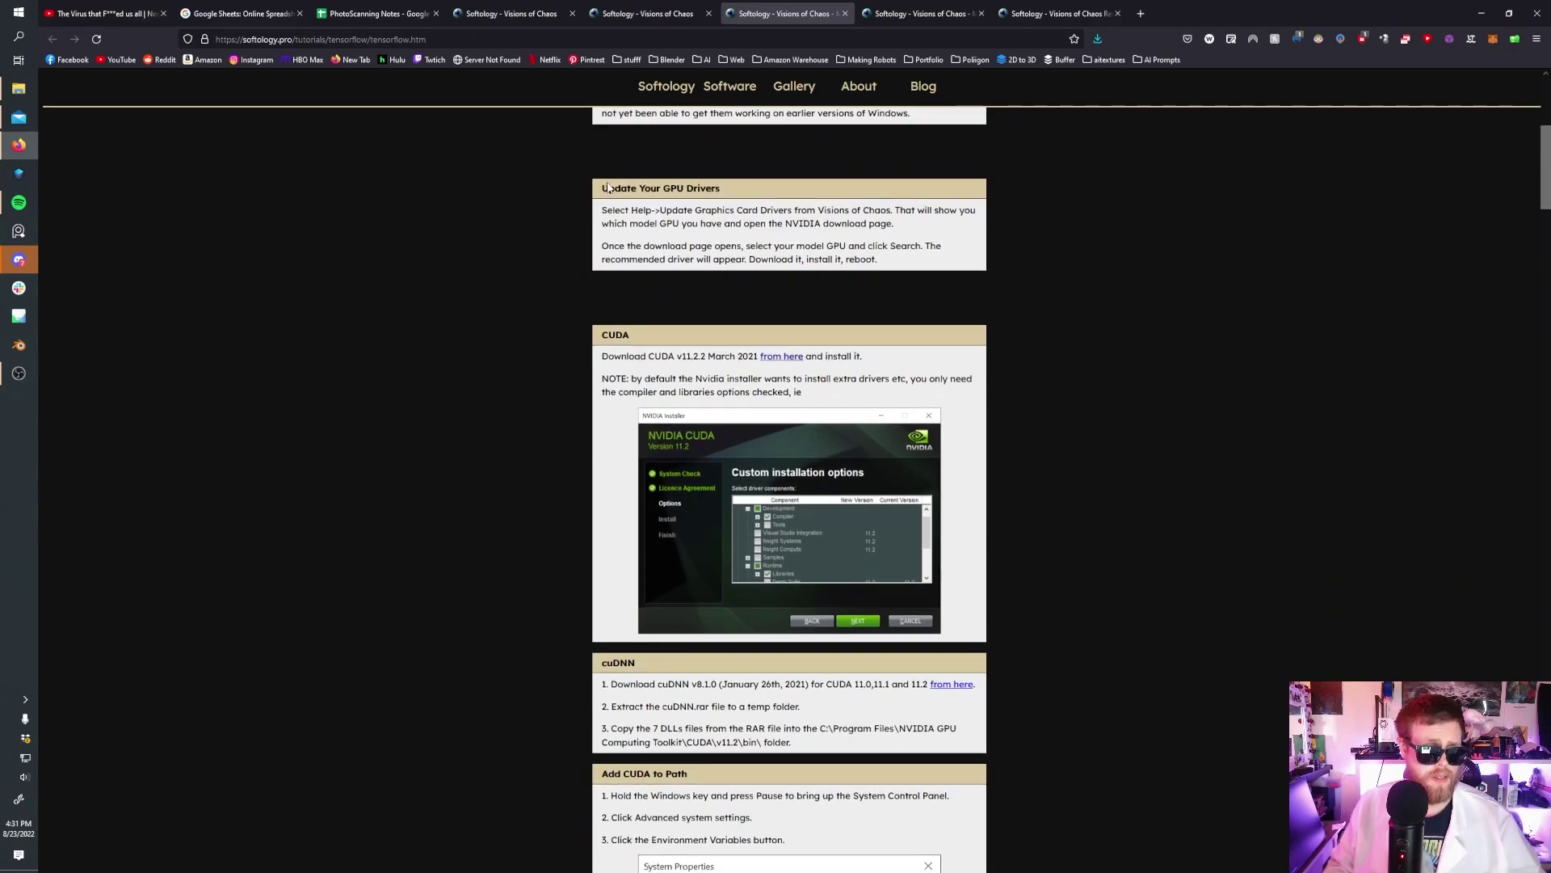
pyautogui.moveTo(602, 189); pyautogui.dragTo(816, 211)
pyautogui.click(579, 172)
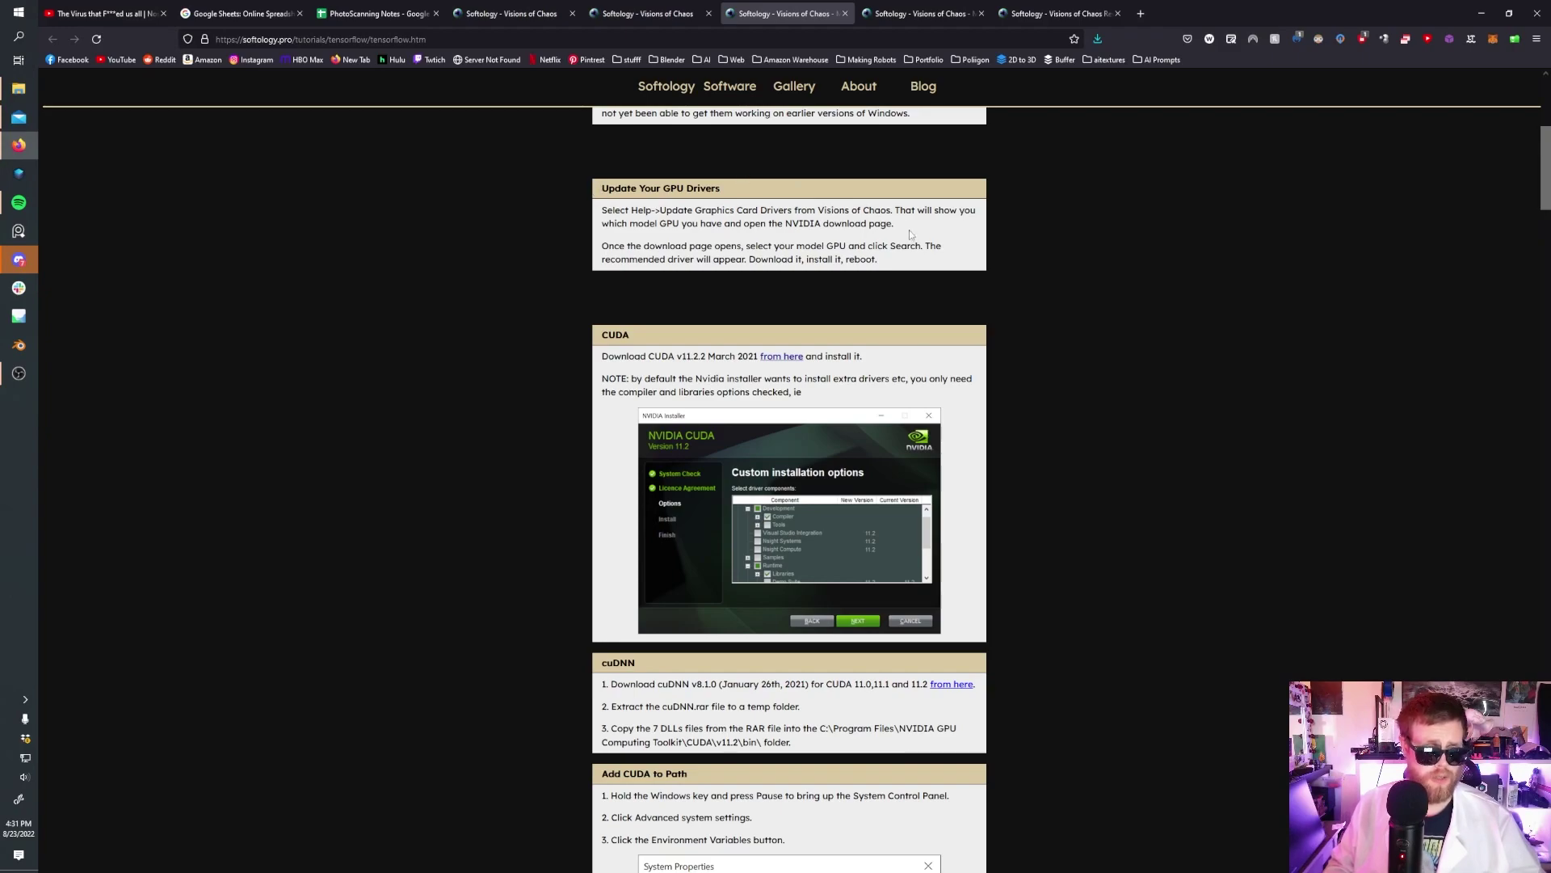
# Read the CUDA and cuDNN installation instructions and highlight the destination path C:\Program Files\NVIDIA GPU Computing Toolkit\CUDA\v11.2\bin
pyautogui.scroll(-1, 917, 234)
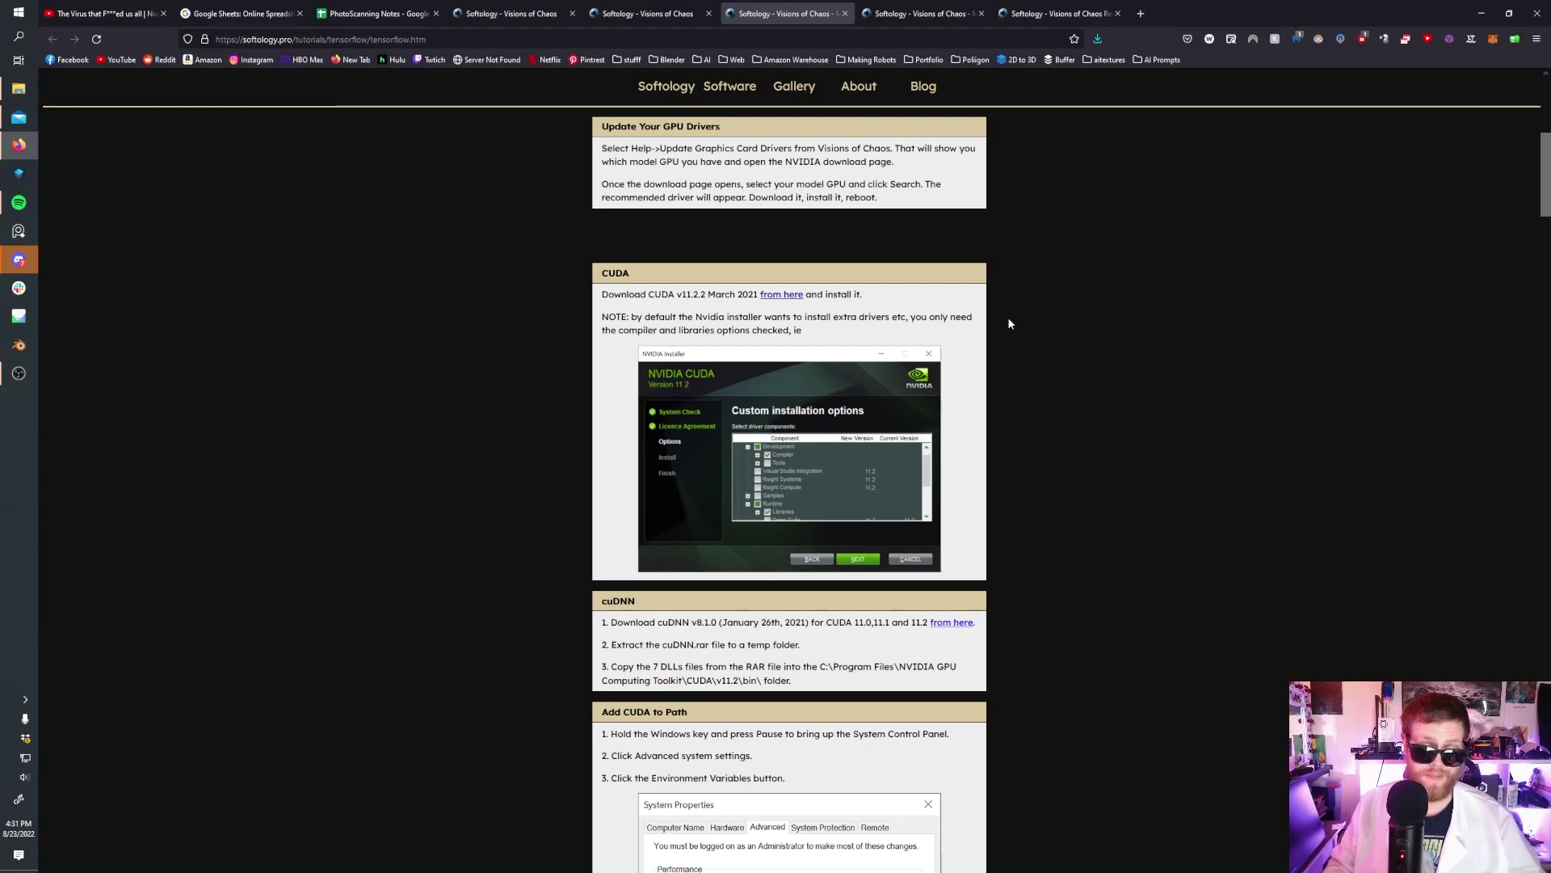
pyautogui.scroll(-2, 1008, 324)
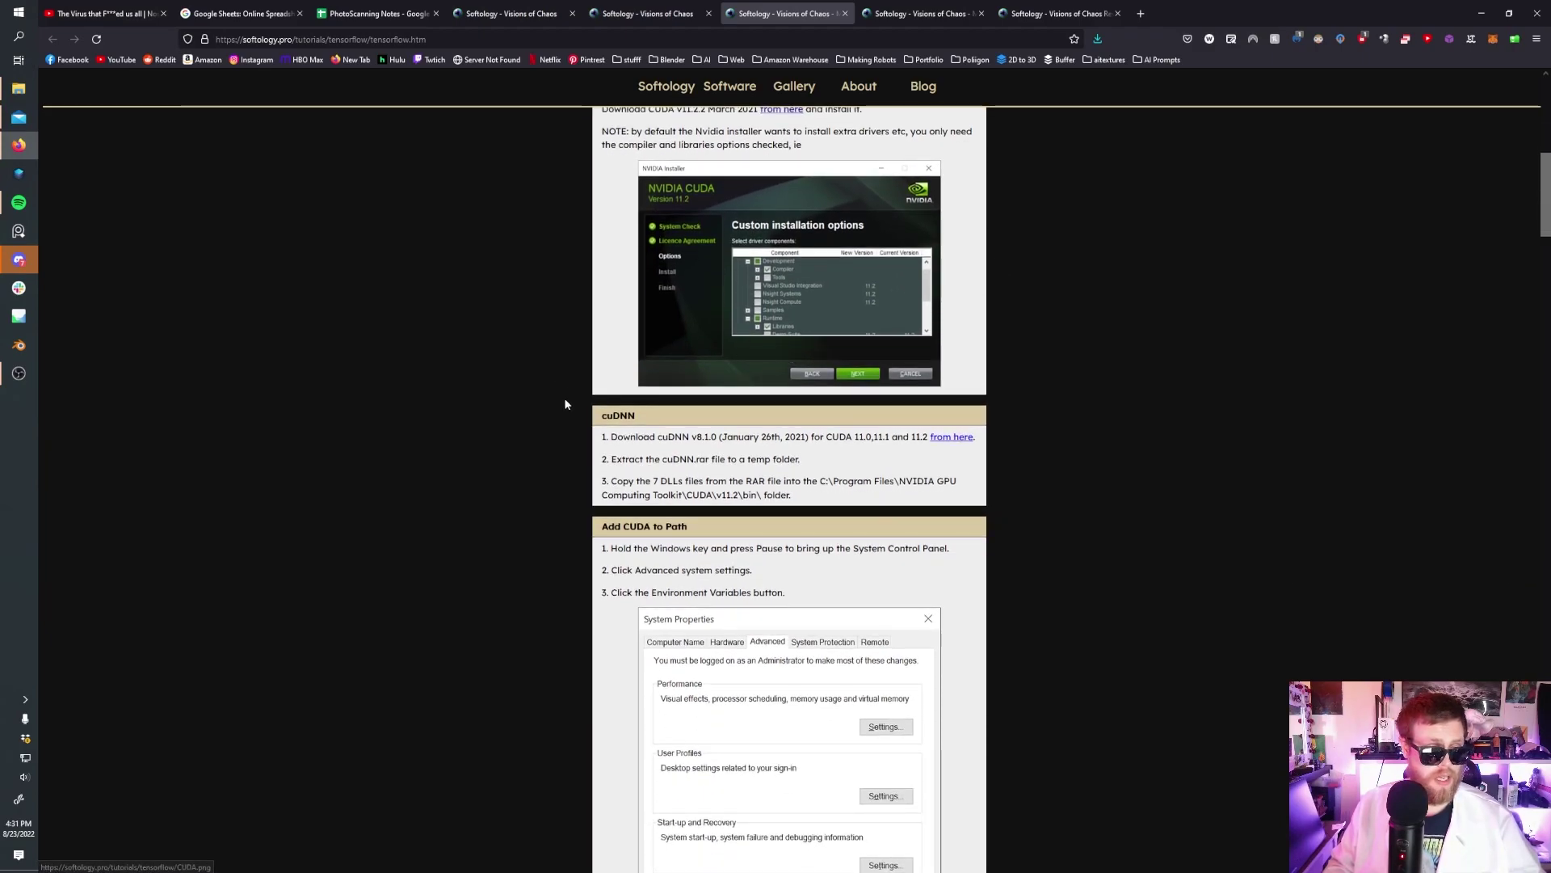
pyautogui.scroll(-1, 566, 389)
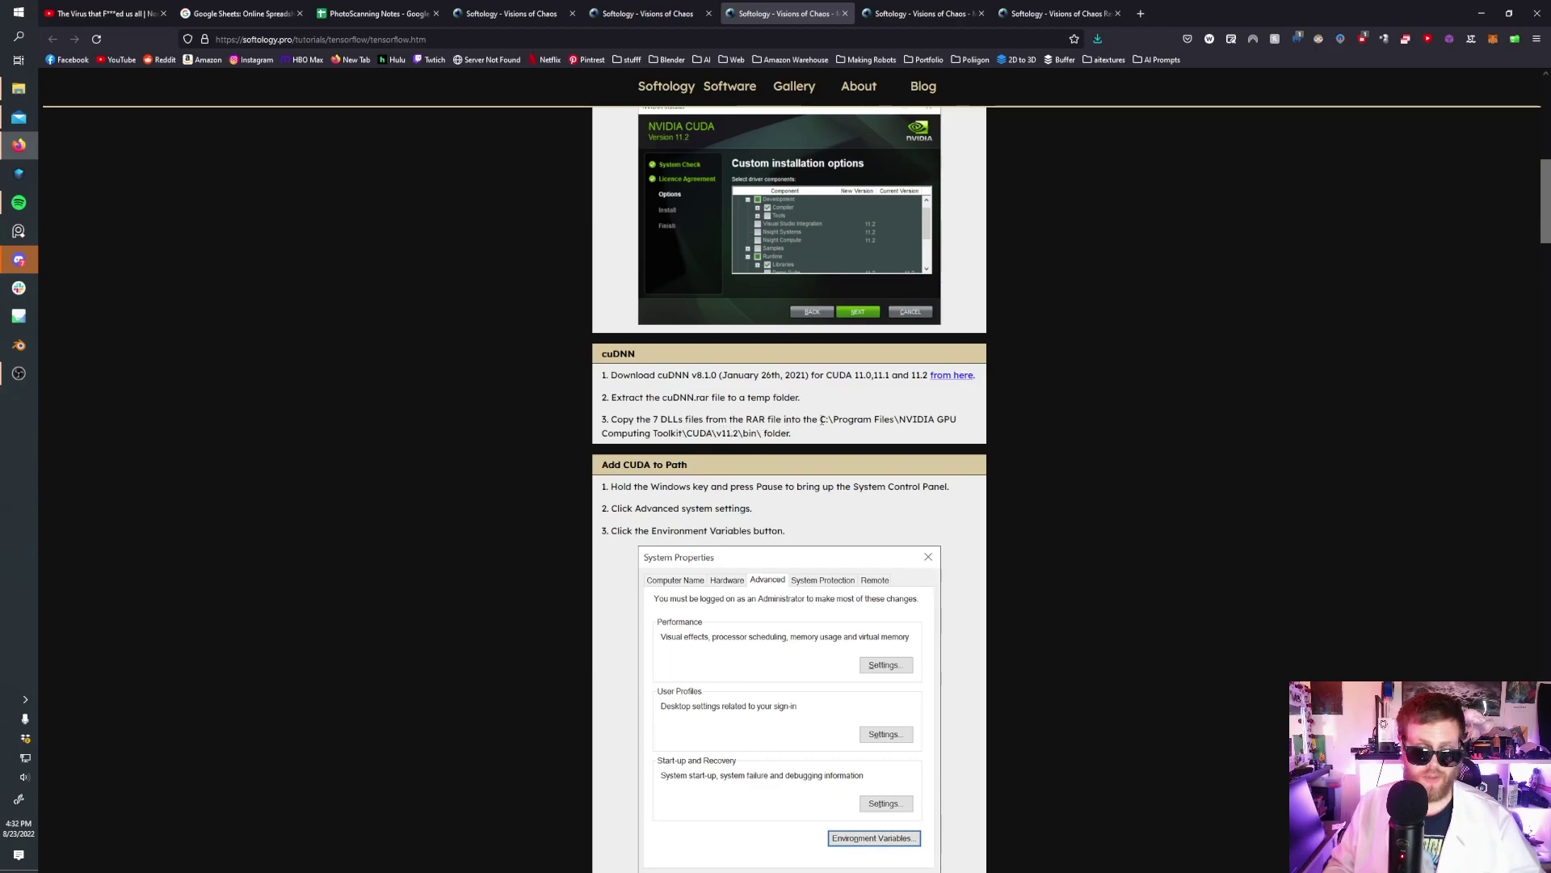
pyautogui.moveTo(820, 418); pyautogui.dragTo(760, 441)
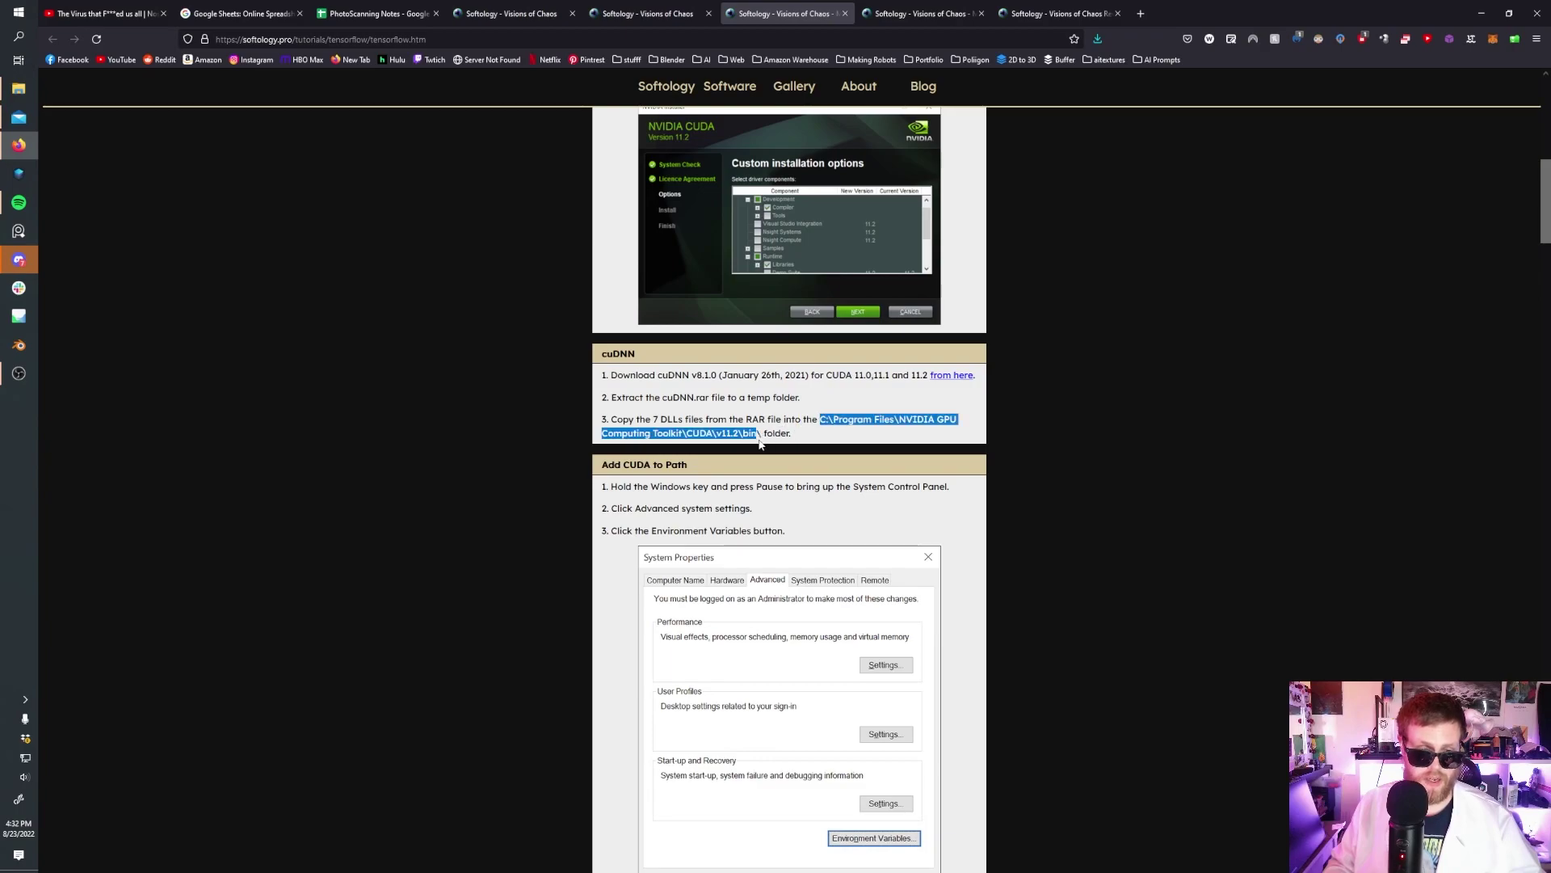
# Read the instructions for adding CUDA to the Path system variable and verifying the nvcc command line
pyautogui.scroll(-3, 614, 339)
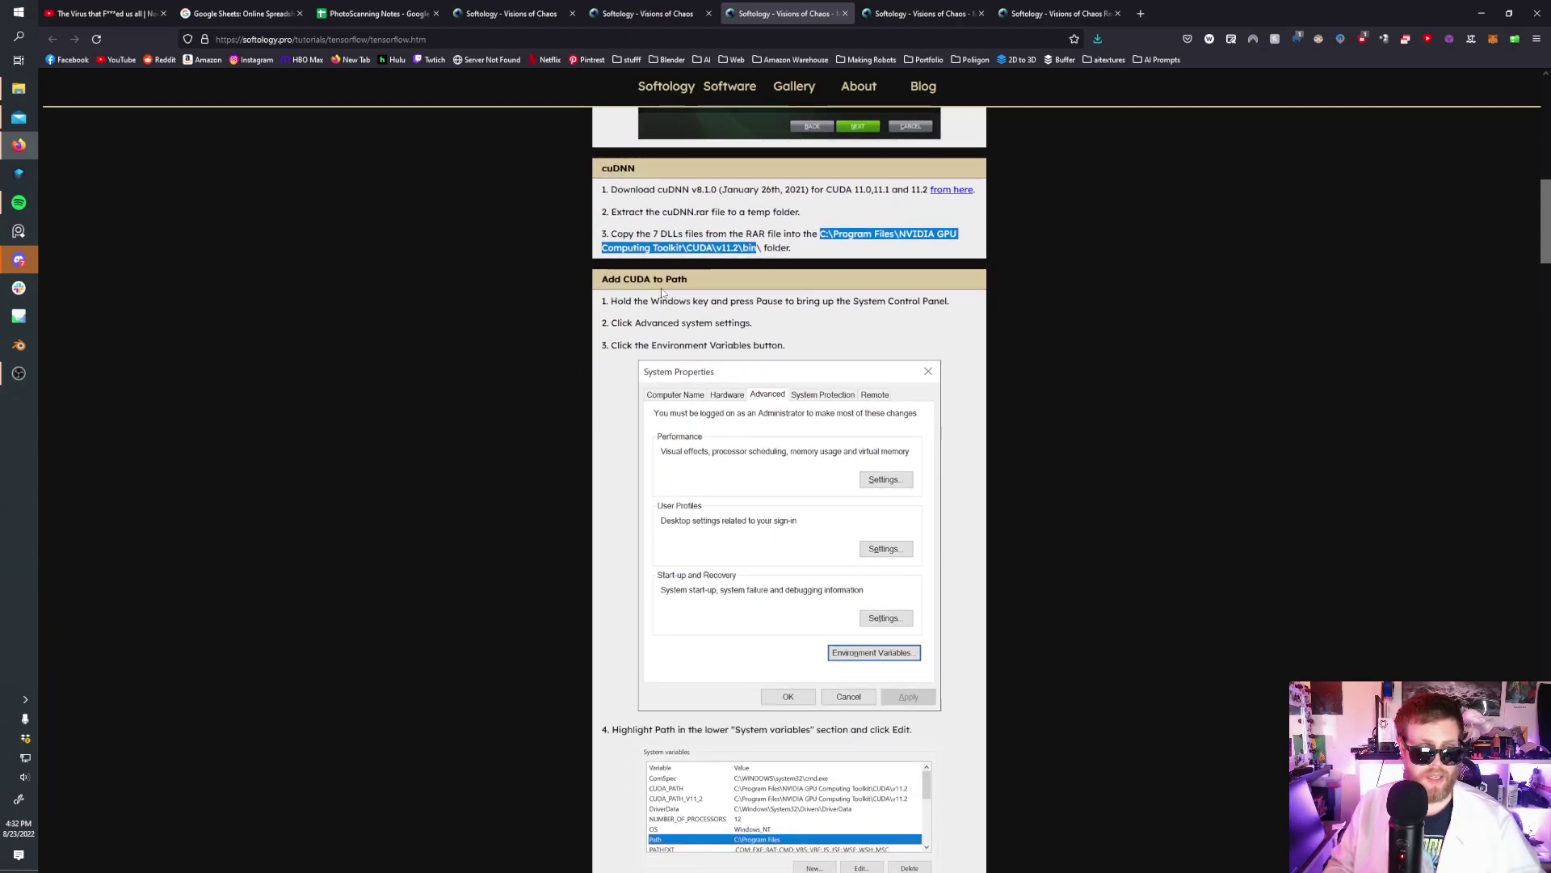
pyautogui.scroll(-1, 656, 325)
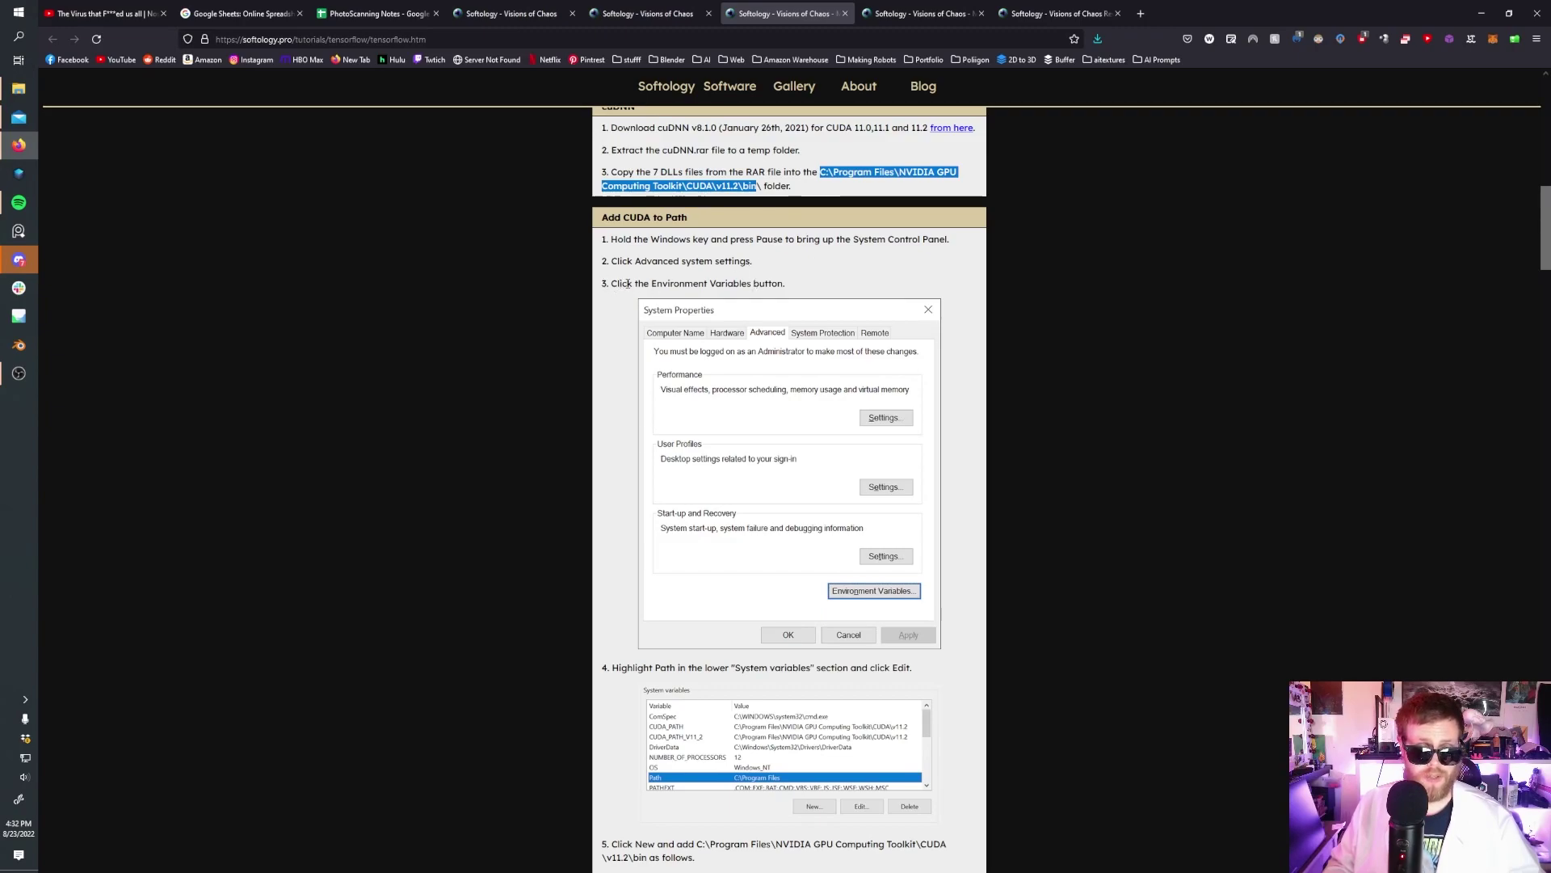
pyautogui.scroll(-2, 628, 283)
pyautogui.scroll(-2, 676, 467)
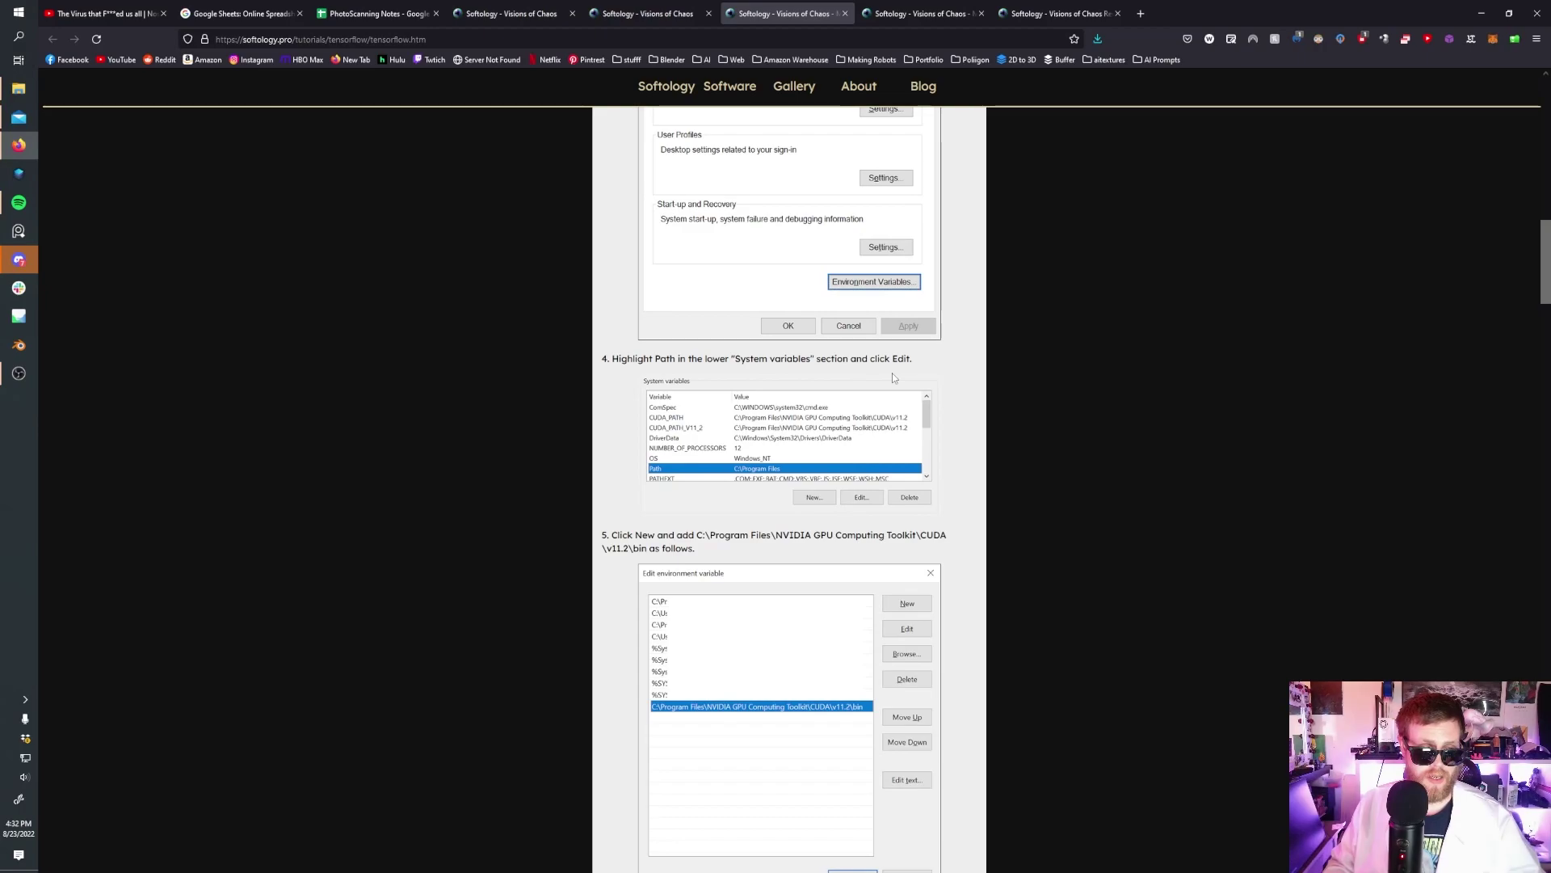
pyautogui.scroll(-1, 892, 376)
pyautogui.scroll(-1, 560, 567)
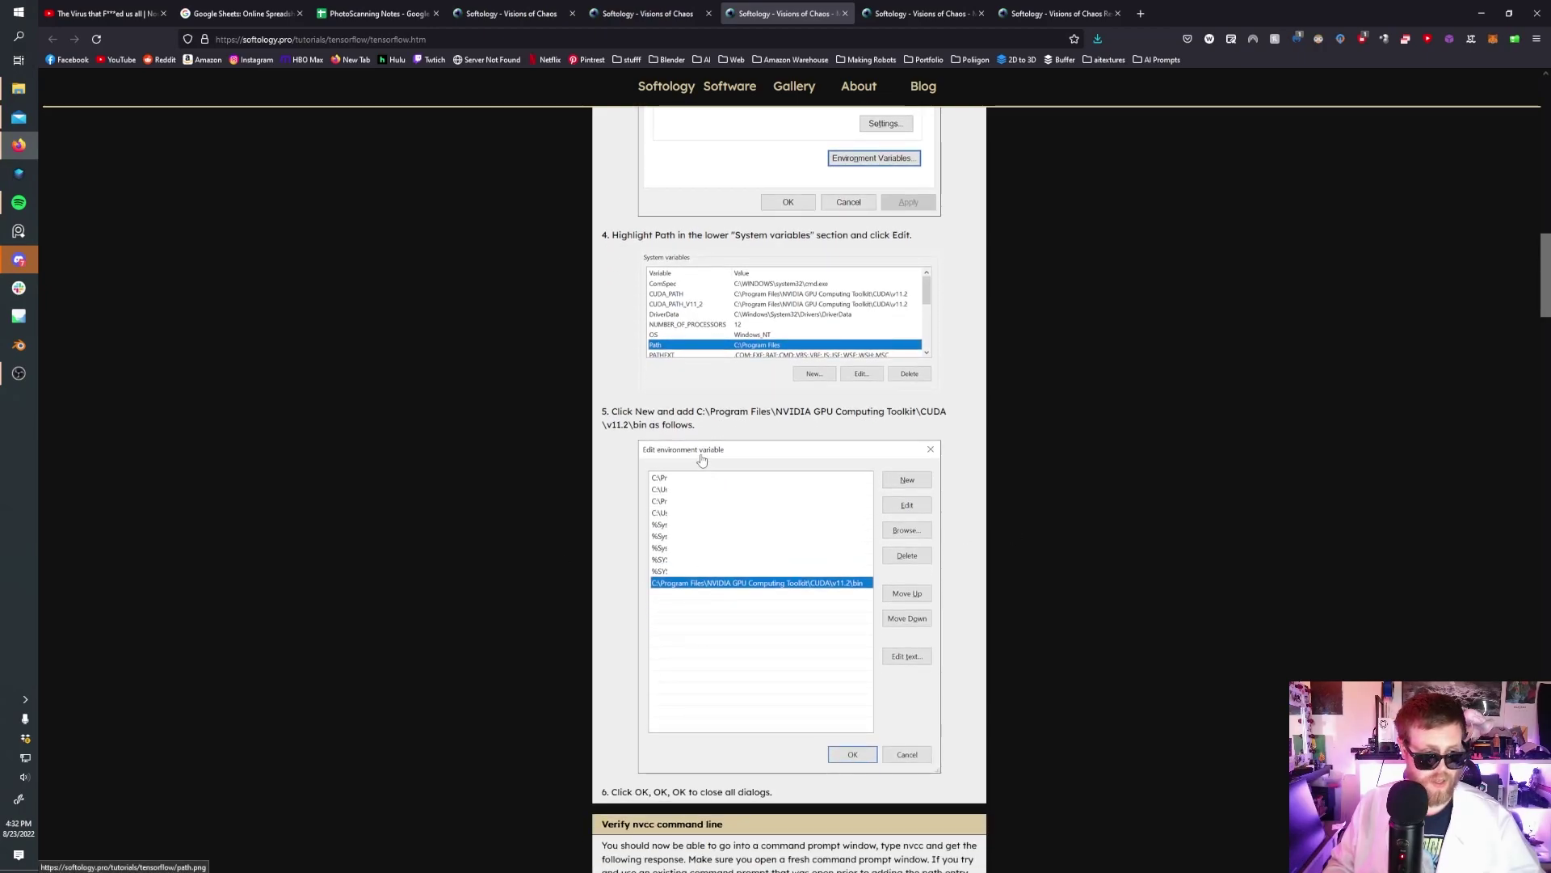
pyautogui.scroll(-3, 700, 440)
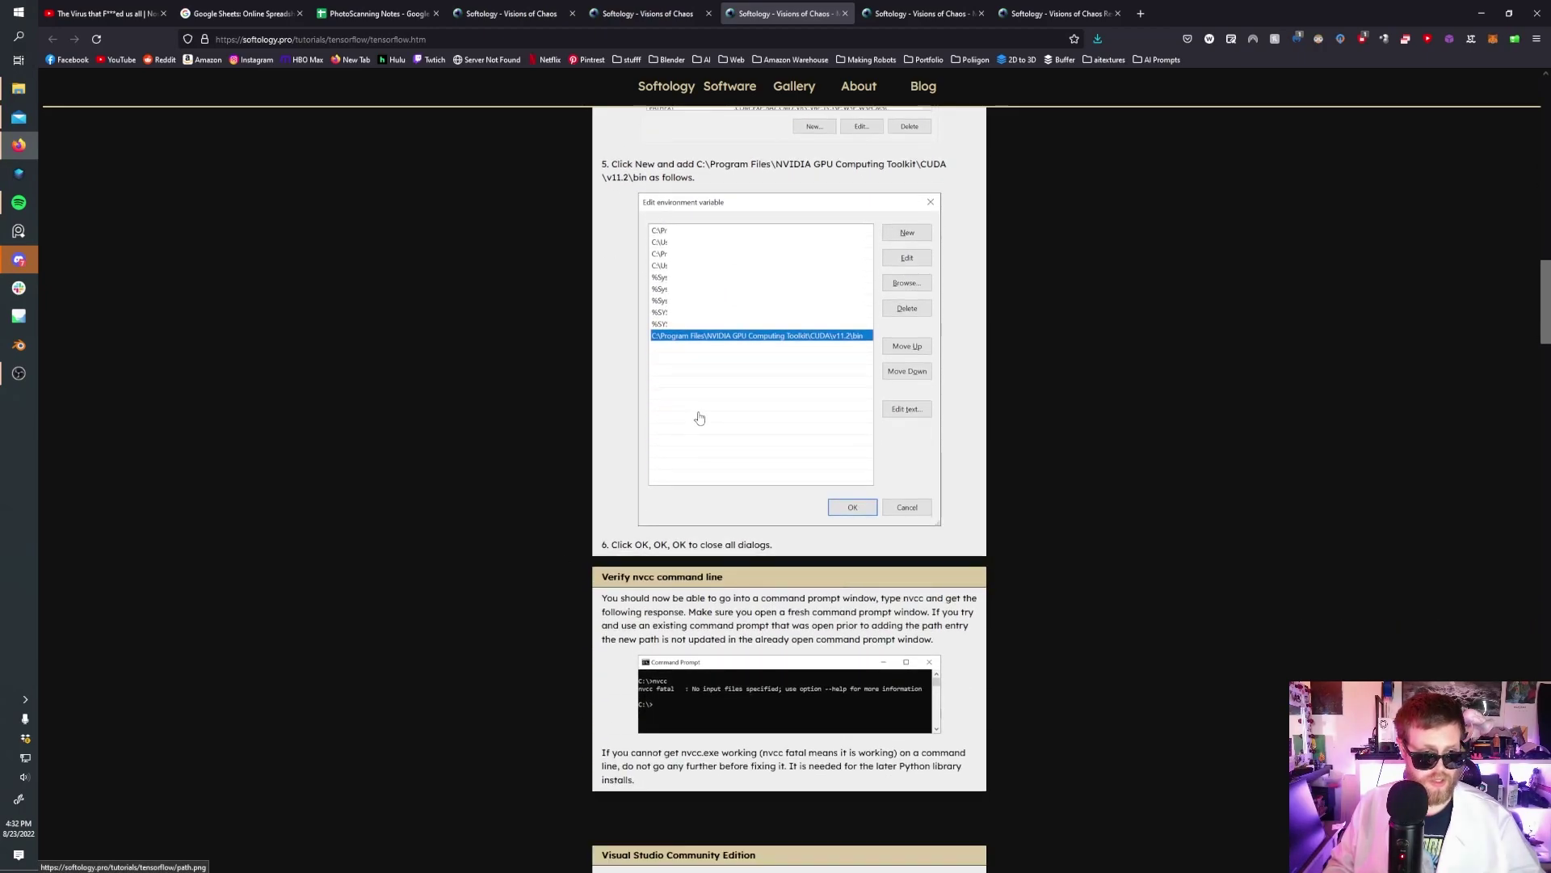
pyautogui.scroll(-2, 699, 418)
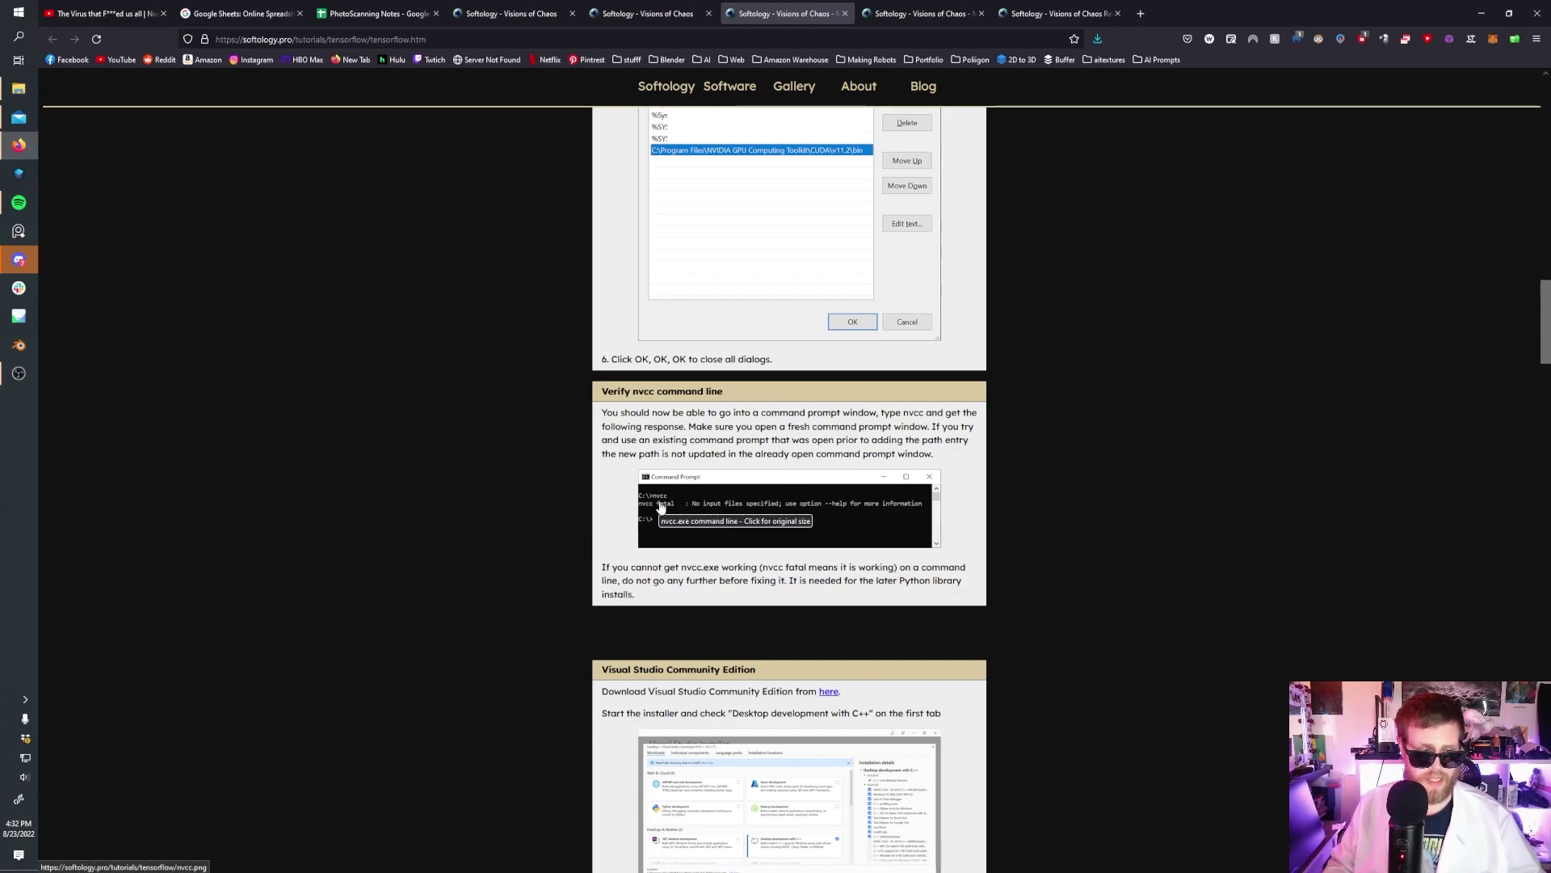
# Read the rest of the nvcc verification notes and the Visual Studio Community Edition installation instructions
pyautogui.scroll(-1, 786, 492)
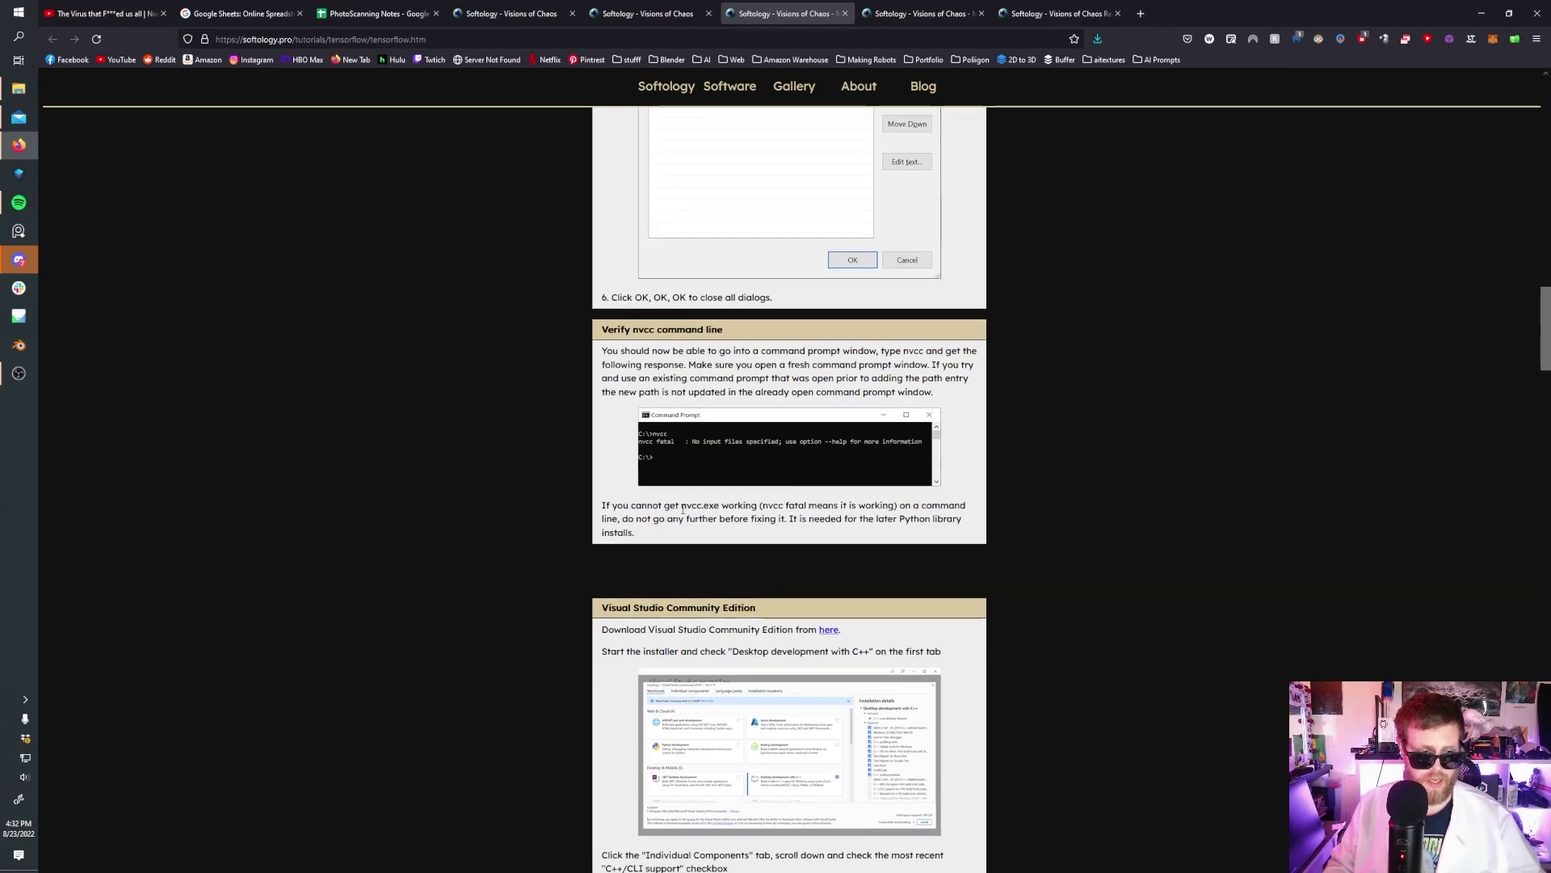
pyautogui.scroll(-1, 678, 509)
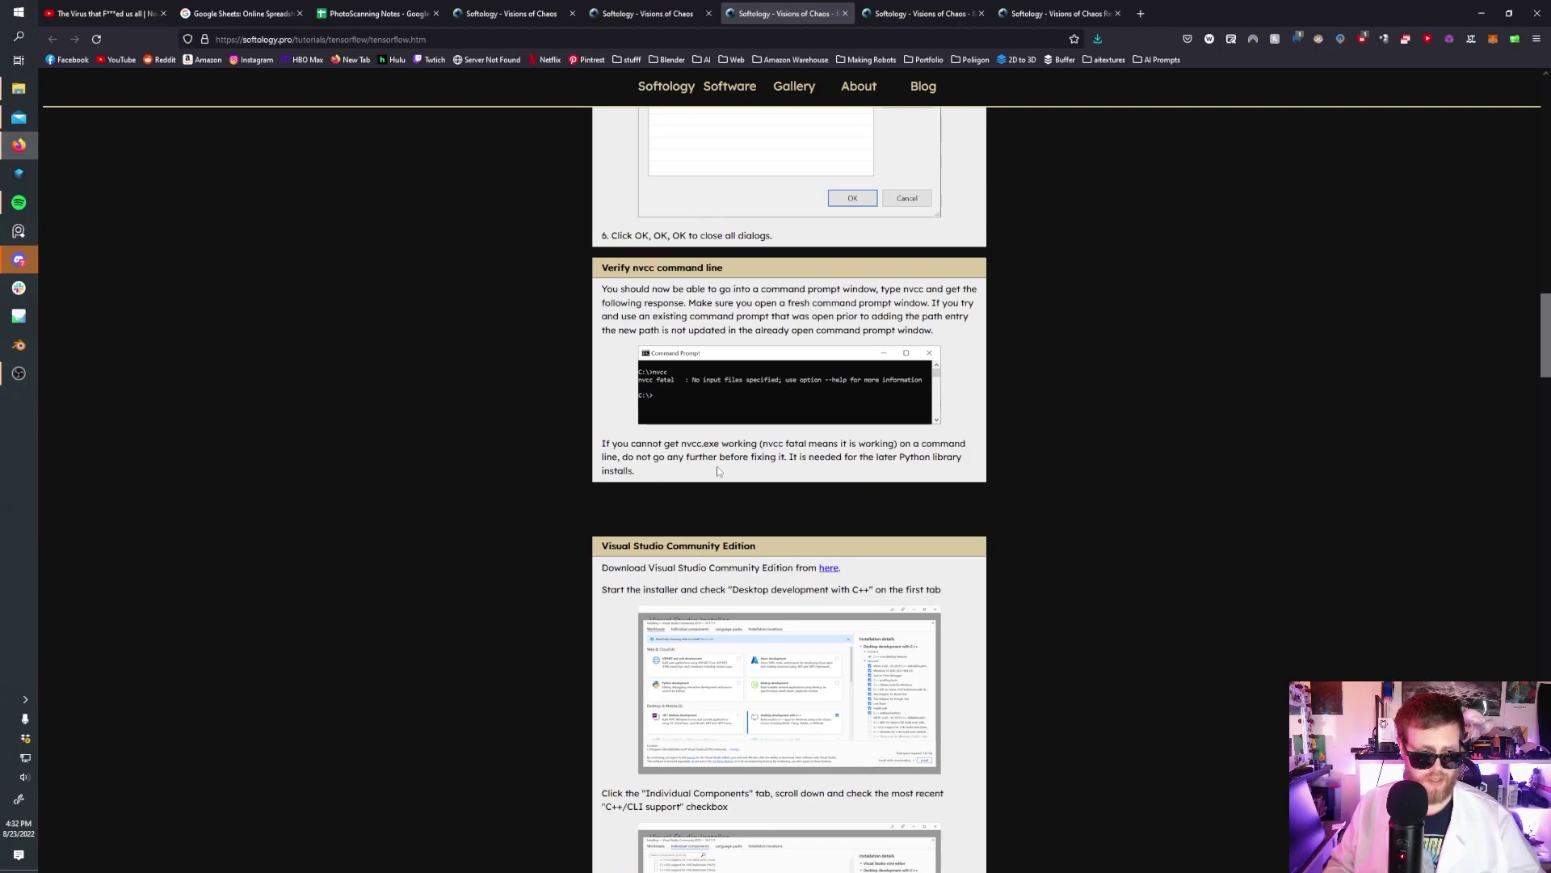
pyautogui.scroll(-1, 755, 453)
pyautogui.scroll(-3, 754, 451)
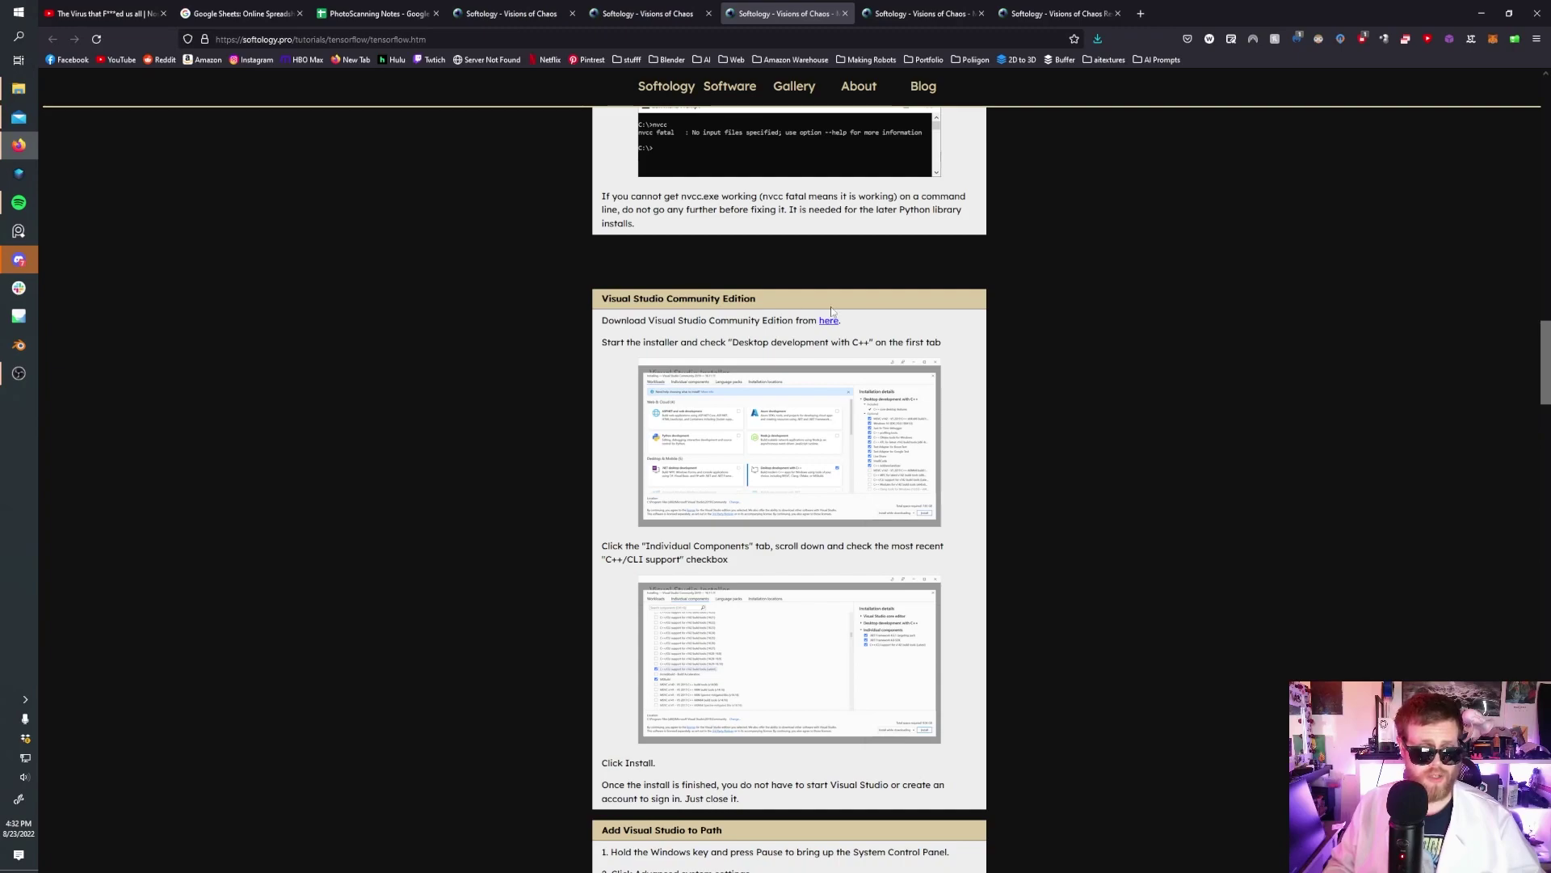
pyautogui.scroll(-1, 706, 339)
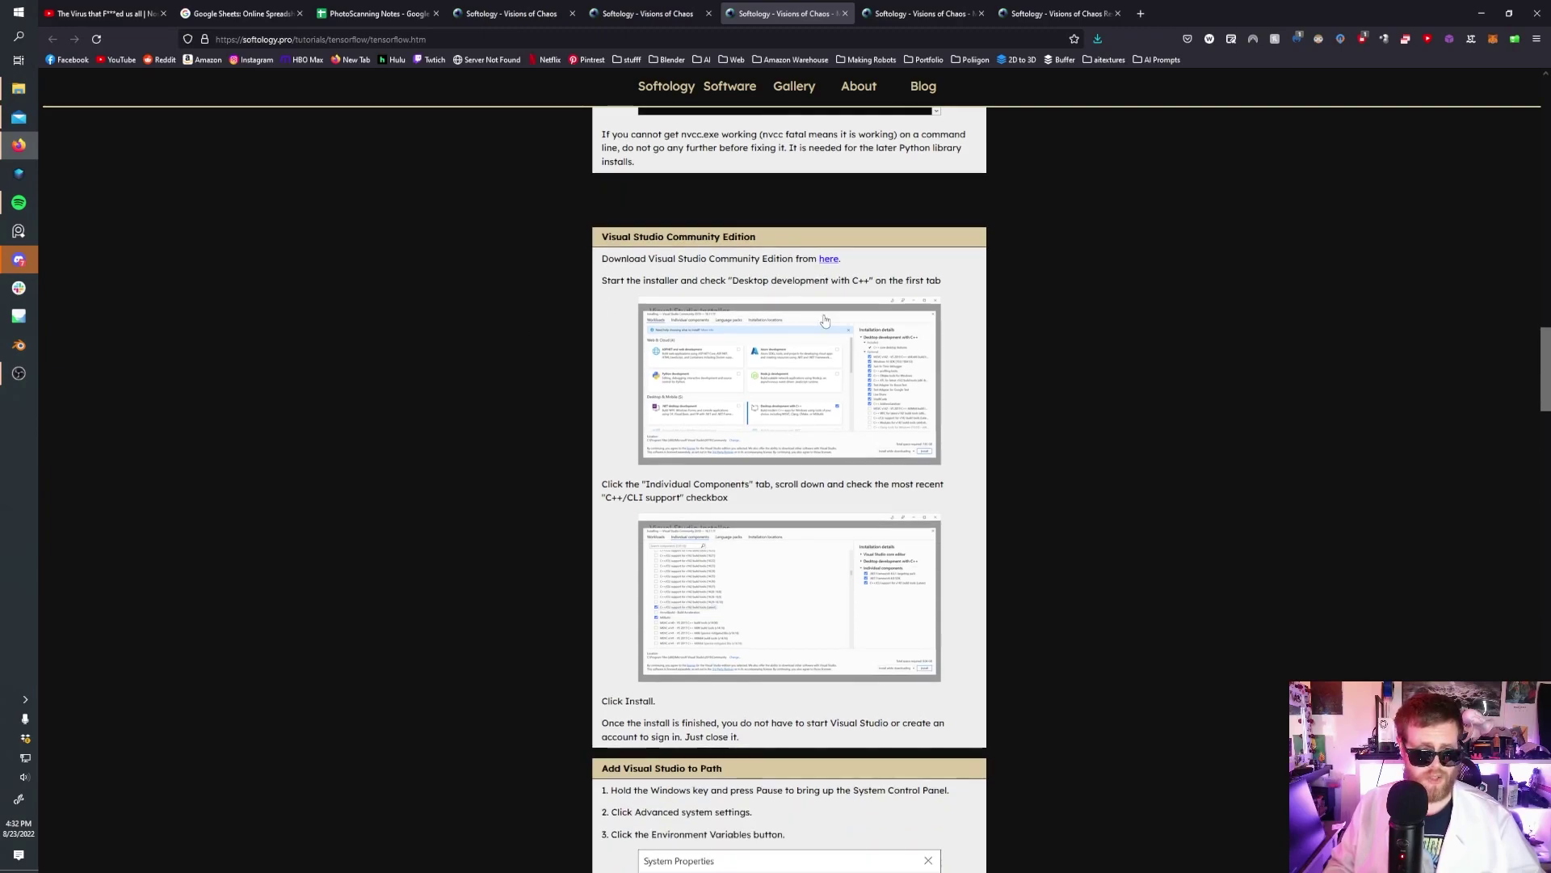
pyautogui.scroll(-2, 851, 388)
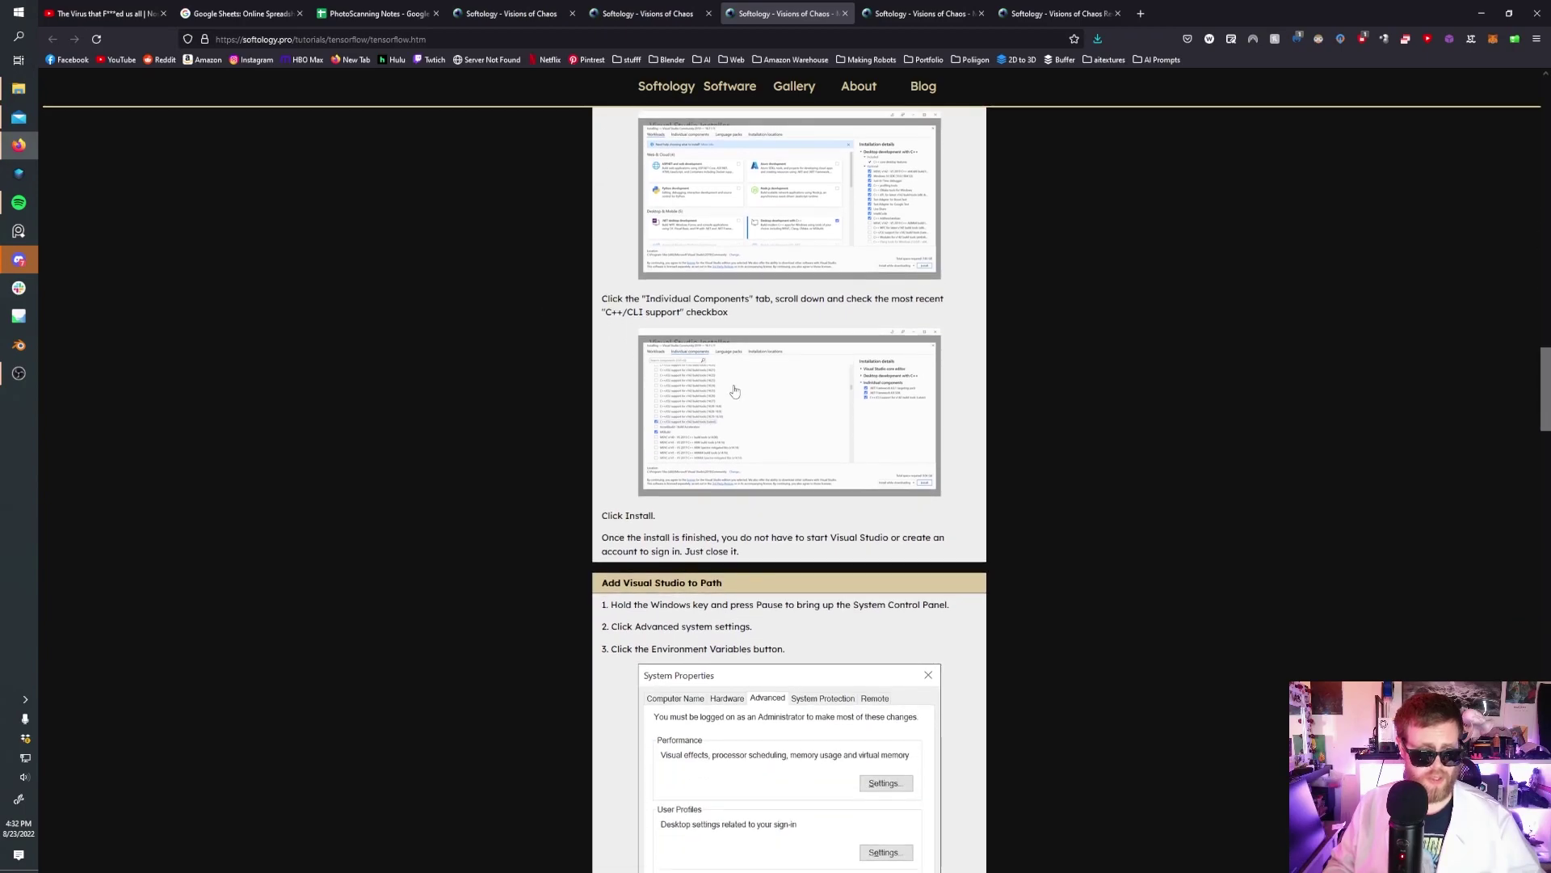
pyautogui.scroll(-2, 851, 389)
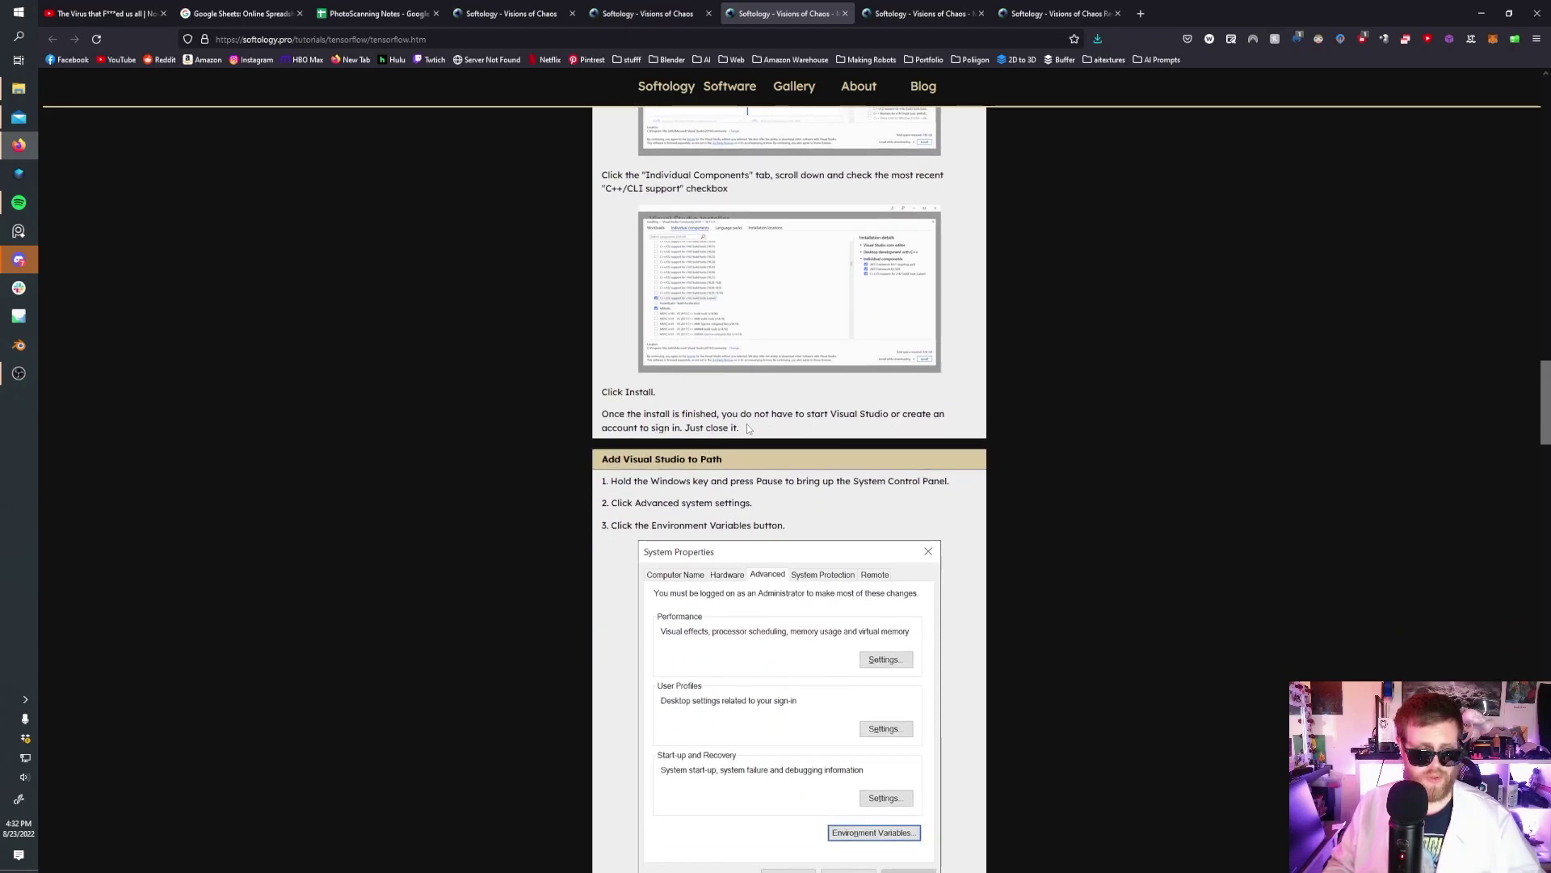
pyautogui.scroll(2, 861, 326)
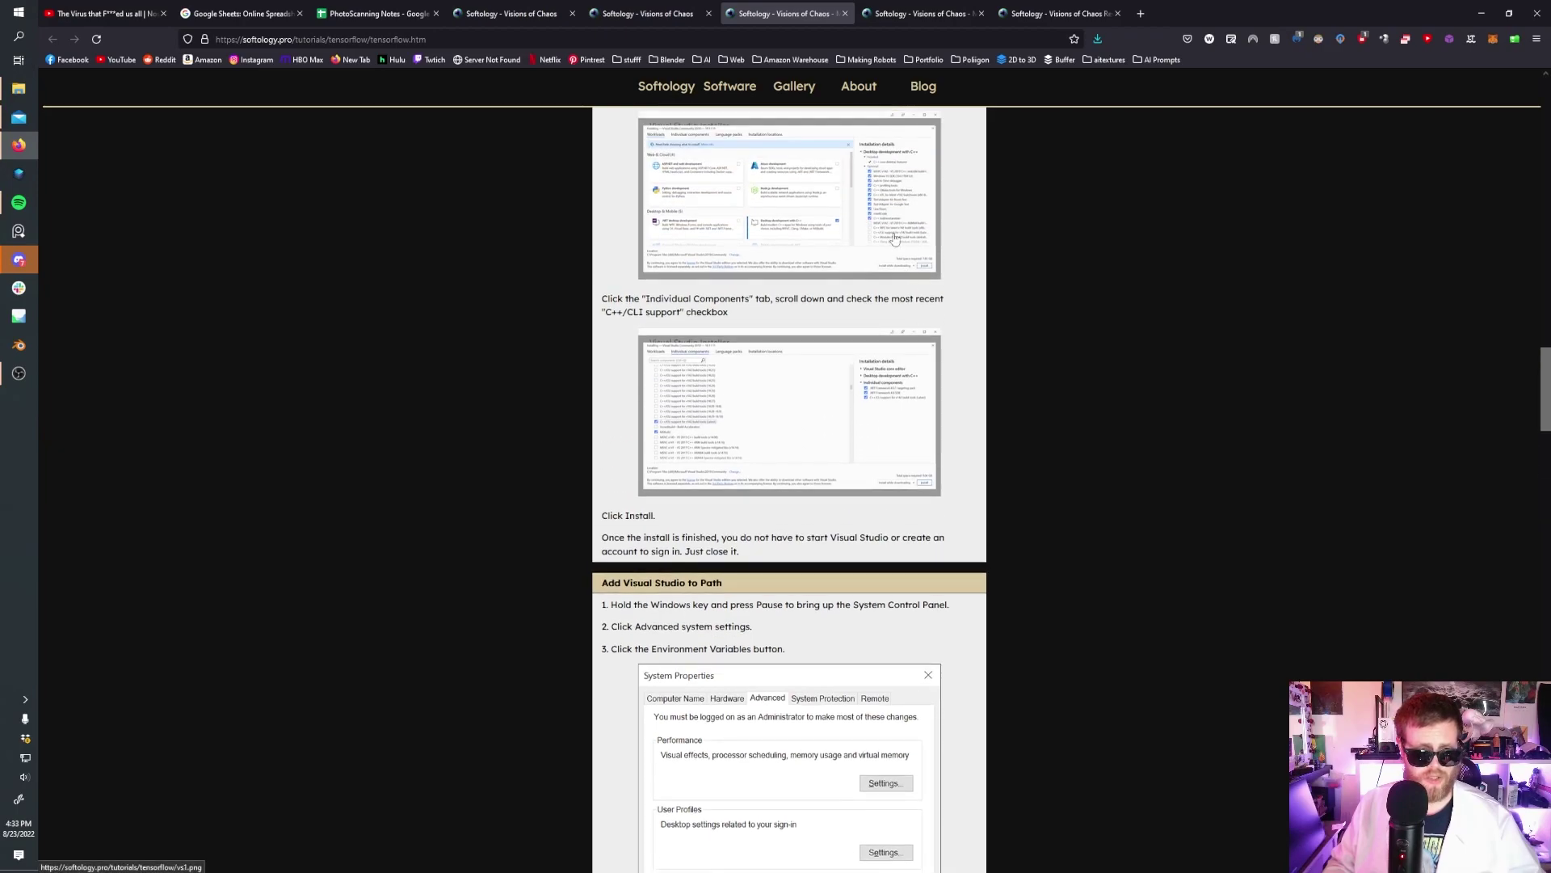
# Read the instructions for adding Visual Studio to the Path system variable and verifying the cl command line
pyautogui.scroll(-4, 847, 402)
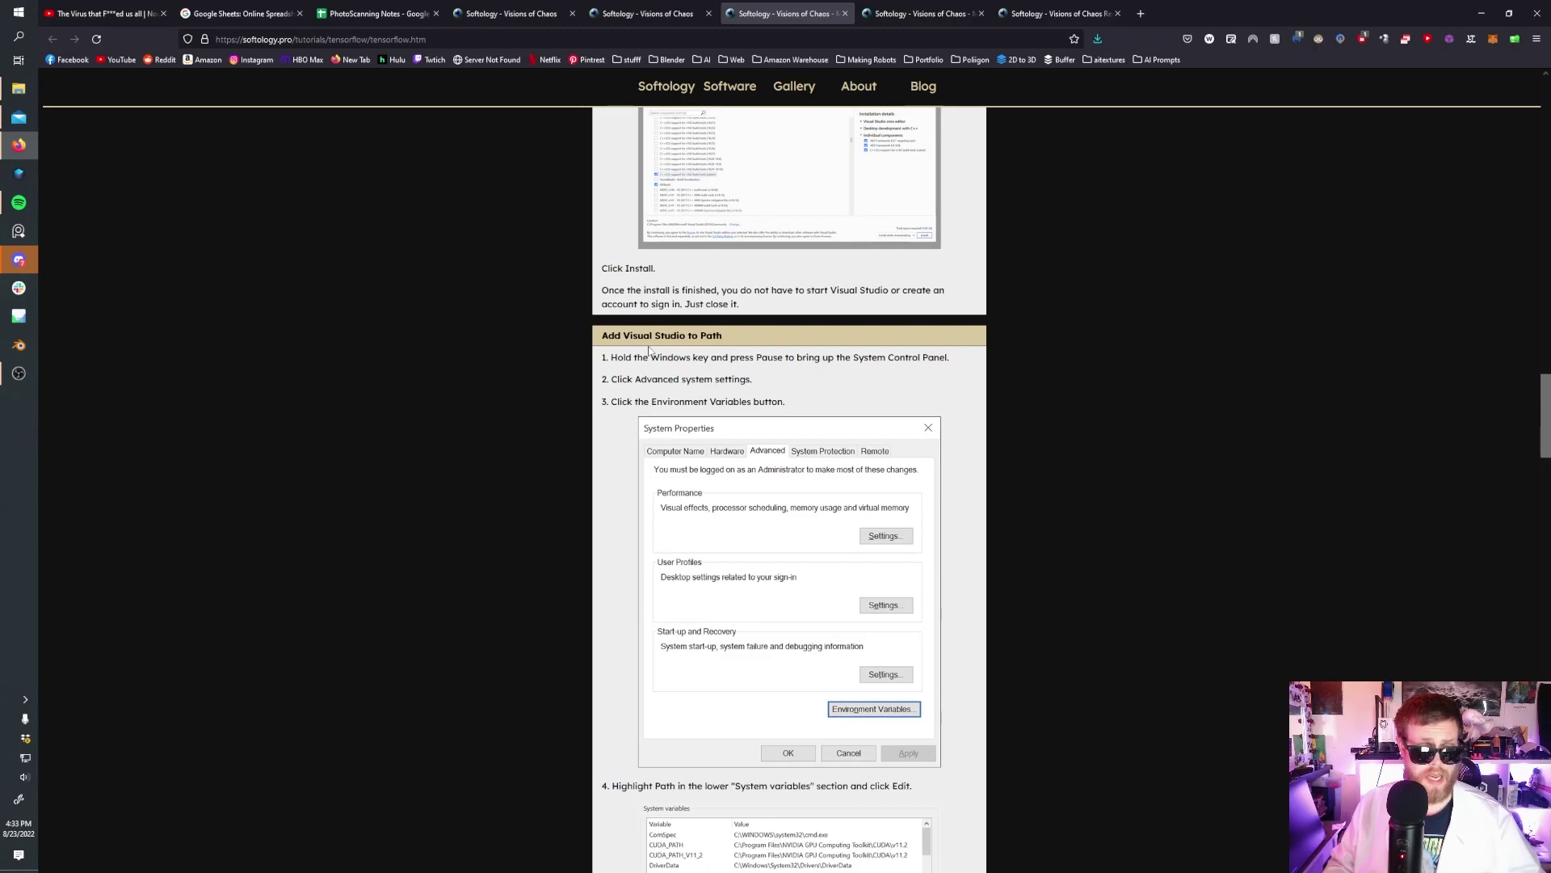
pyautogui.scroll(-1, 650, 351)
pyautogui.scroll(-10, 650, 351)
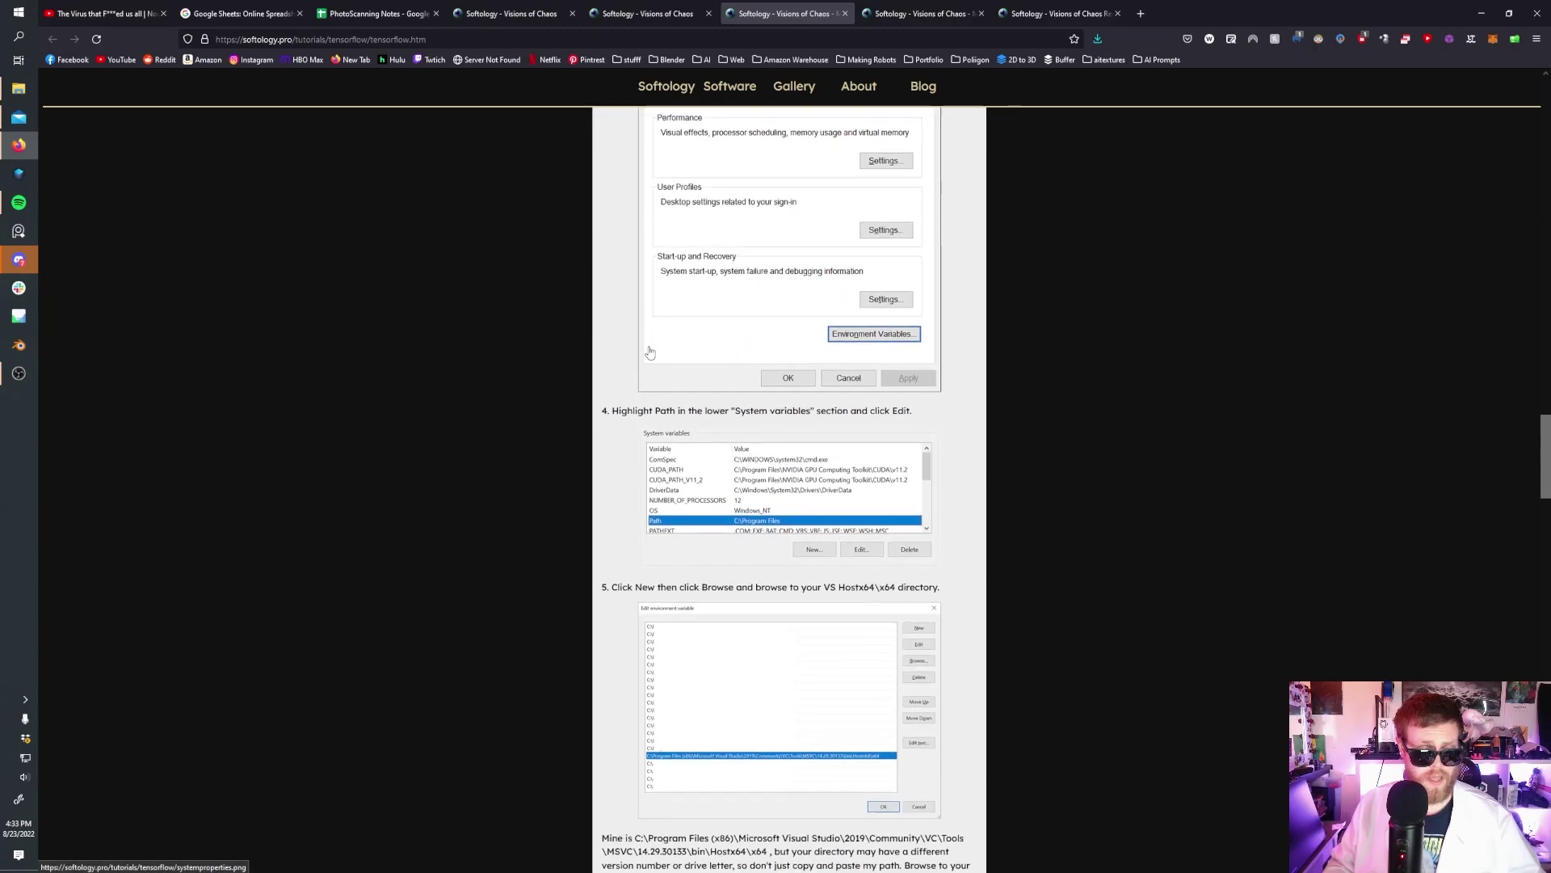
pyautogui.scroll(-3, 651, 351)
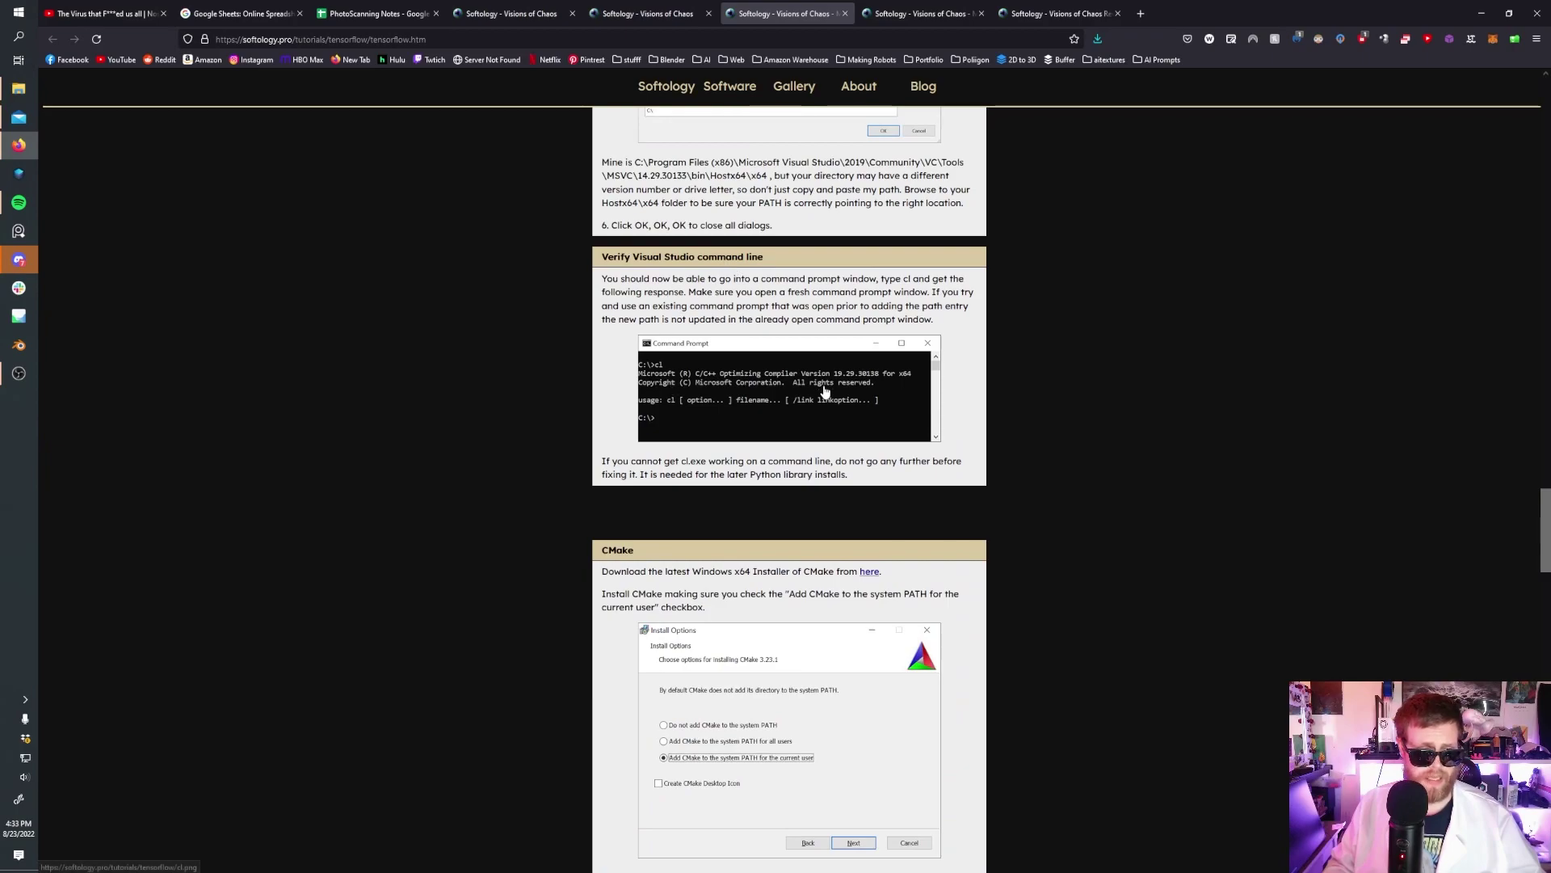
# Read the installation and command-line verification instructions for CMake and Git
pyautogui.scroll(-2, 495, 361)
pyautogui.scroll(-3, 495, 361)
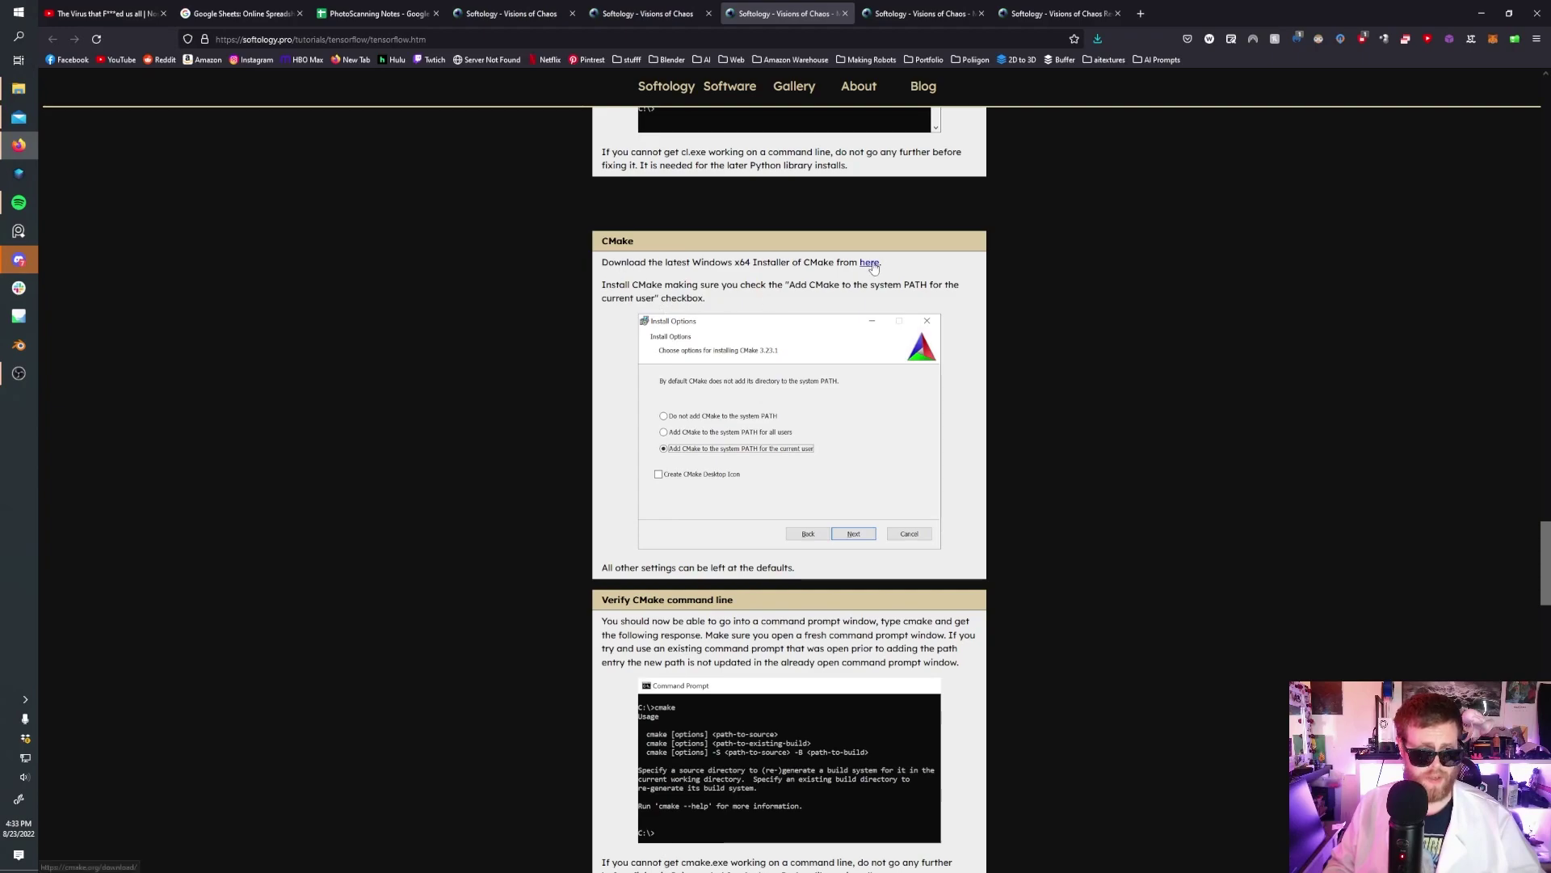
pyautogui.scroll(-1, 874, 266)
pyautogui.scroll(-5, 873, 266)
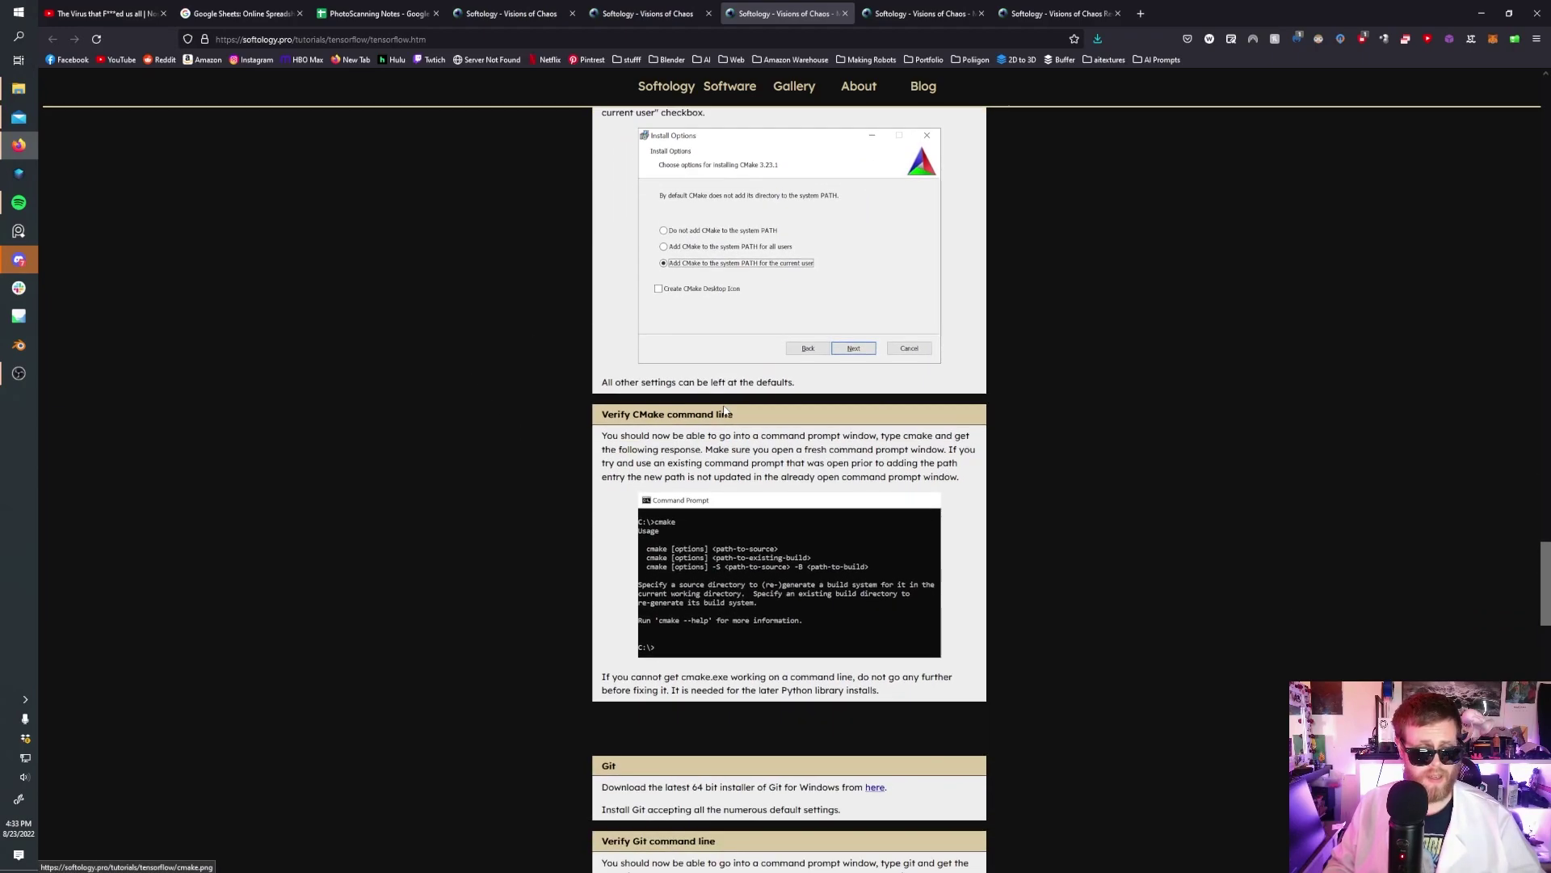
pyautogui.scroll(-3, 934, 442)
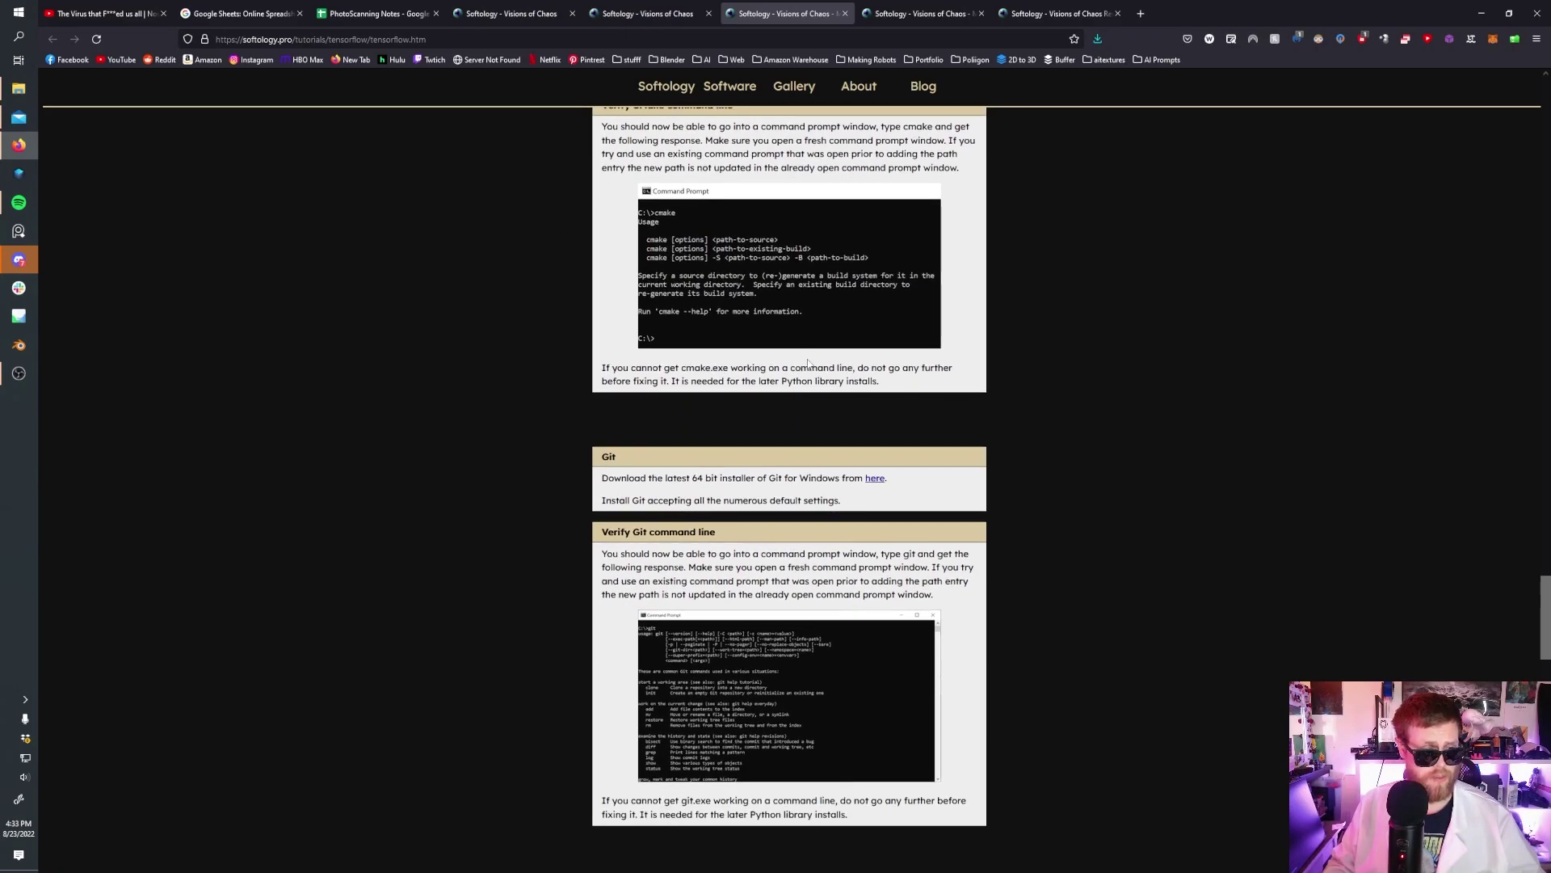
pyautogui.scroll(-2, 499, 382)
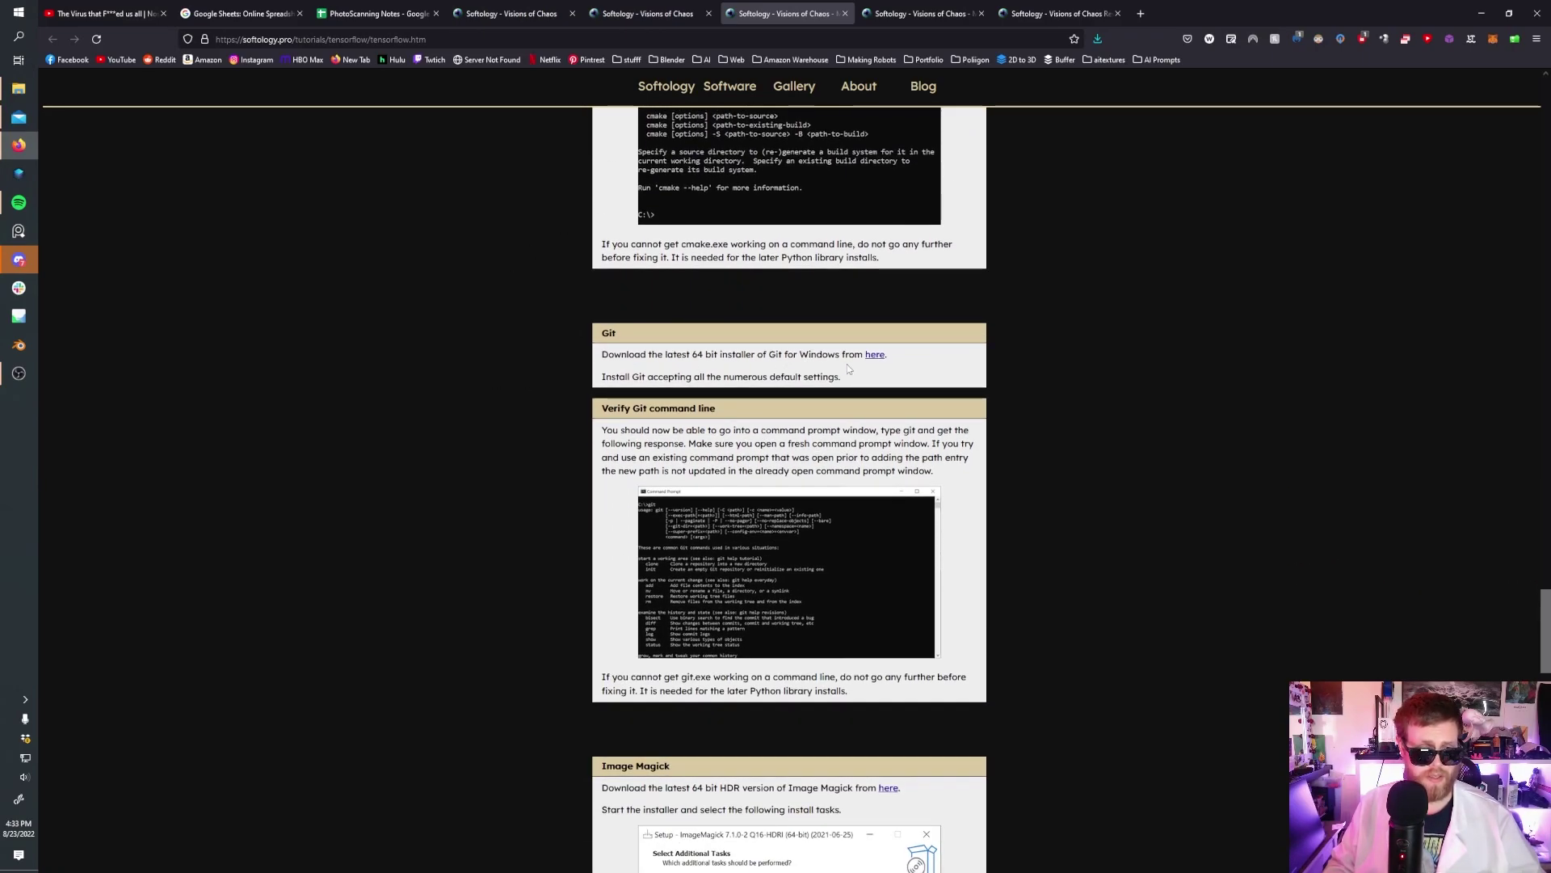
pyautogui.scroll(-2, 531, 334)
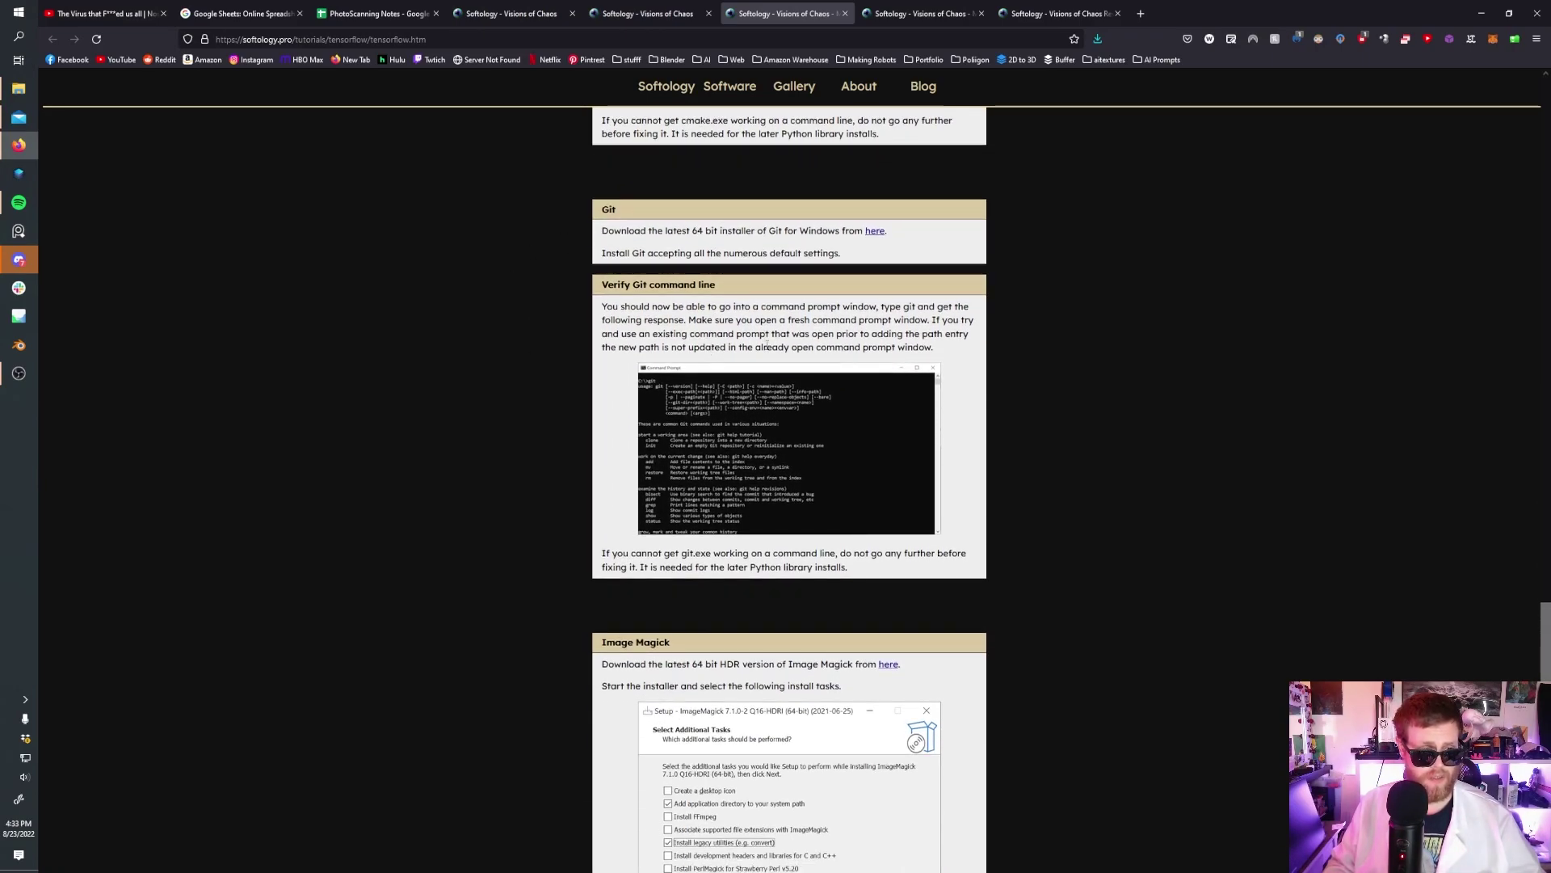
# Read the Image Magick and Python v3.9.x installation instructions and the steps for creating the LIB environment variable
pyautogui.scroll(-6, 767, 345)
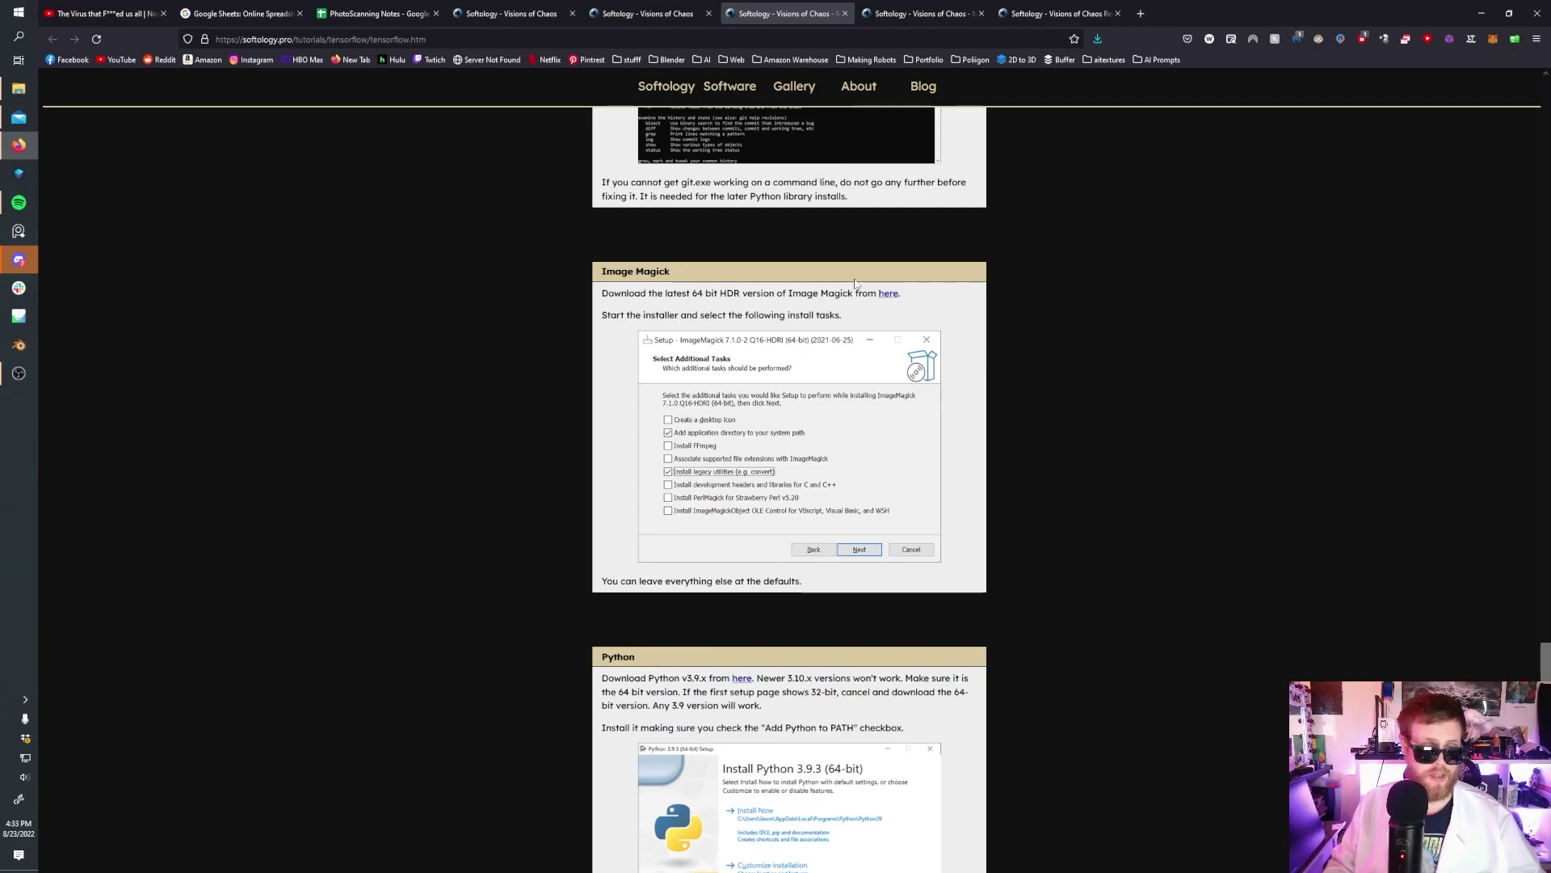
pyautogui.scroll(-2, 675, 315)
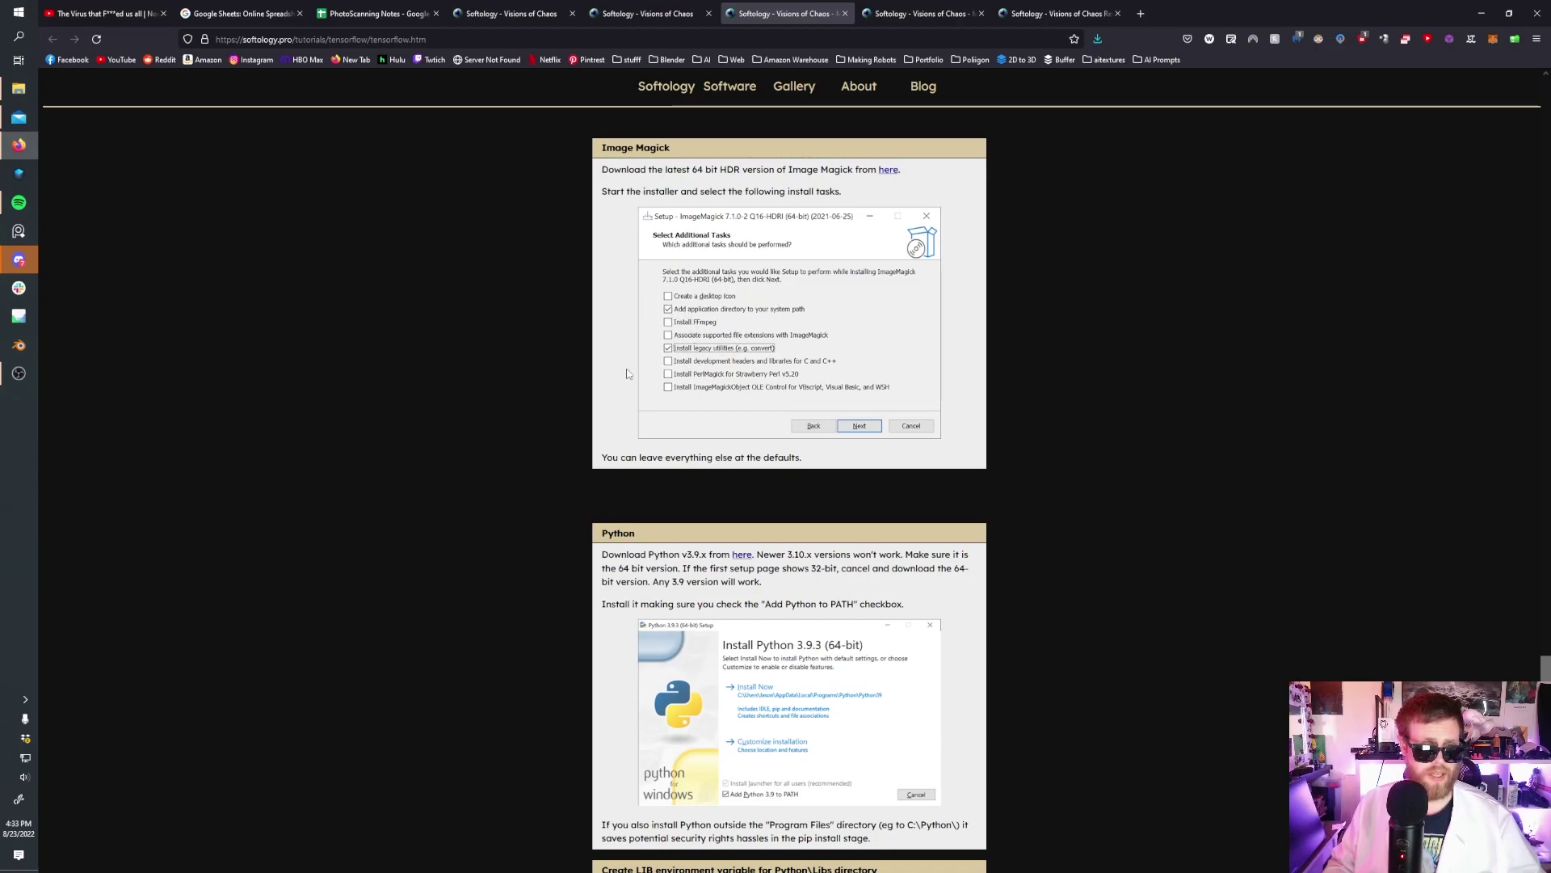
pyautogui.scroll(-4, 627, 370)
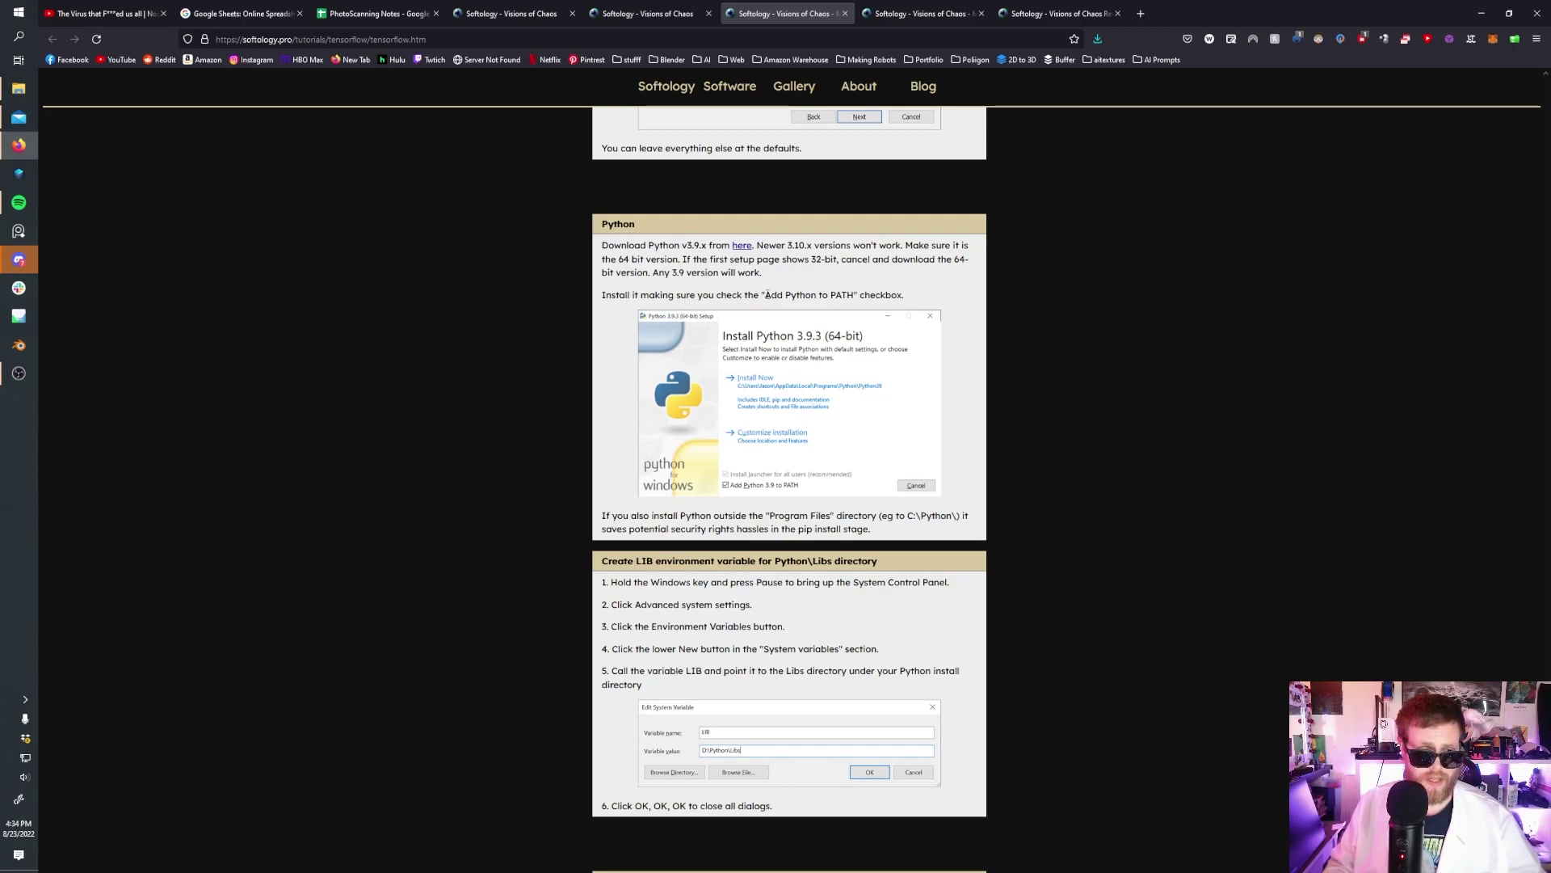
pyautogui.scroll(-3, 467, 443)
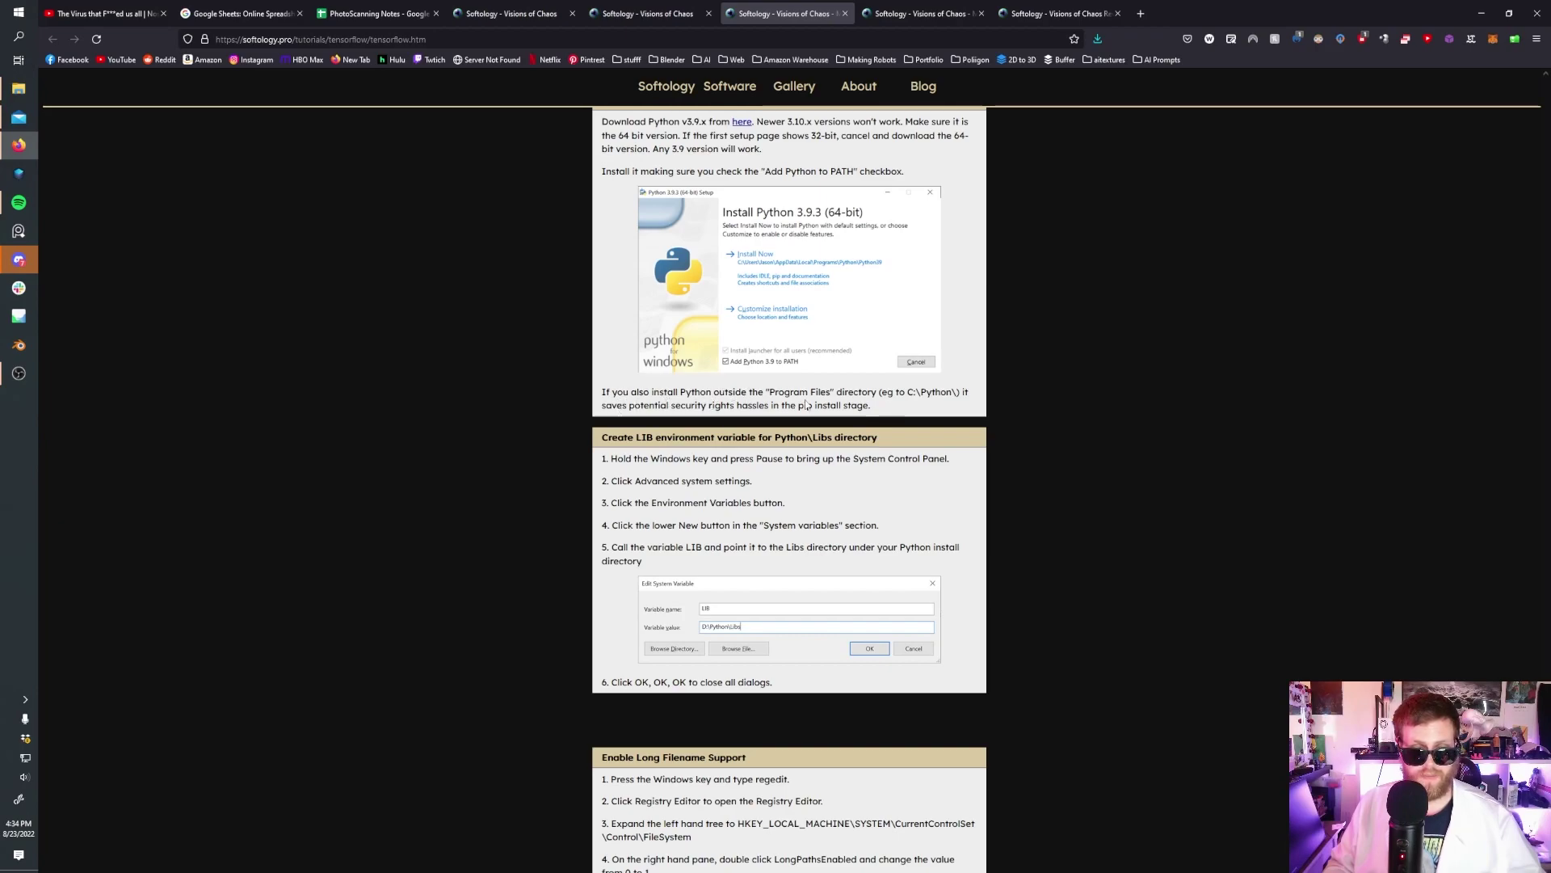
pyautogui.scroll(-2, 564, 372)
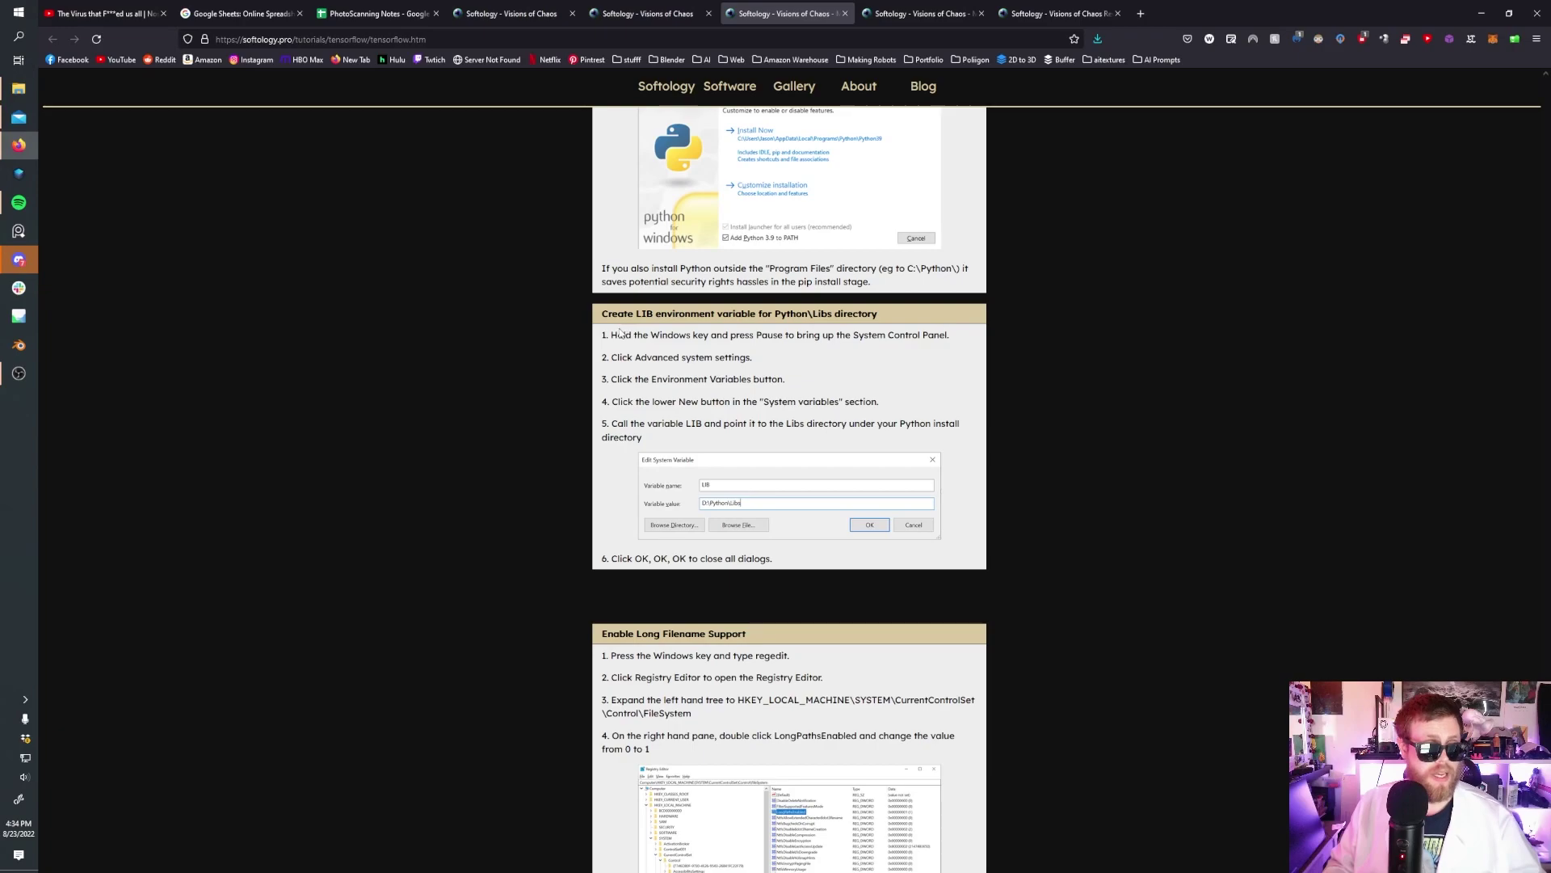
pyautogui.scroll(-1, 622, 331)
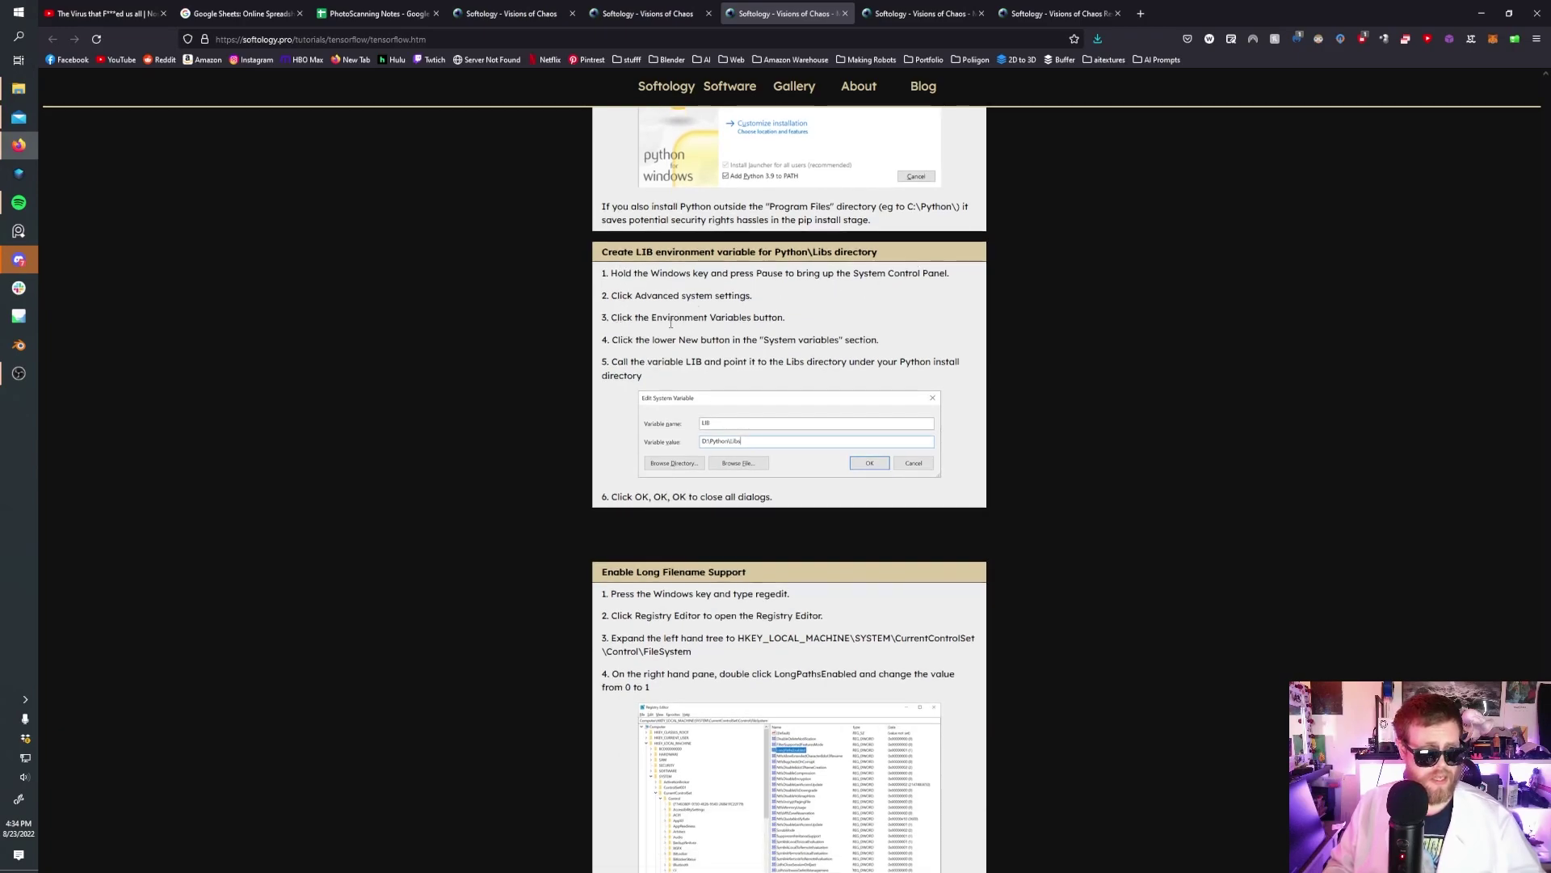
# Read the instructions for enabling long filename support and for checking and enabling Machine Learning in Visions of Chaos
pyautogui.scroll(-4, 672, 323)
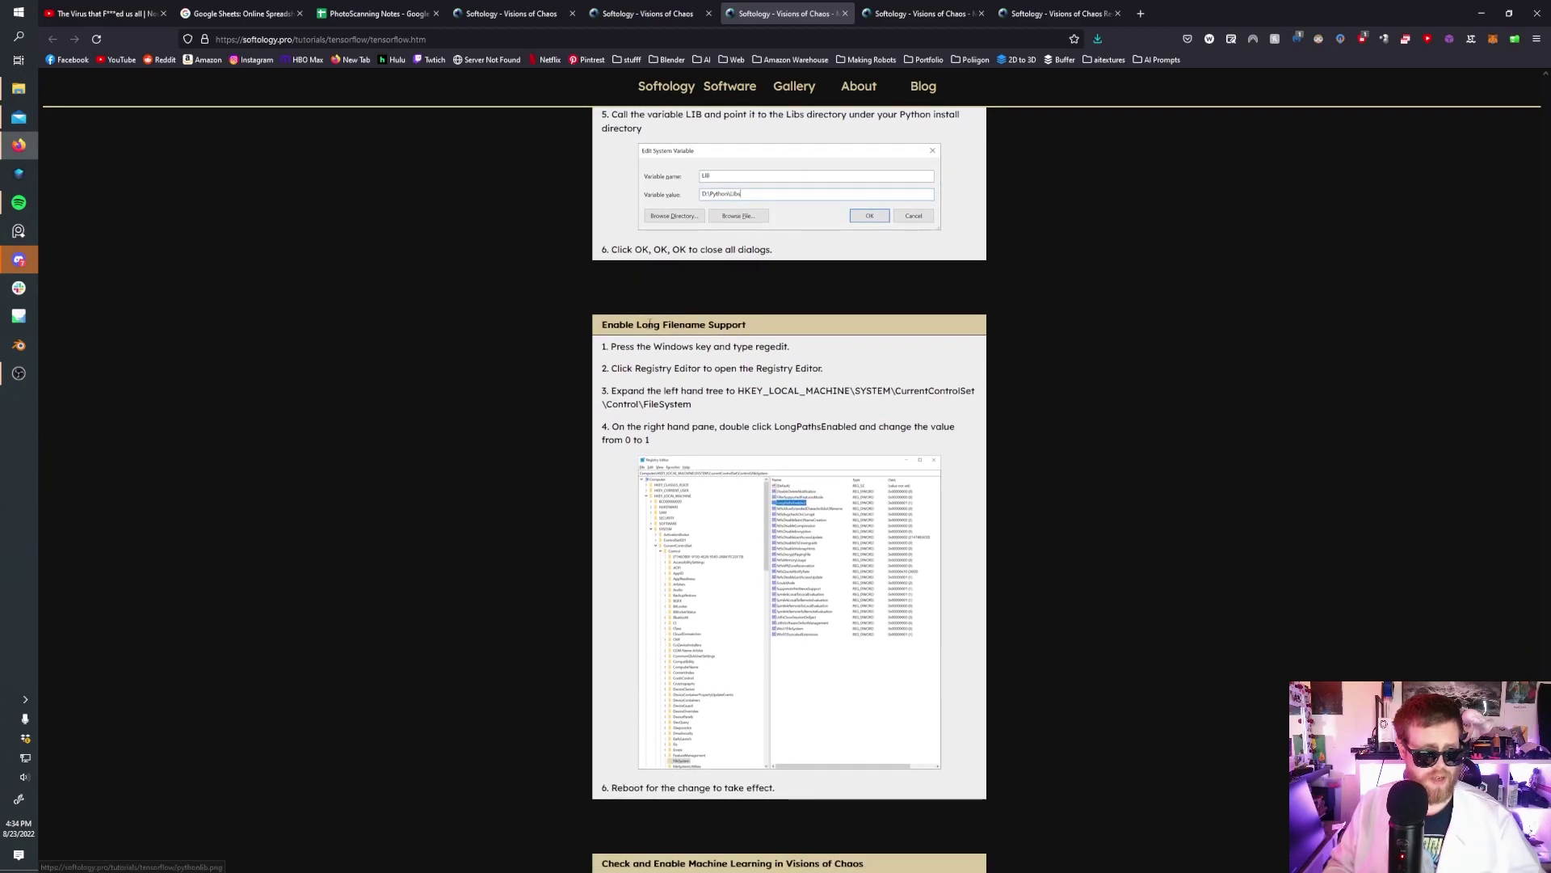
pyautogui.scroll(-1, 657, 322)
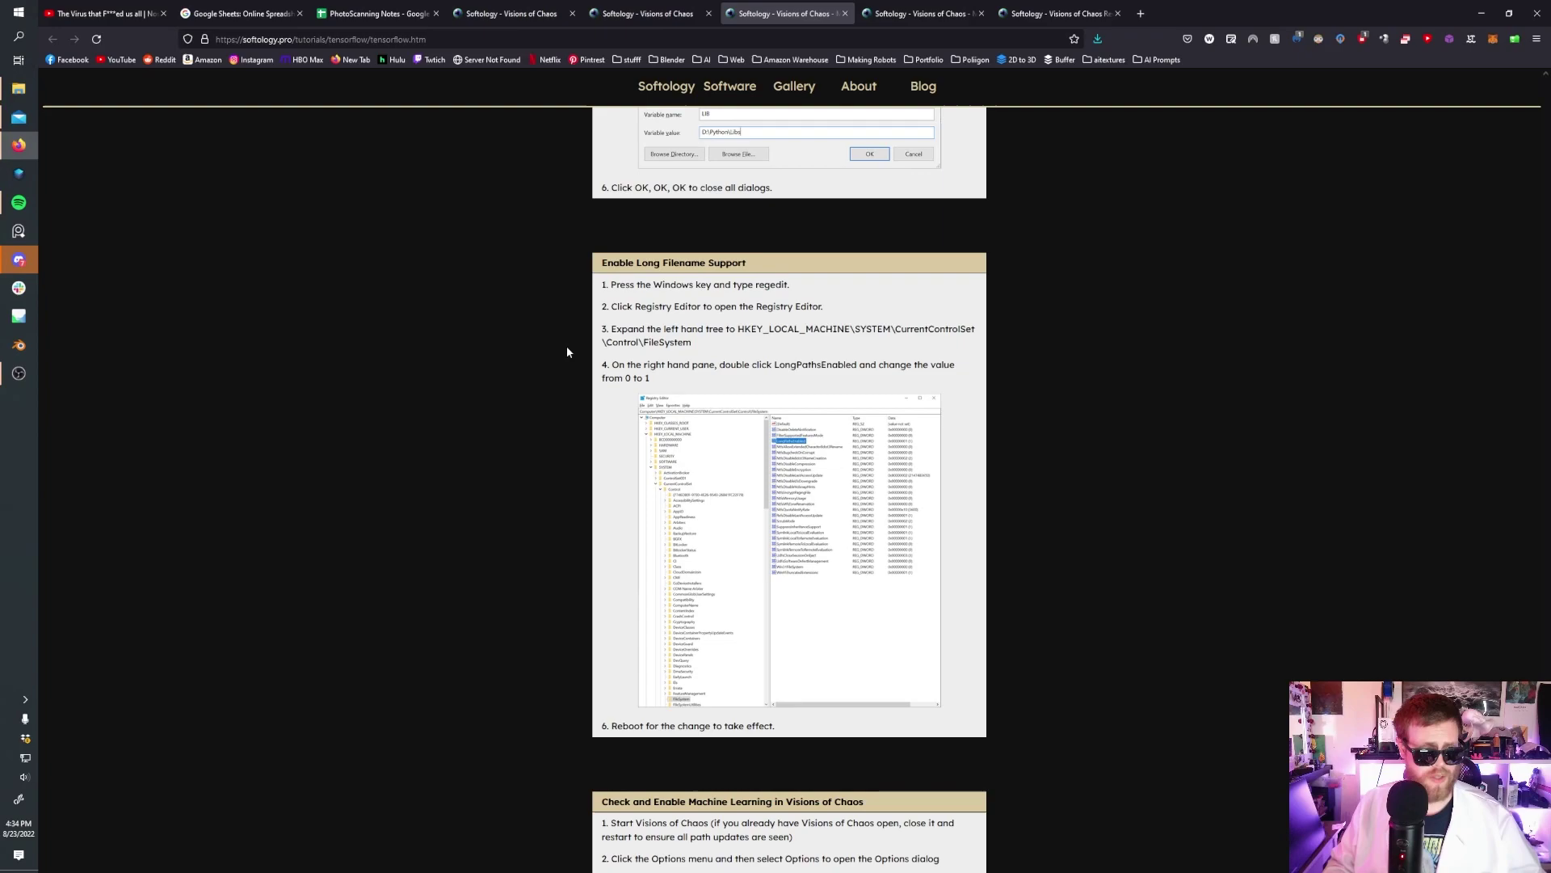
pyautogui.scroll(-1, 662, 343)
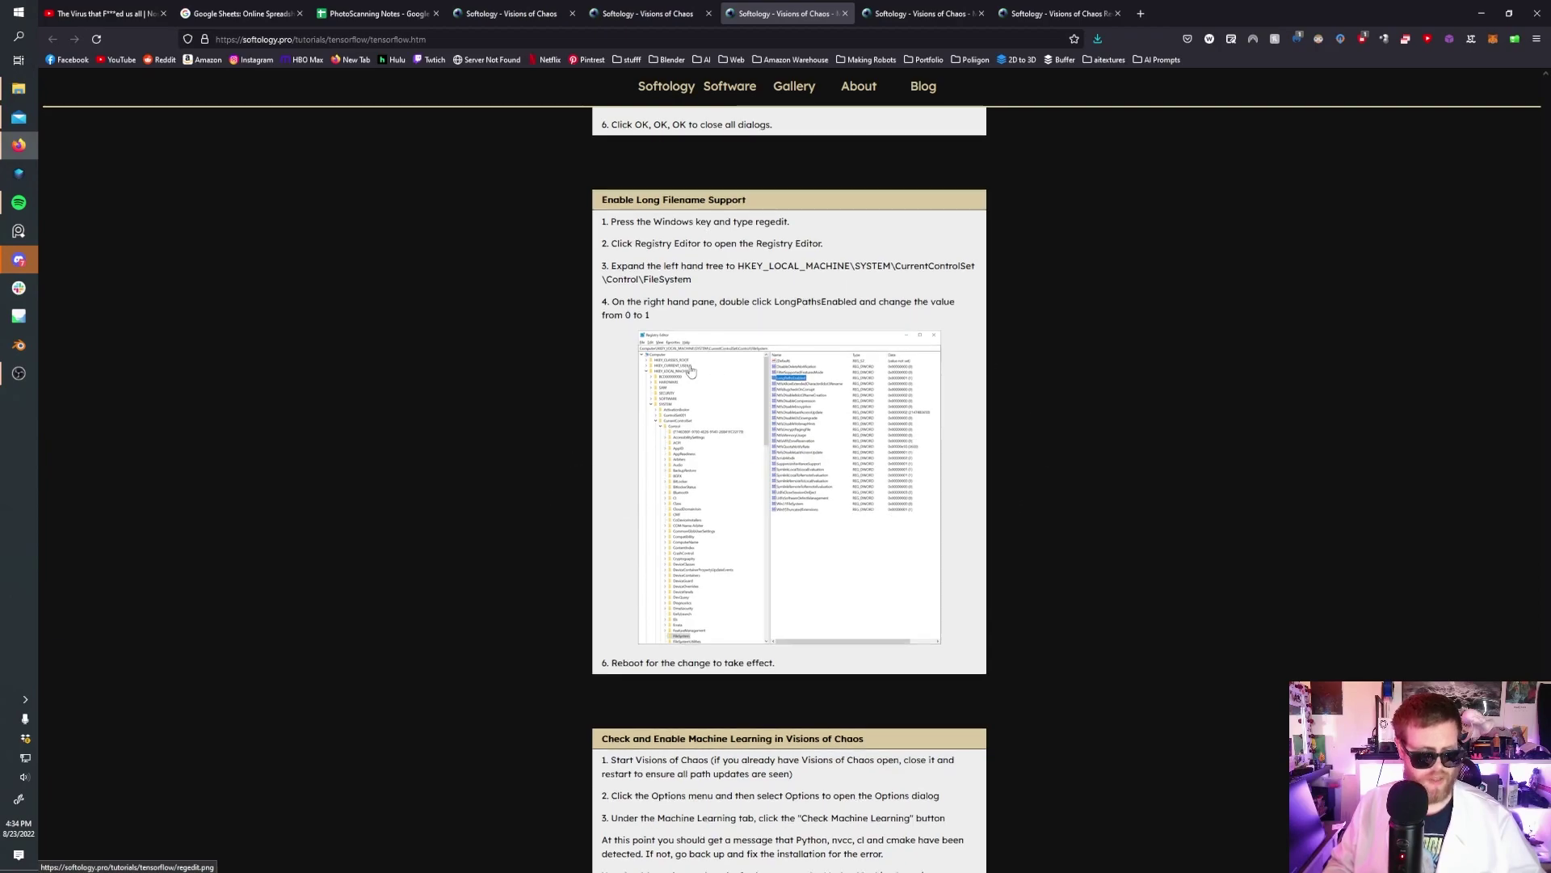
pyautogui.scroll(-2, 692, 370)
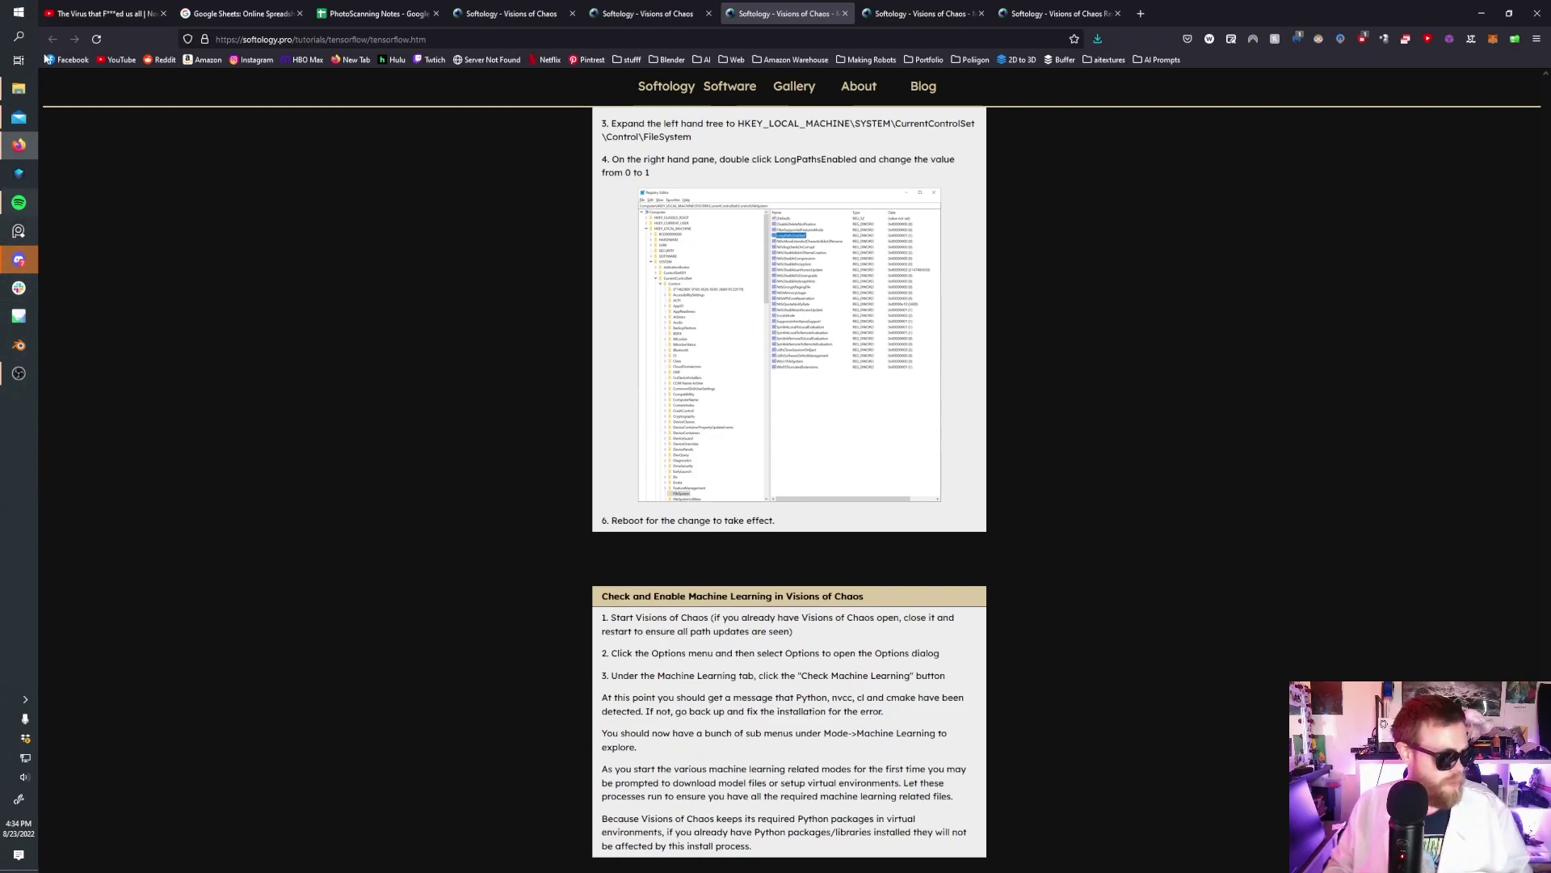
# Launch Visions of Chaos and view its list of mode categories
pyautogui.click(12, 37)
pyautogui.write('v')
pyautogui.click(89, 69)
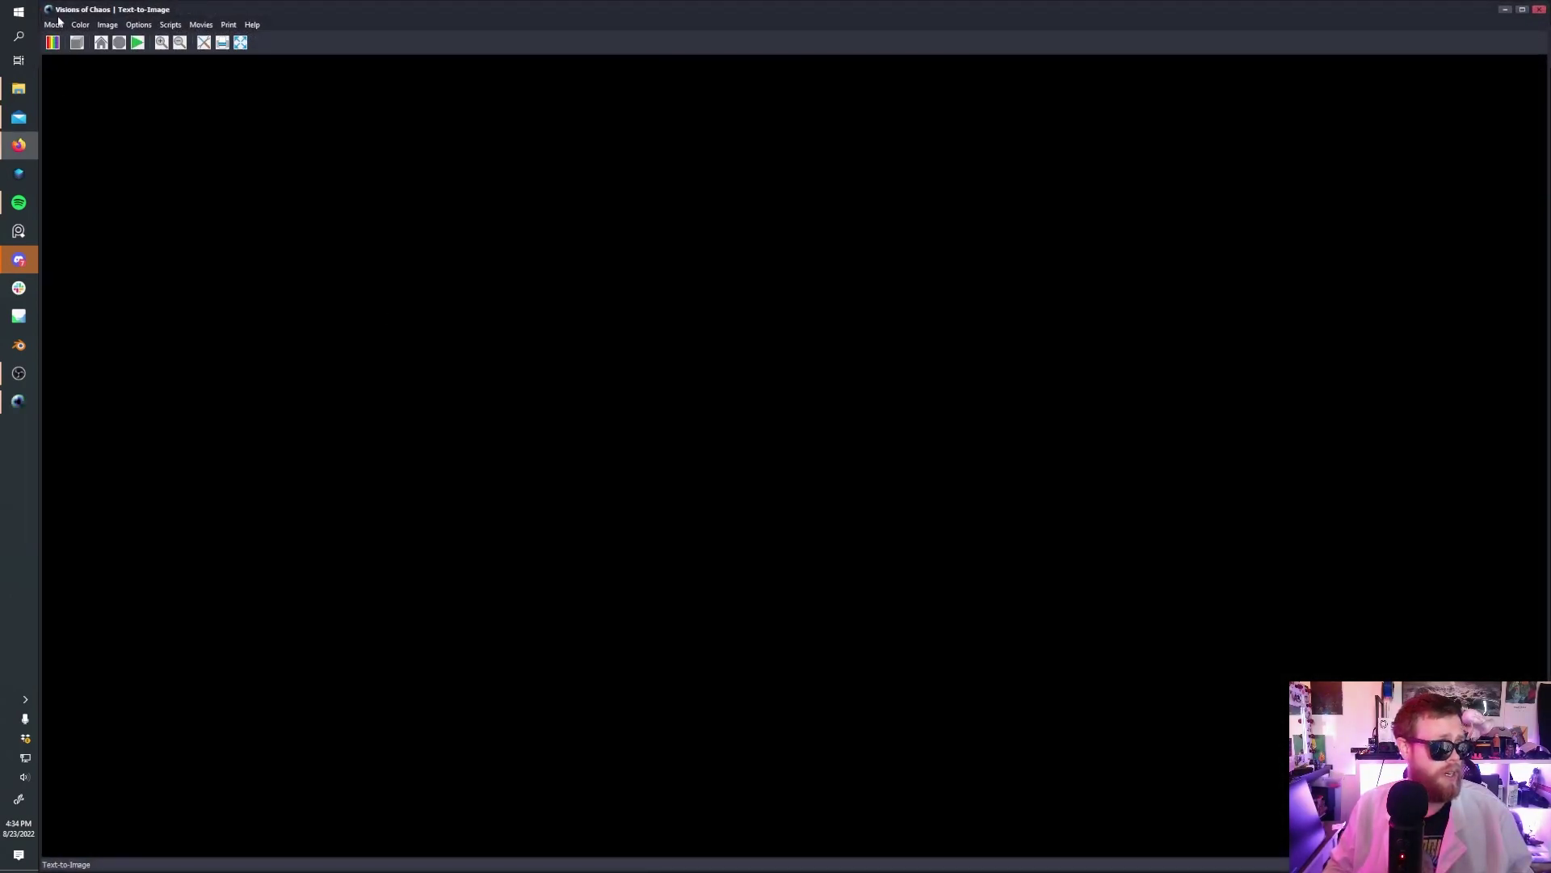
pyautogui.click(53, 25)
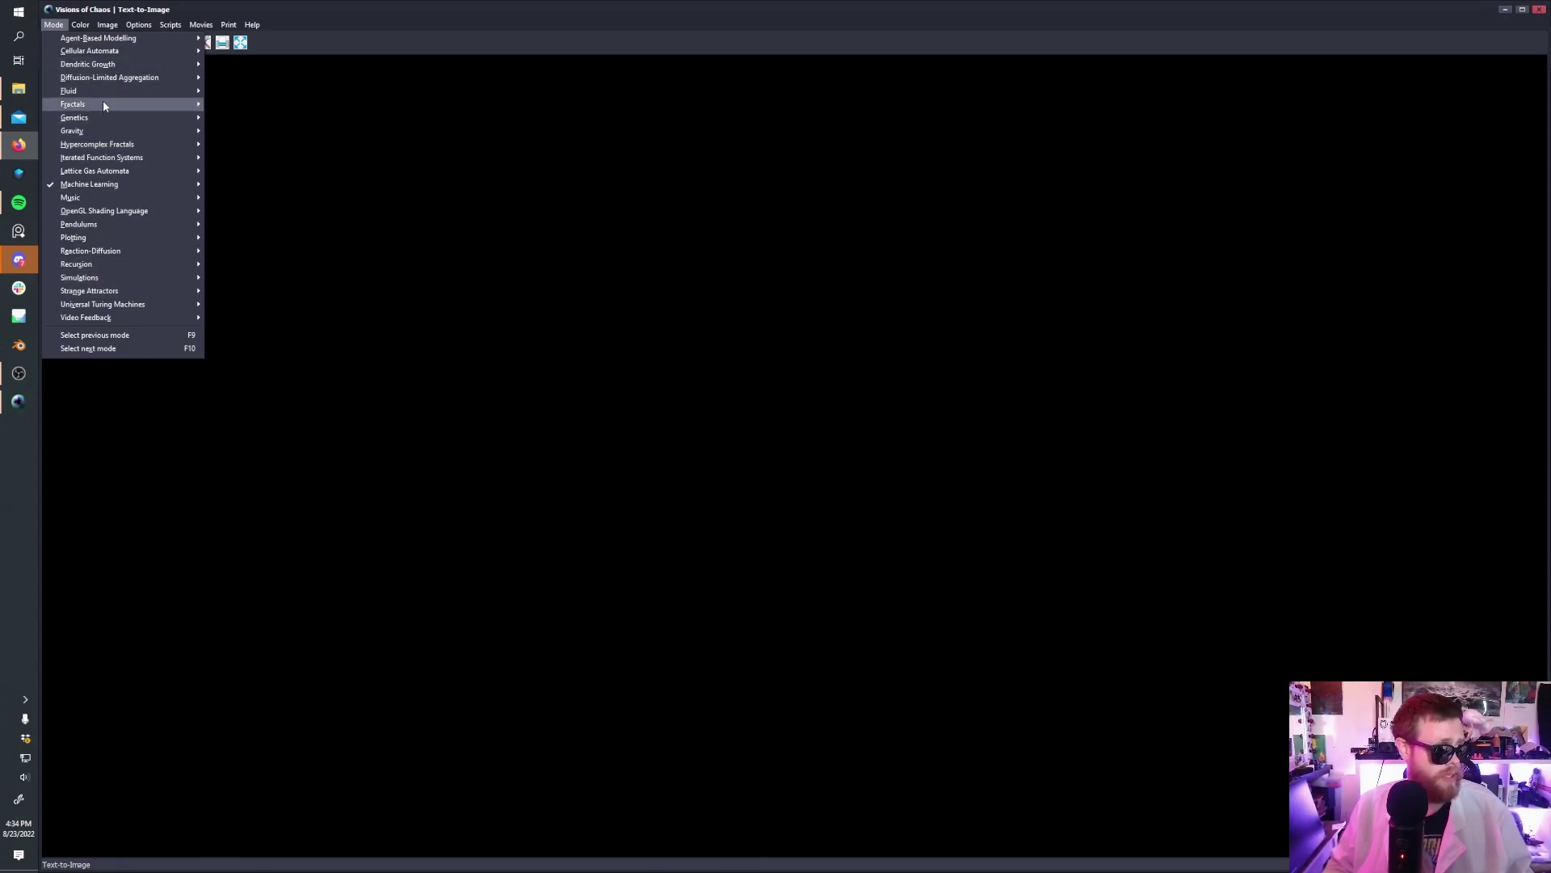
pyautogui.moveTo(95, 77)
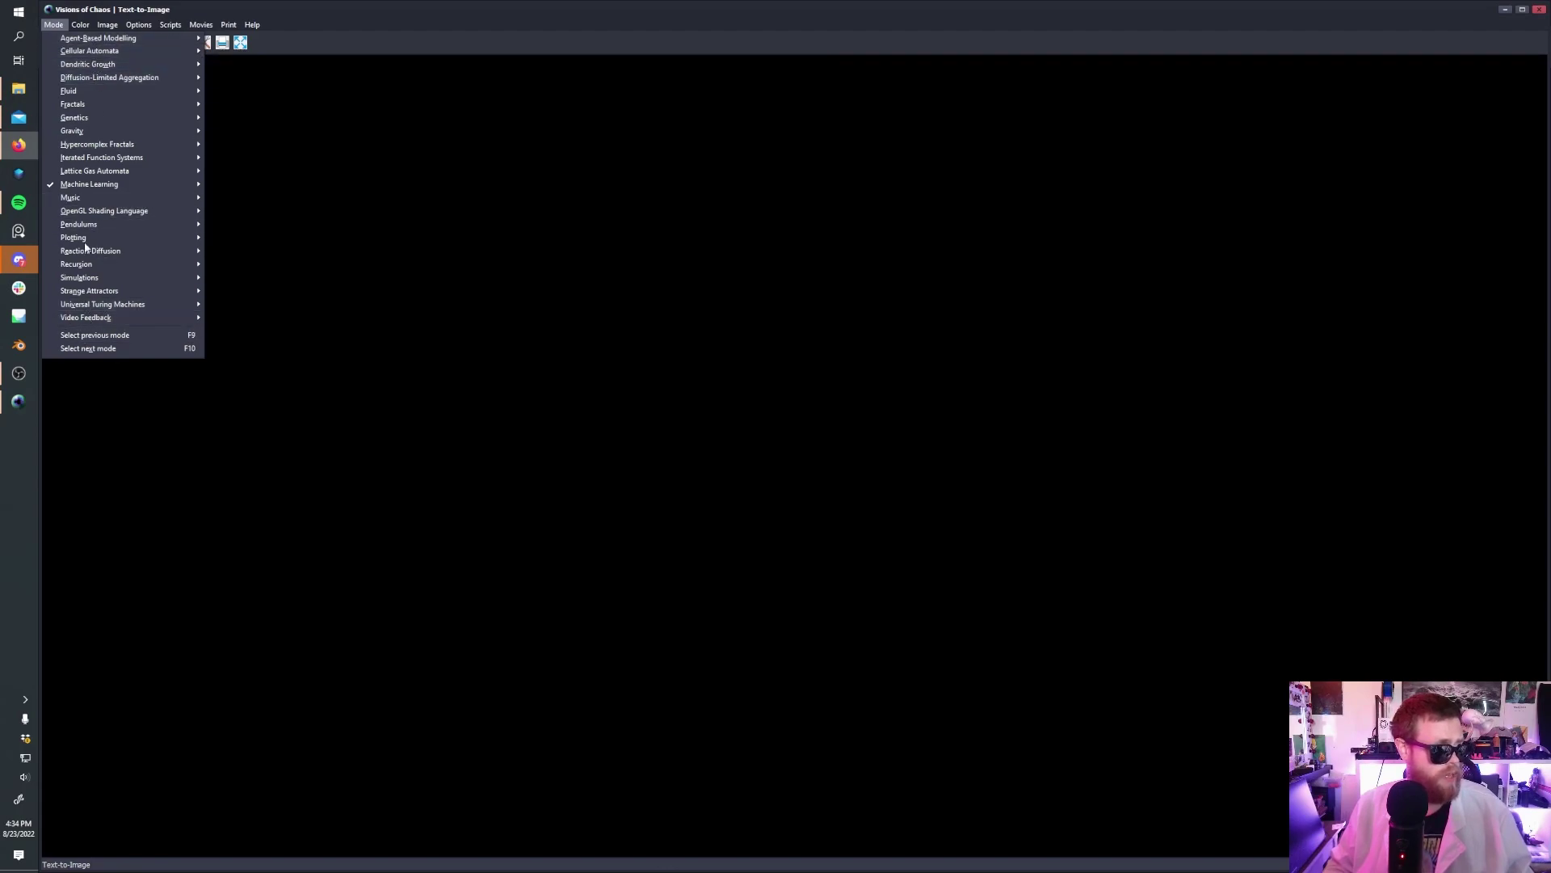
pyautogui.moveTo(86, 212)
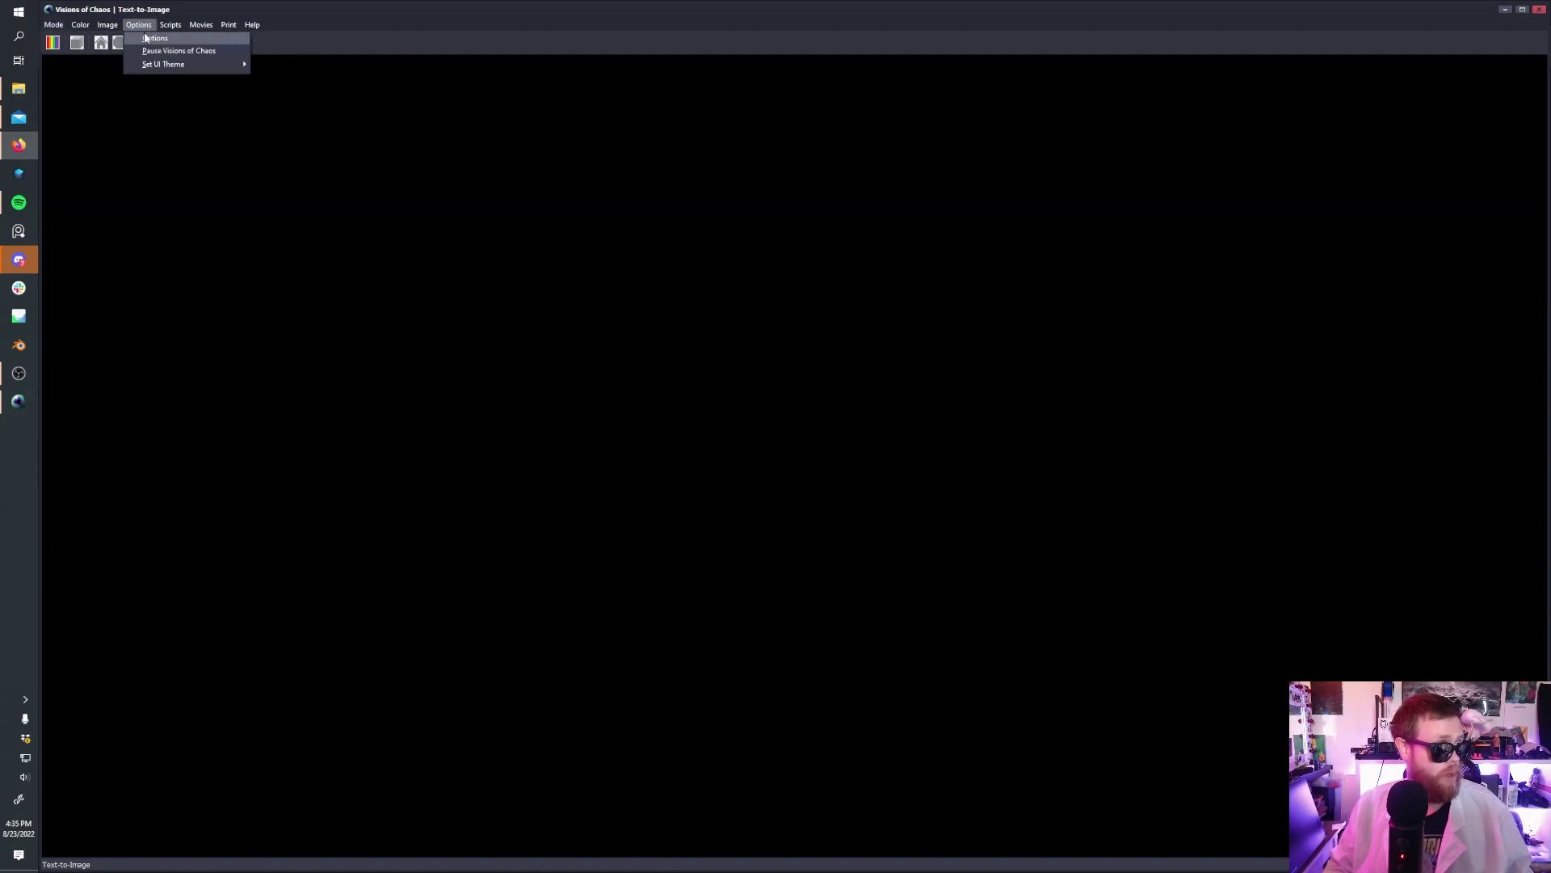
# Run Check Machine Learning from the Visions of Chaos options, dismiss the resulting message and run the check again
pyautogui.click(149, 39)
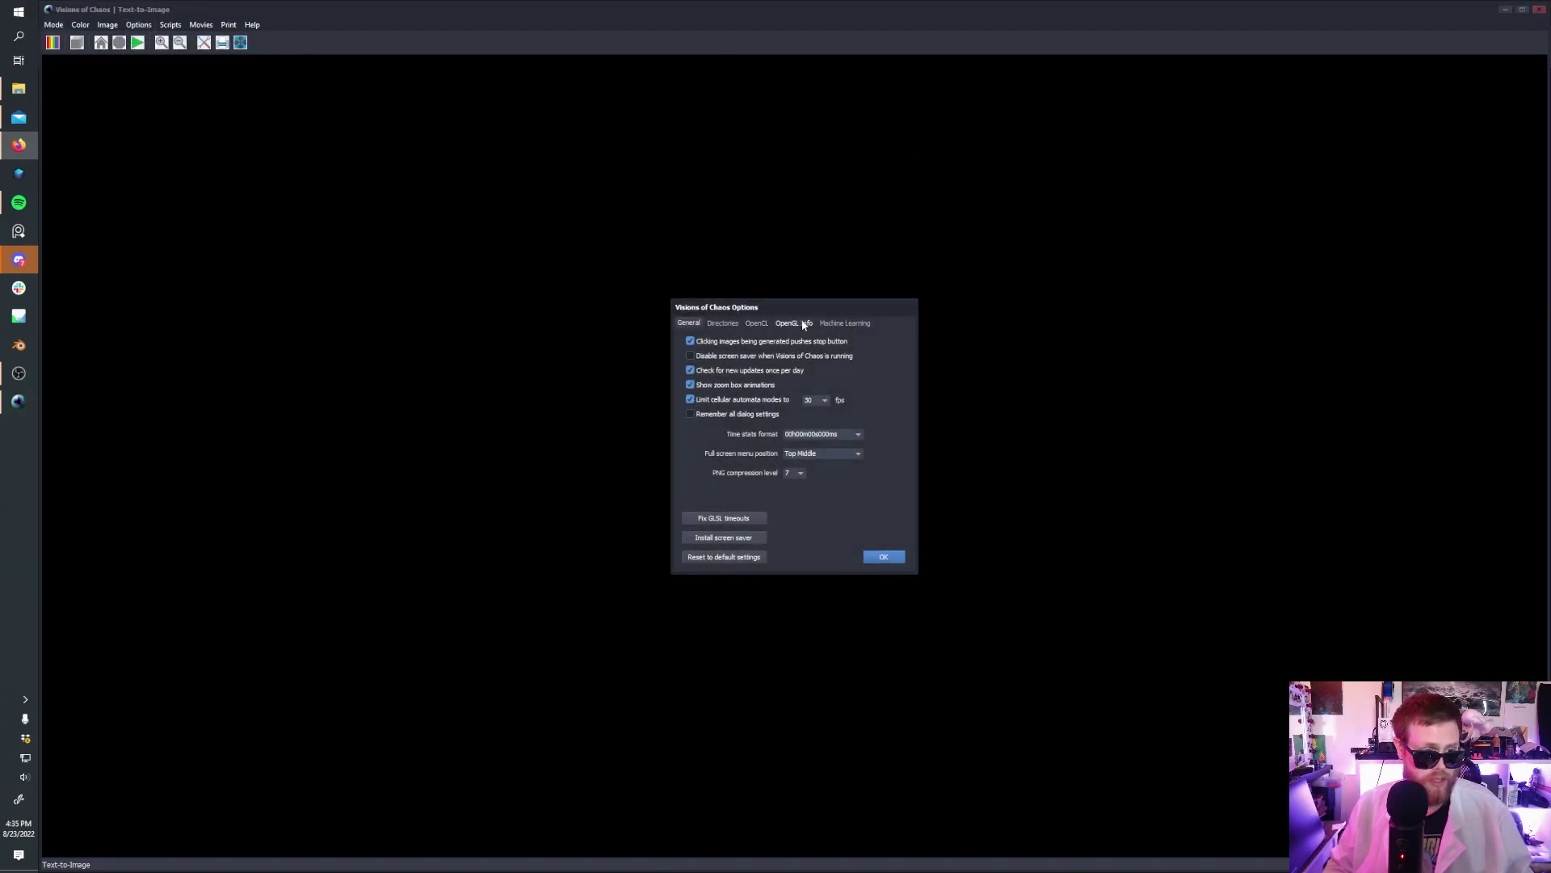
pyautogui.click(841, 323)
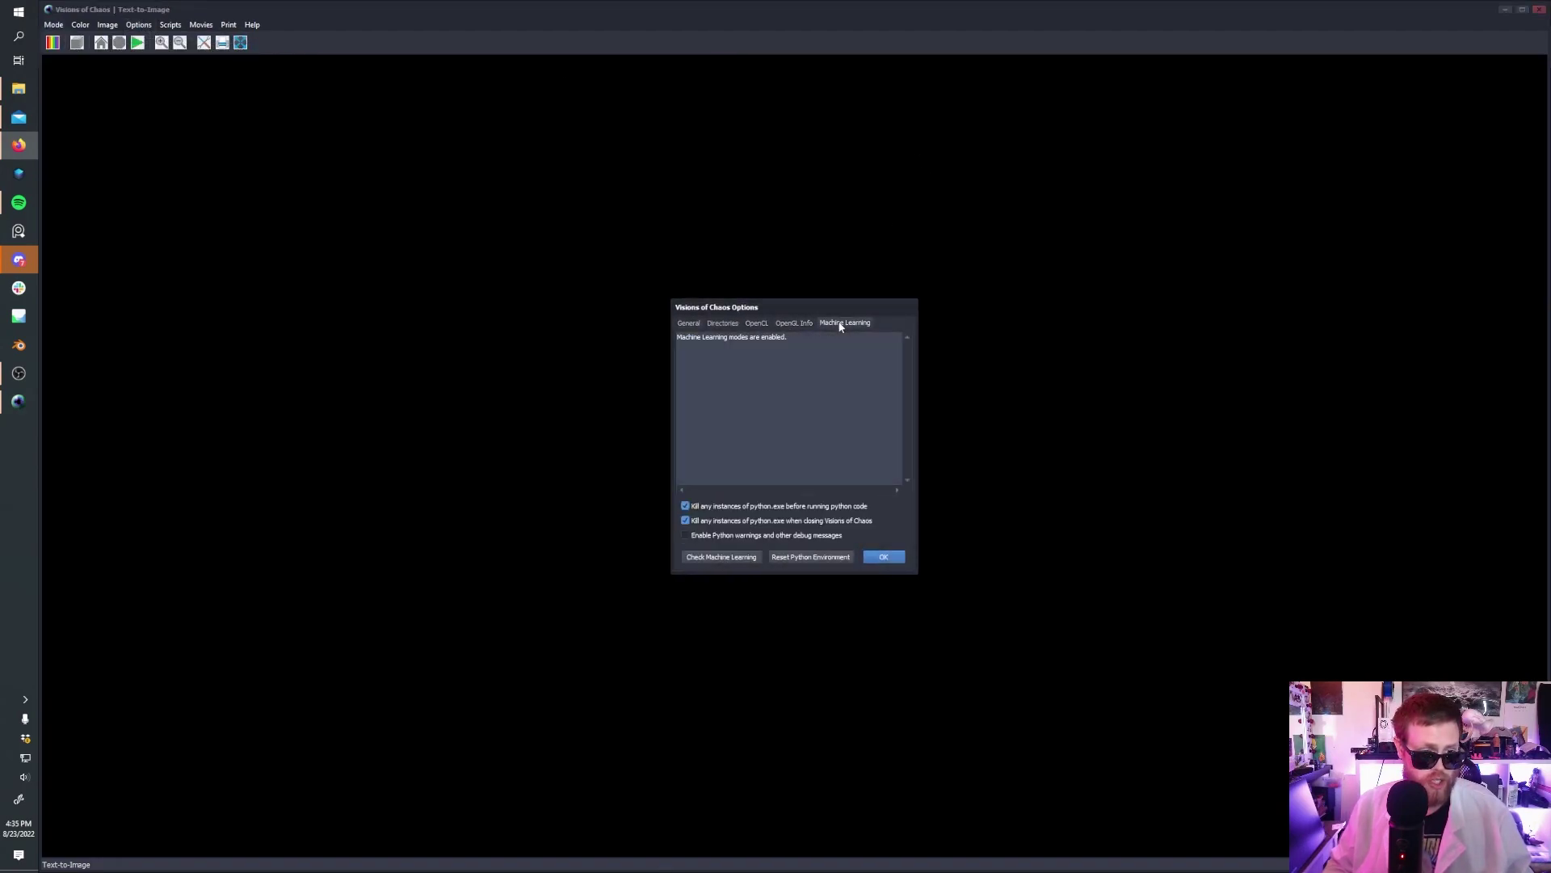
pyautogui.click(713, 561)
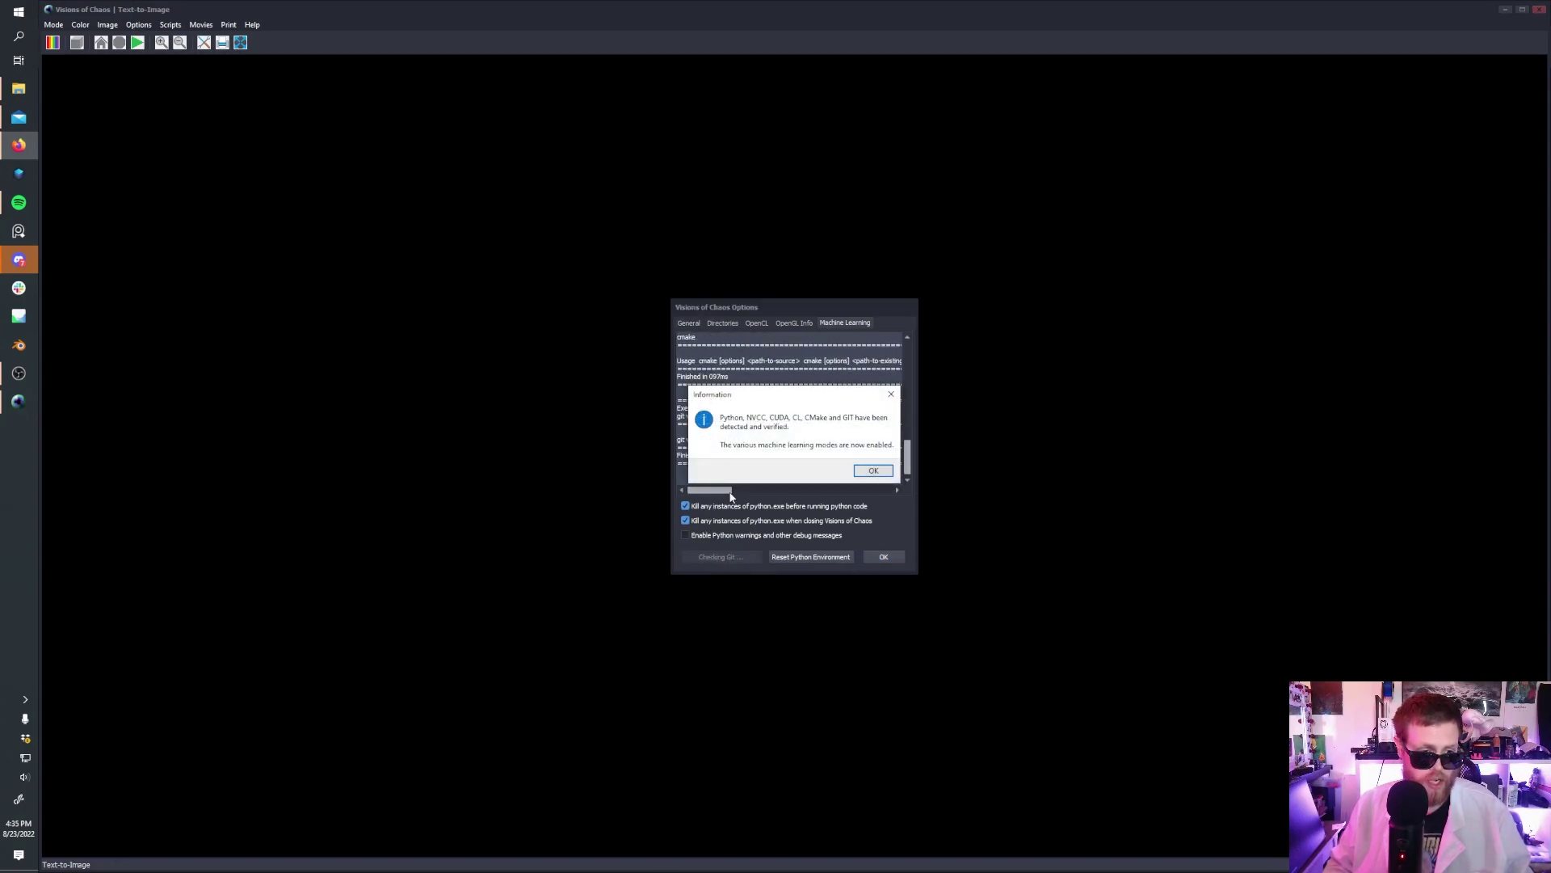
pyautogui.moveTo(789, 393); pyautogui.dragTo(796, 207)
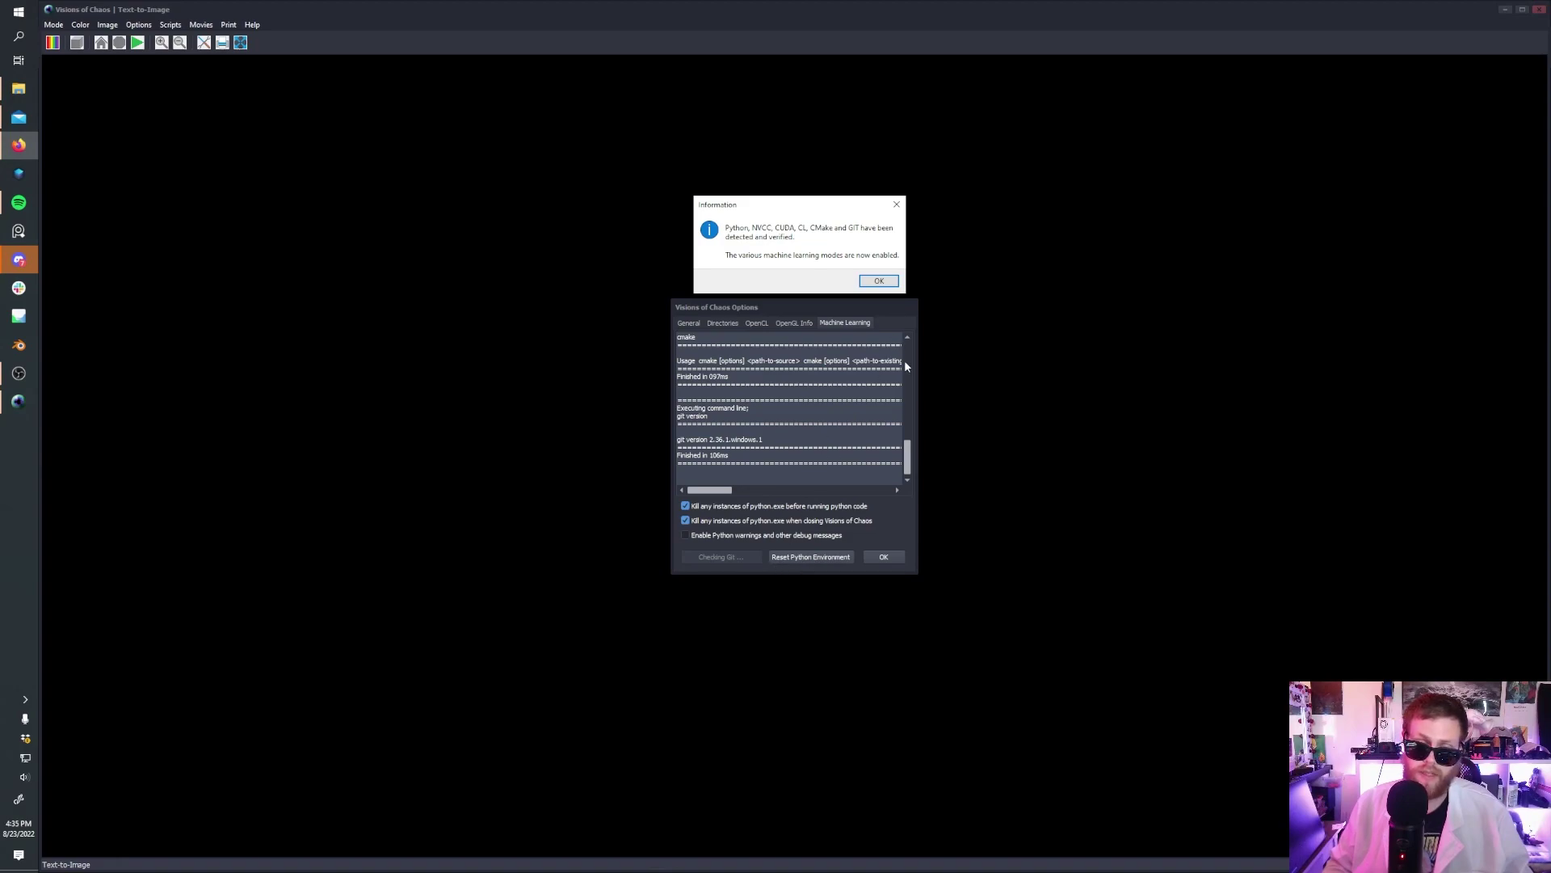
pyautogui.click(896, 205)
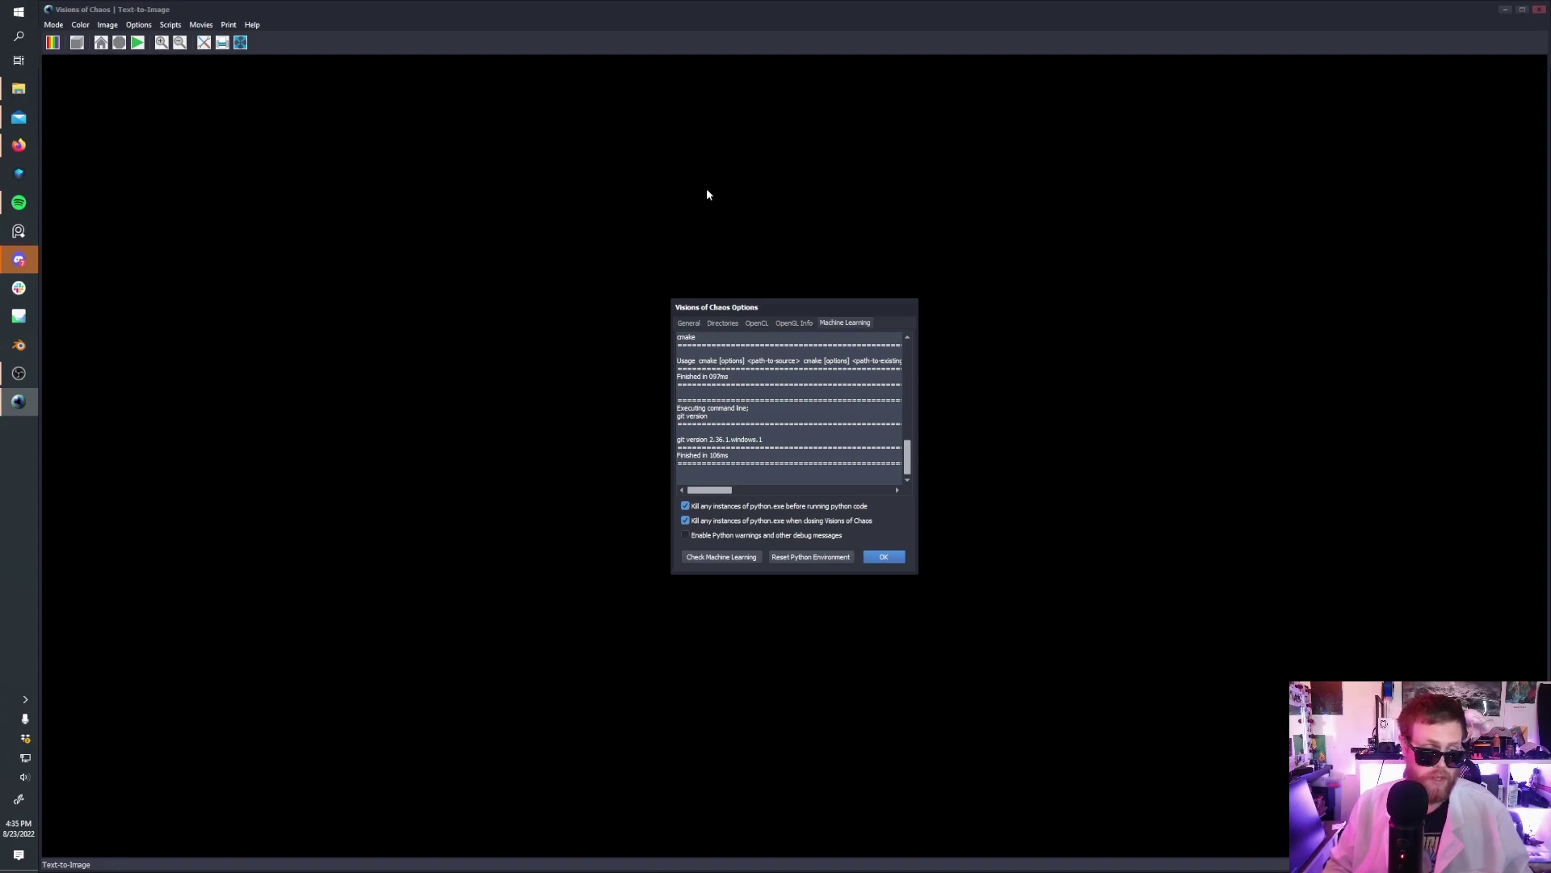
pyautogui.click(755, 558)
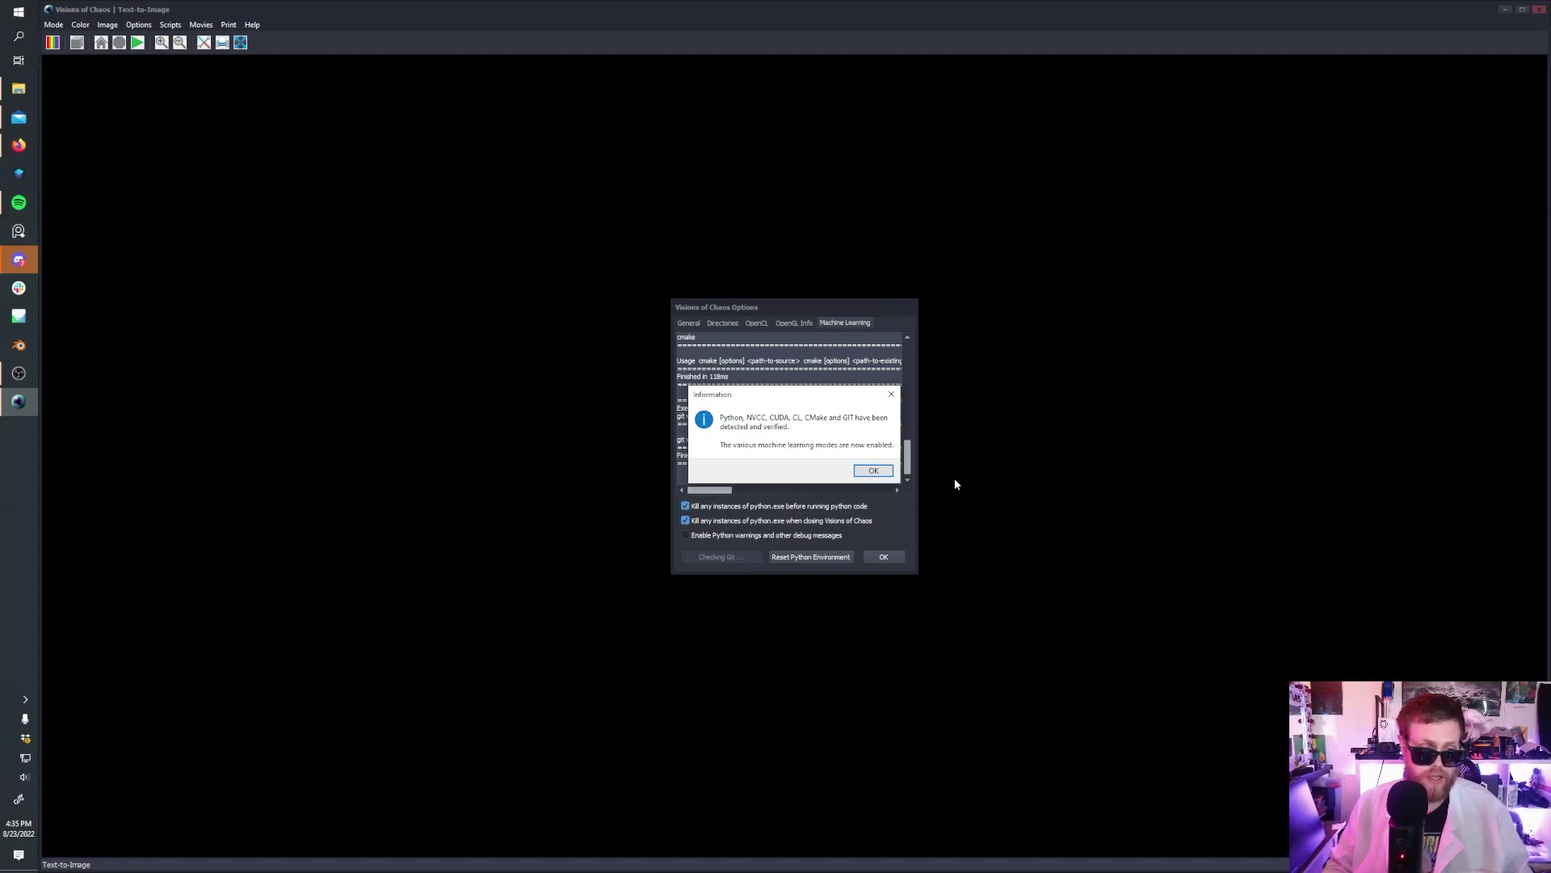
# Close the machine learning check message and the options, and open the Text-to-Image mode under Machine Learning's Image Generation category
pyautogui.click(873, 470)
pyautogui.click(886, 557)
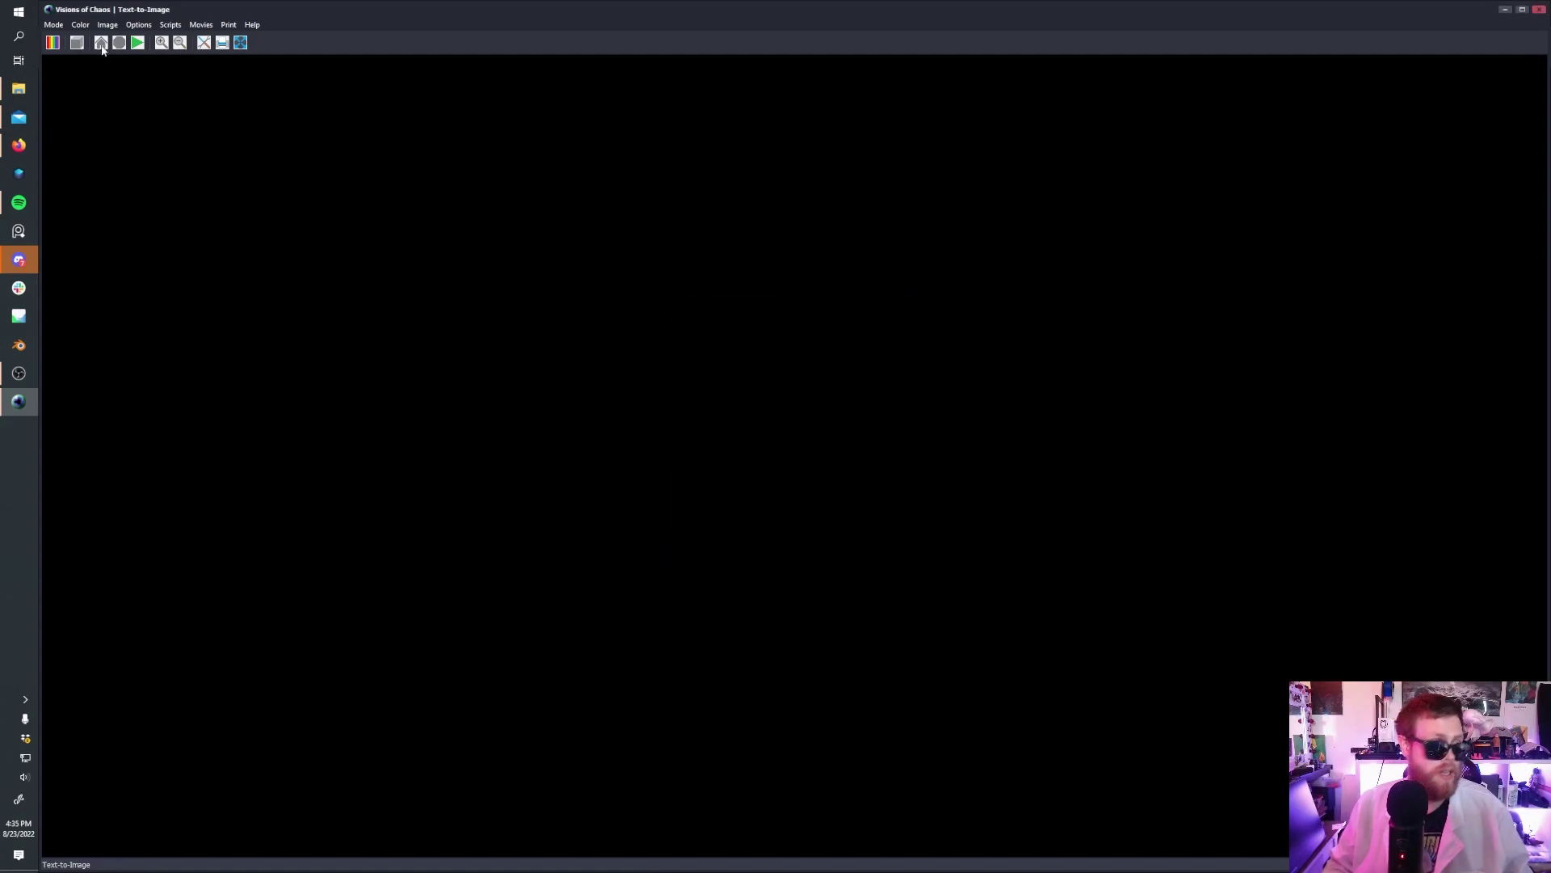
pyautogui.click(54, 24)
pyautogui.moveTo(96, 188)
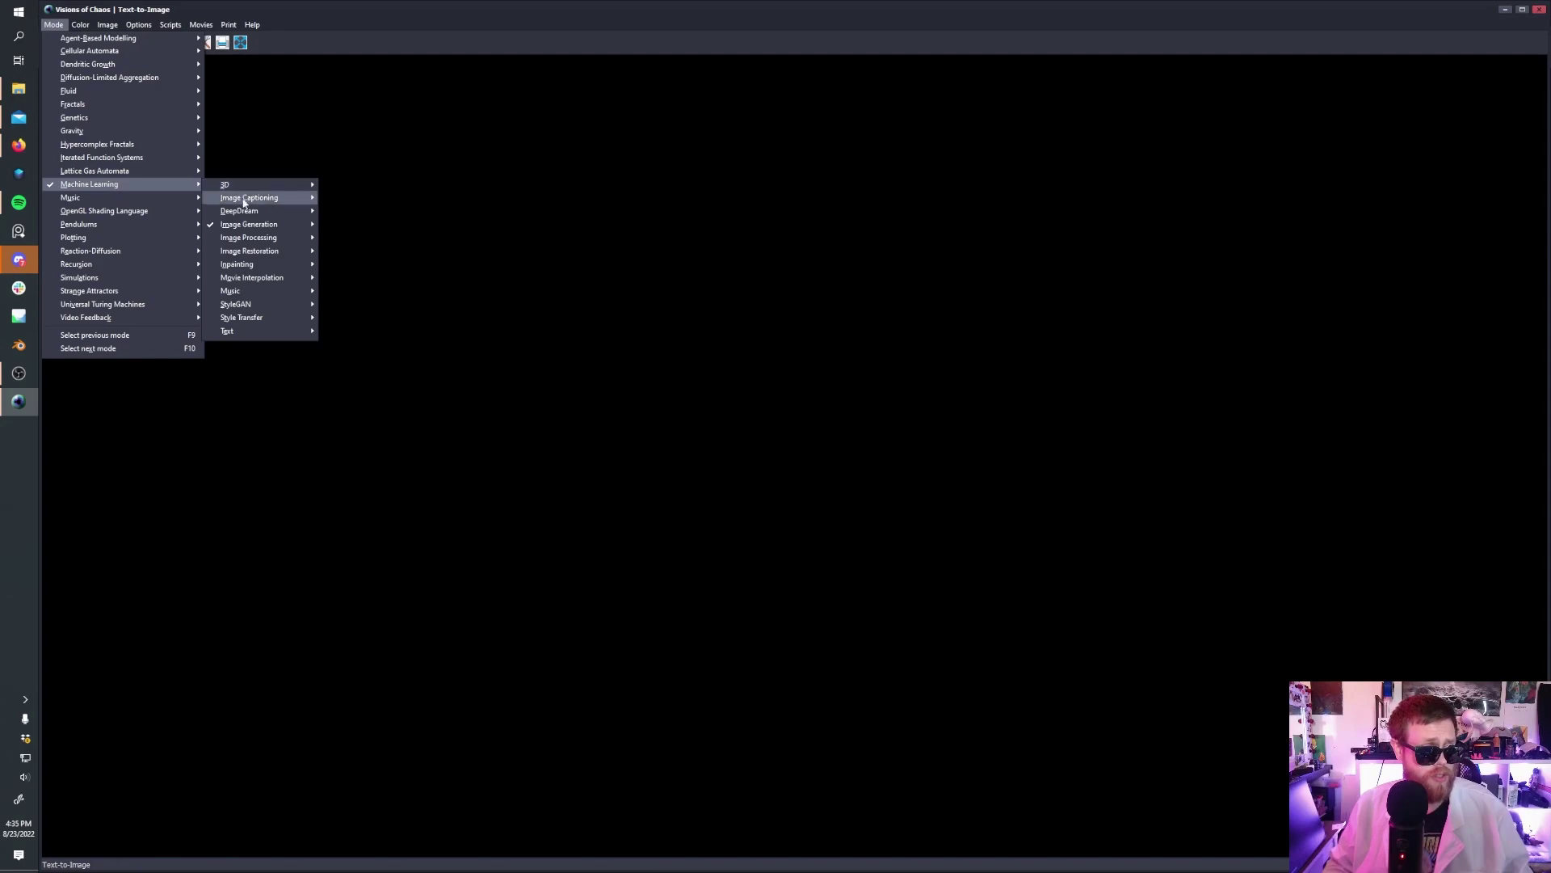
pyautogui.moveTo(258, 225)
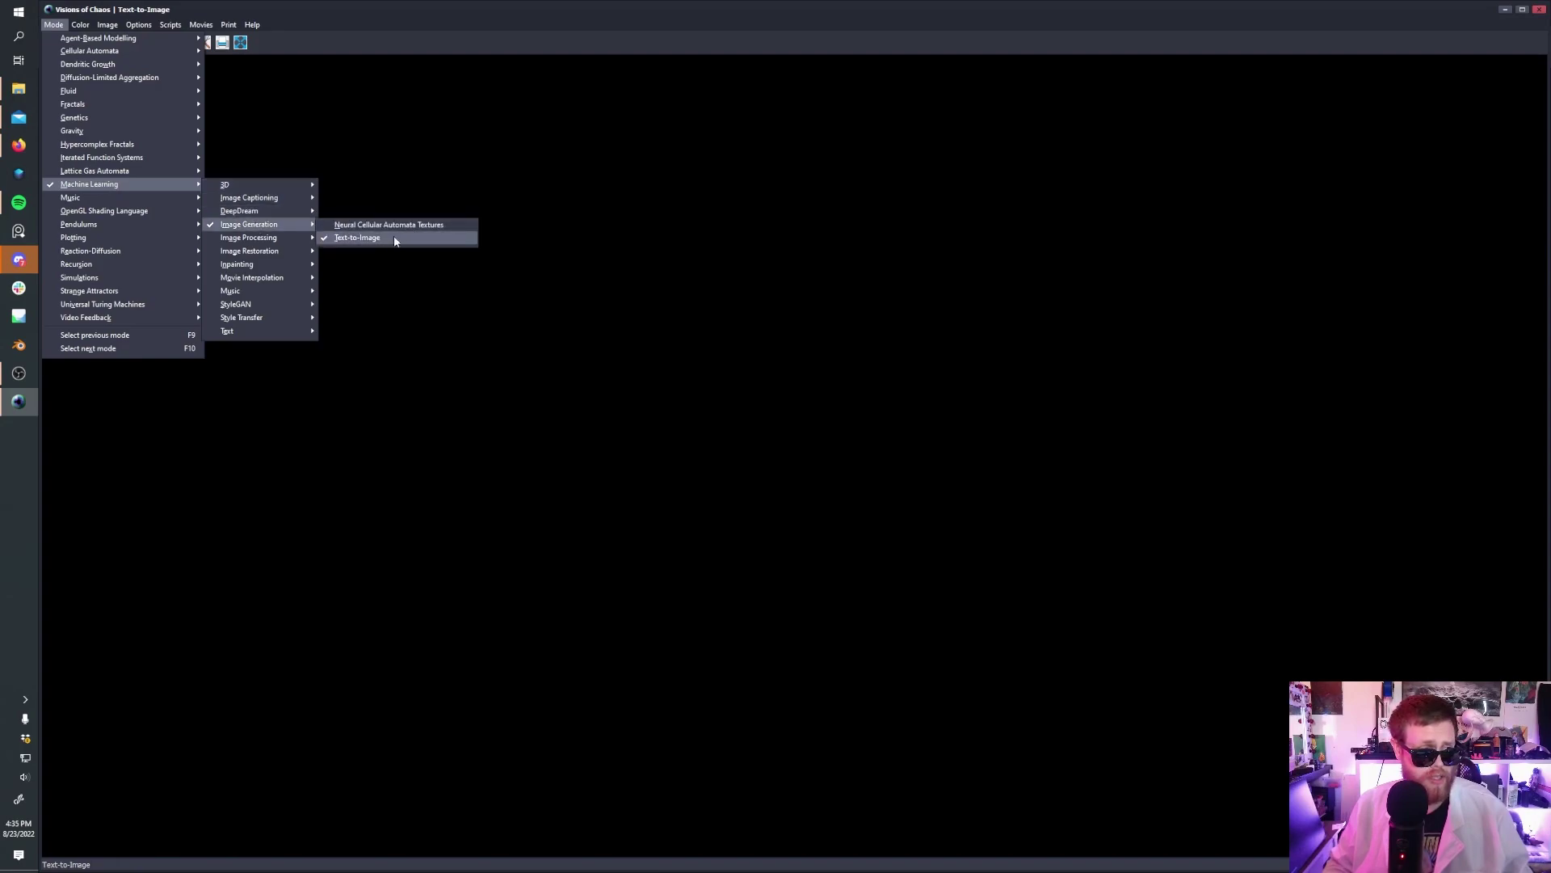
pyautogui.click(395, 237)
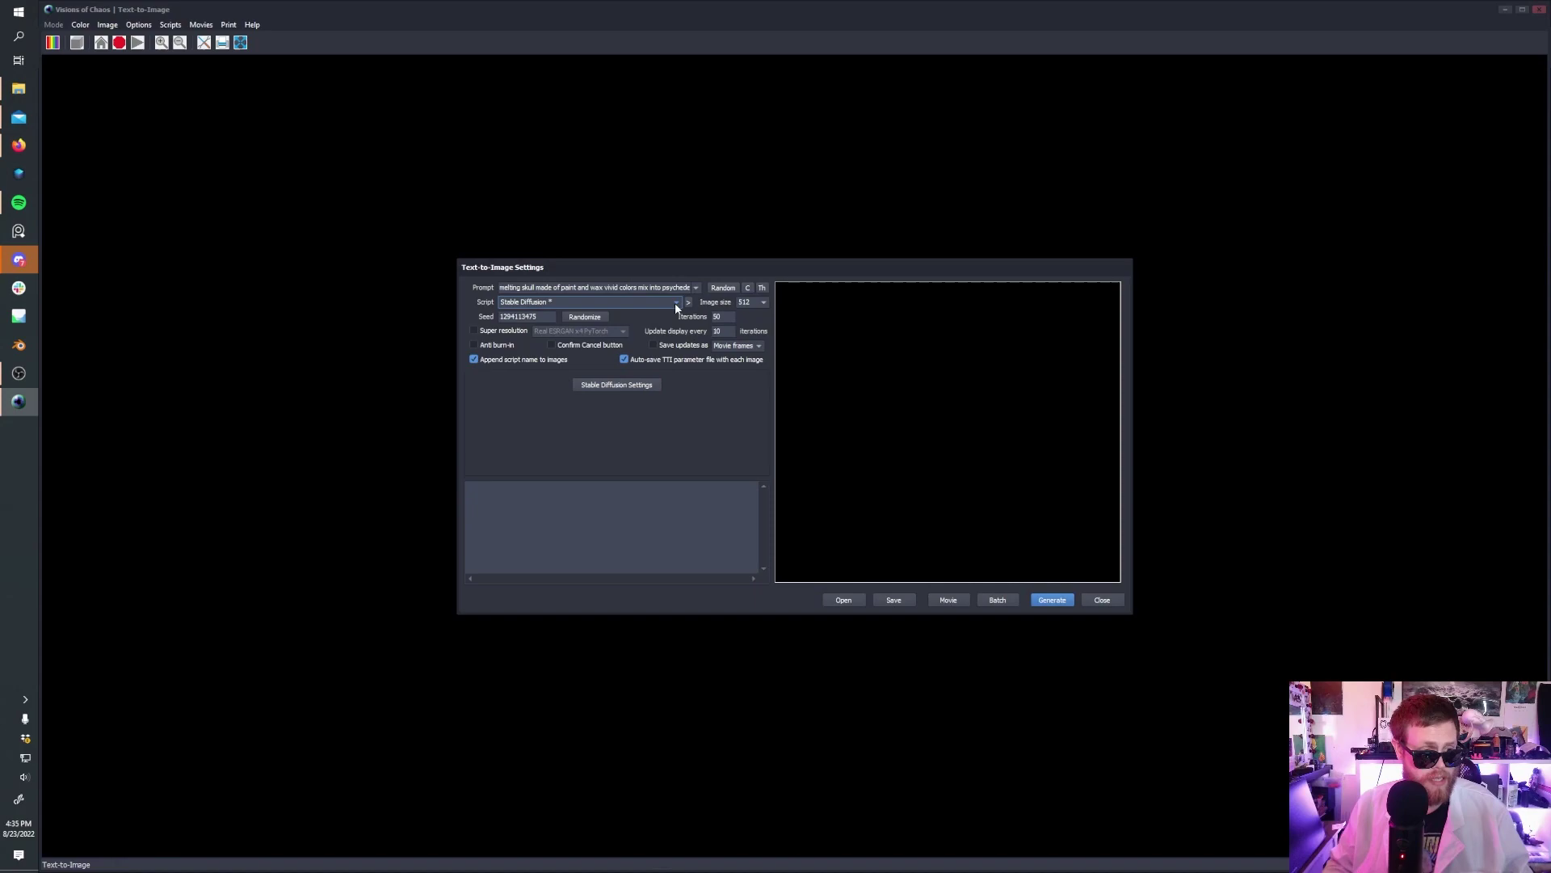
# Browse the available Text-to-Image scripts and keep Stable Diffusion as the chosen script
pyautogui.click(676, 302)
pyautogui.scroll(-3, 588, 230)
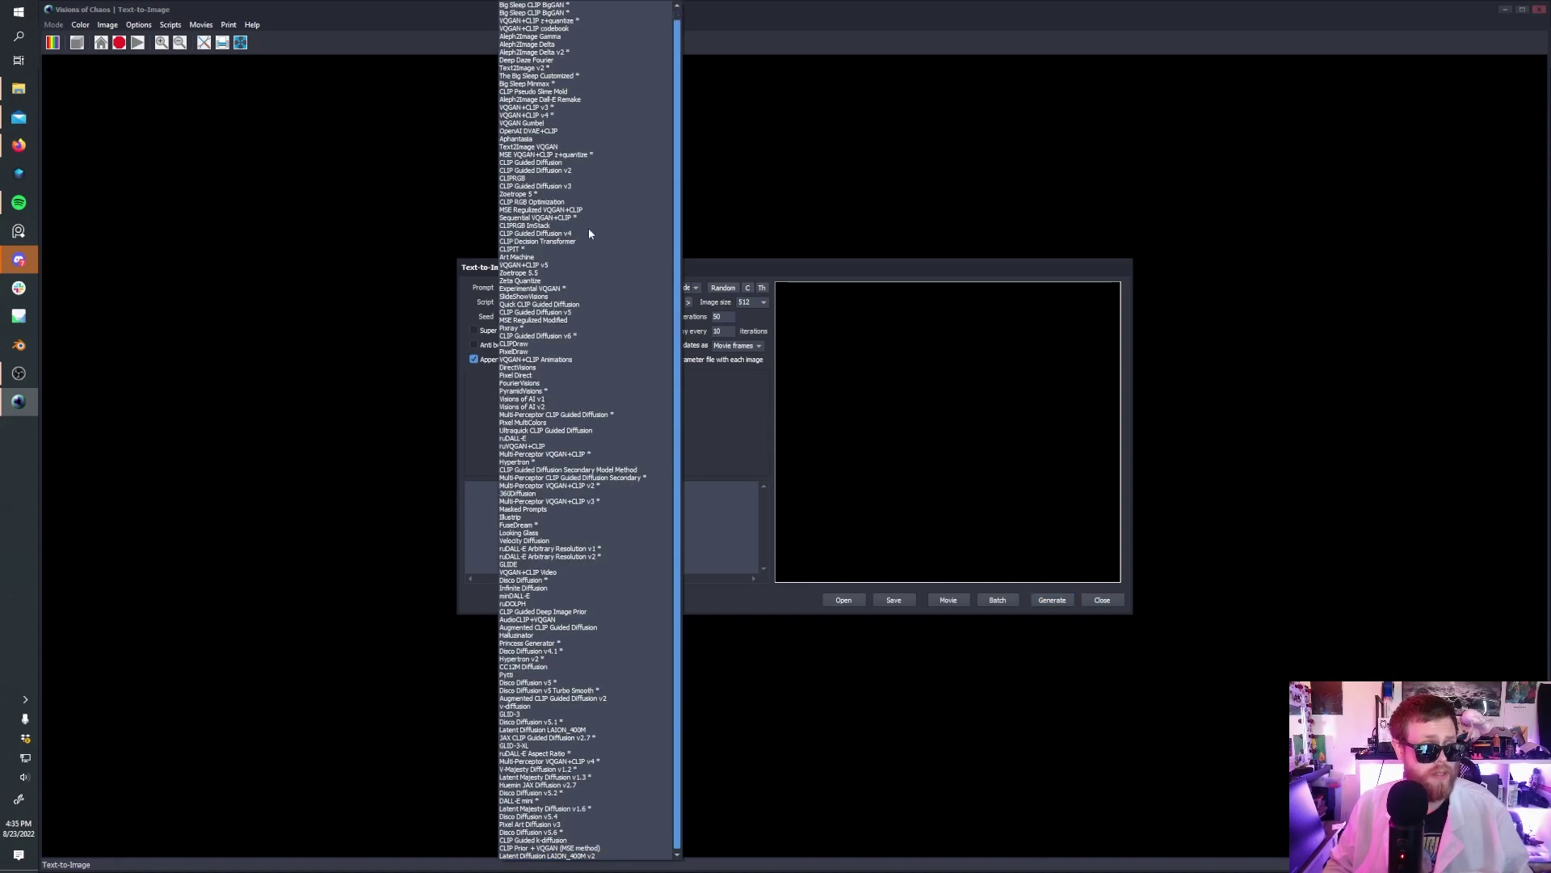
pyautogui.scroll(1, 574, 201)
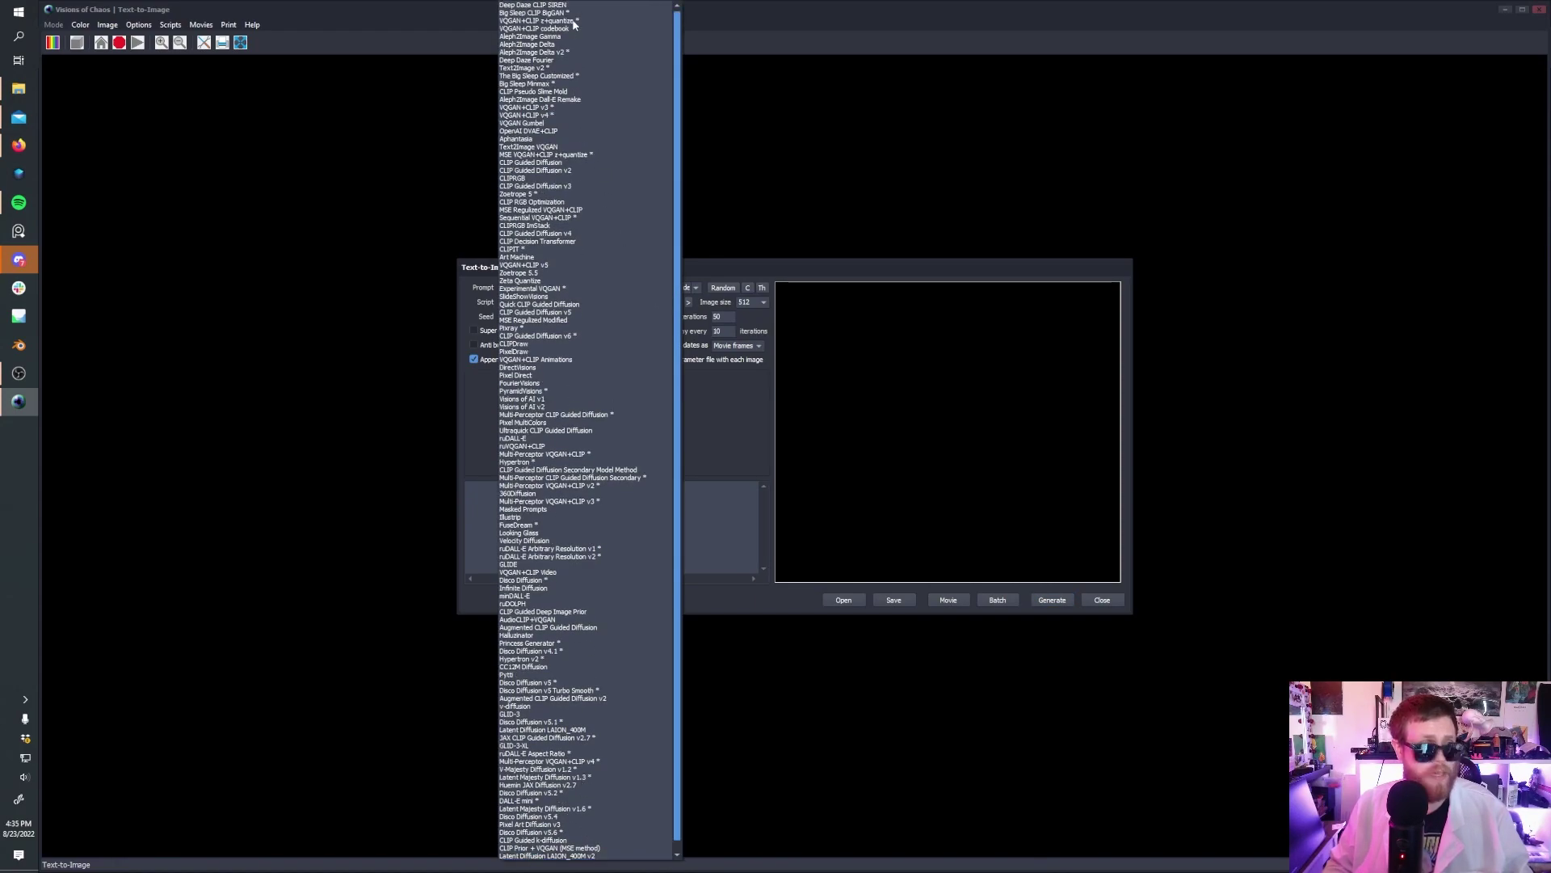
pyautogui.scroll(-1, 598, 485)
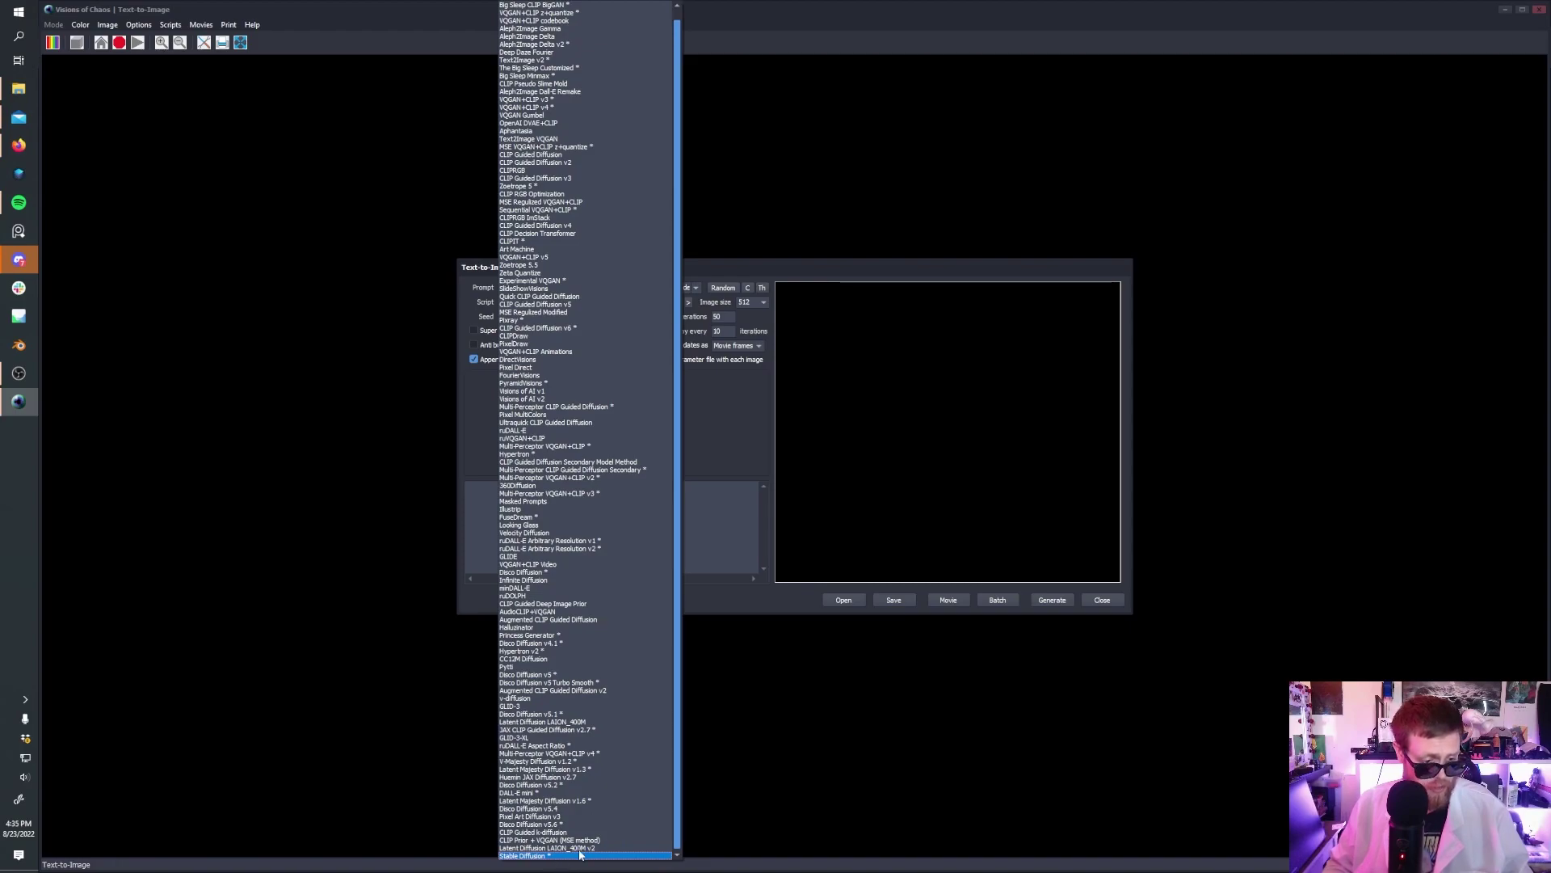
pyautogui.click(719, 522)
# In the Stable Diffusion settings, set the image count to 1, the grid columns to 1 and the scale to 22
pyautogui.click(600, 386)
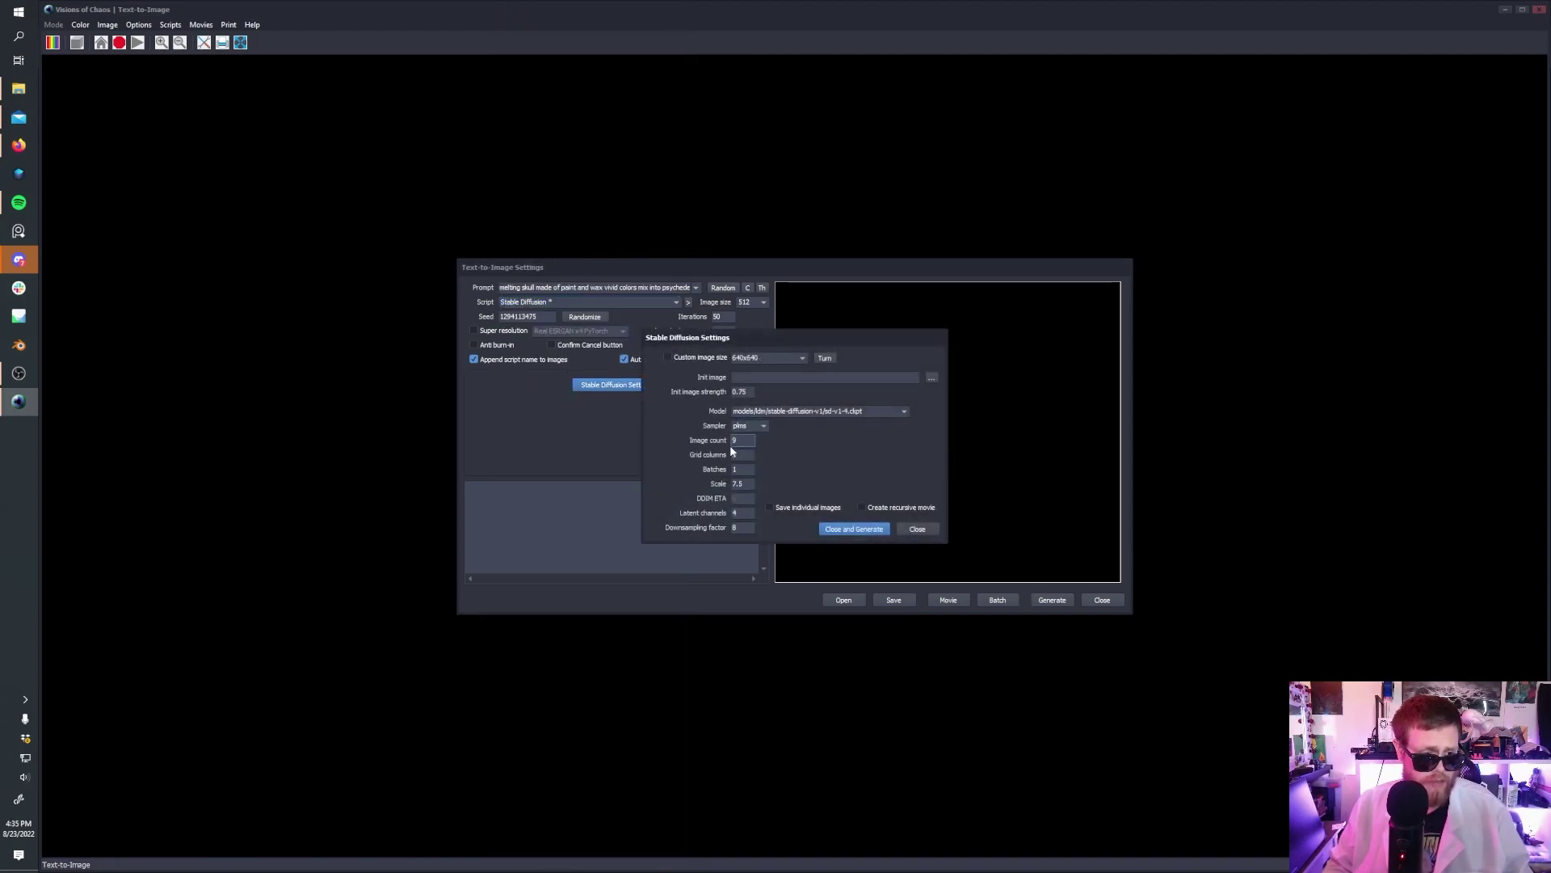
pyautogui.click(744, 440)
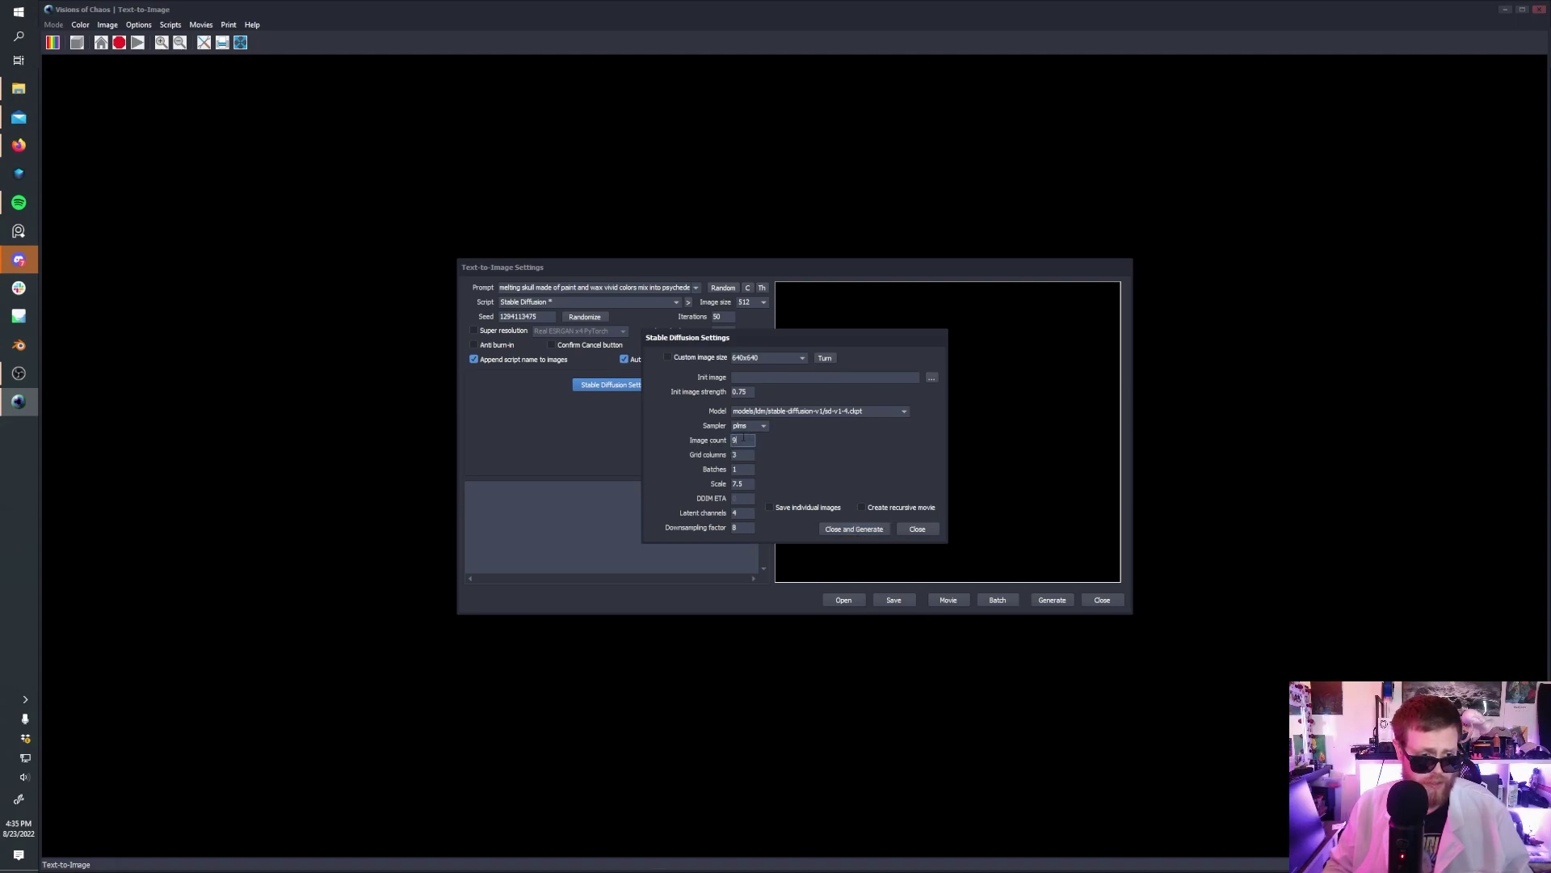
pyautogui.press('BackSpace')
pyautogui.write('1')
pyautogui.press('Tab')
pyautogui.write('1')
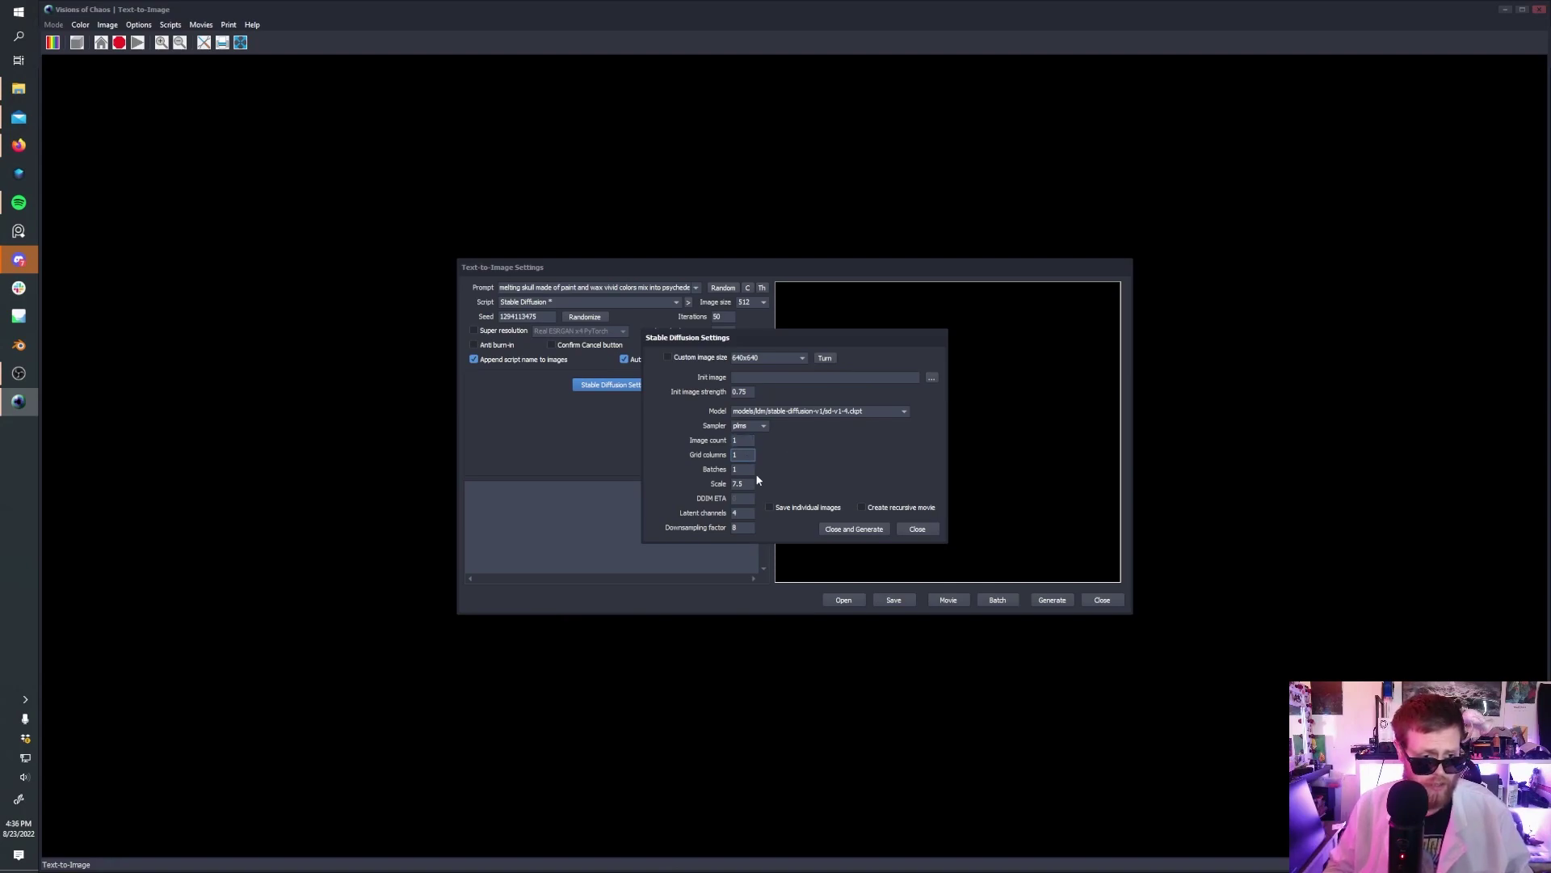
pyautogui.doubleClick(738, 484)
pyautogui.write('22')
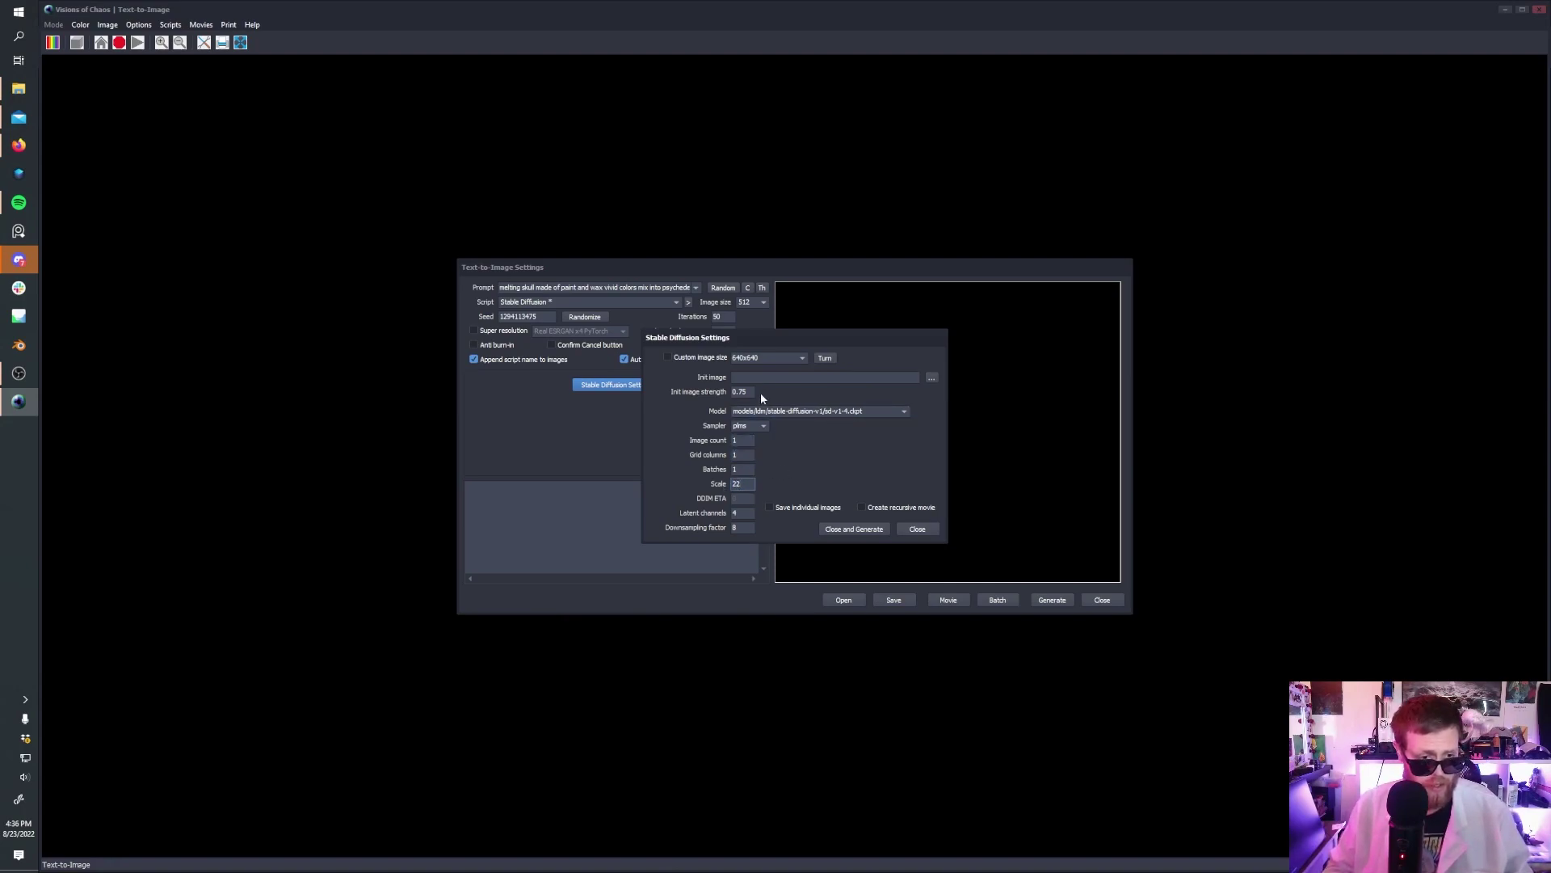
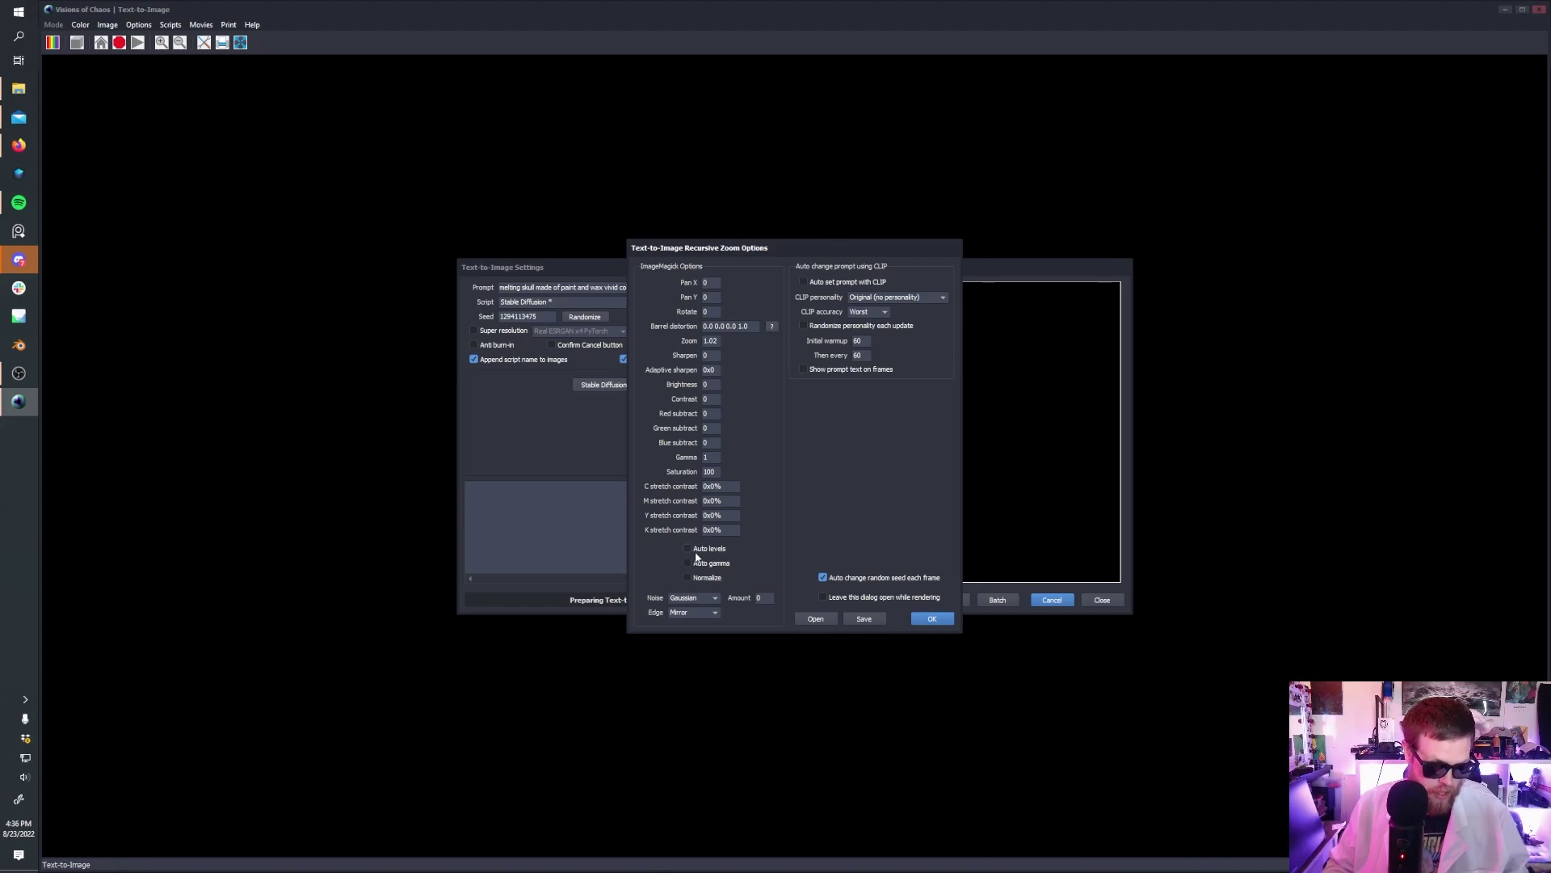
# Enable Auto levels, Auto gamma and Normalize in the recursive zoom options, with saturation 90 and zoom 1.01
pyautogui.click(697, 550)
pyautogui.click(697, 563)
pyautogui.click(699, 577)
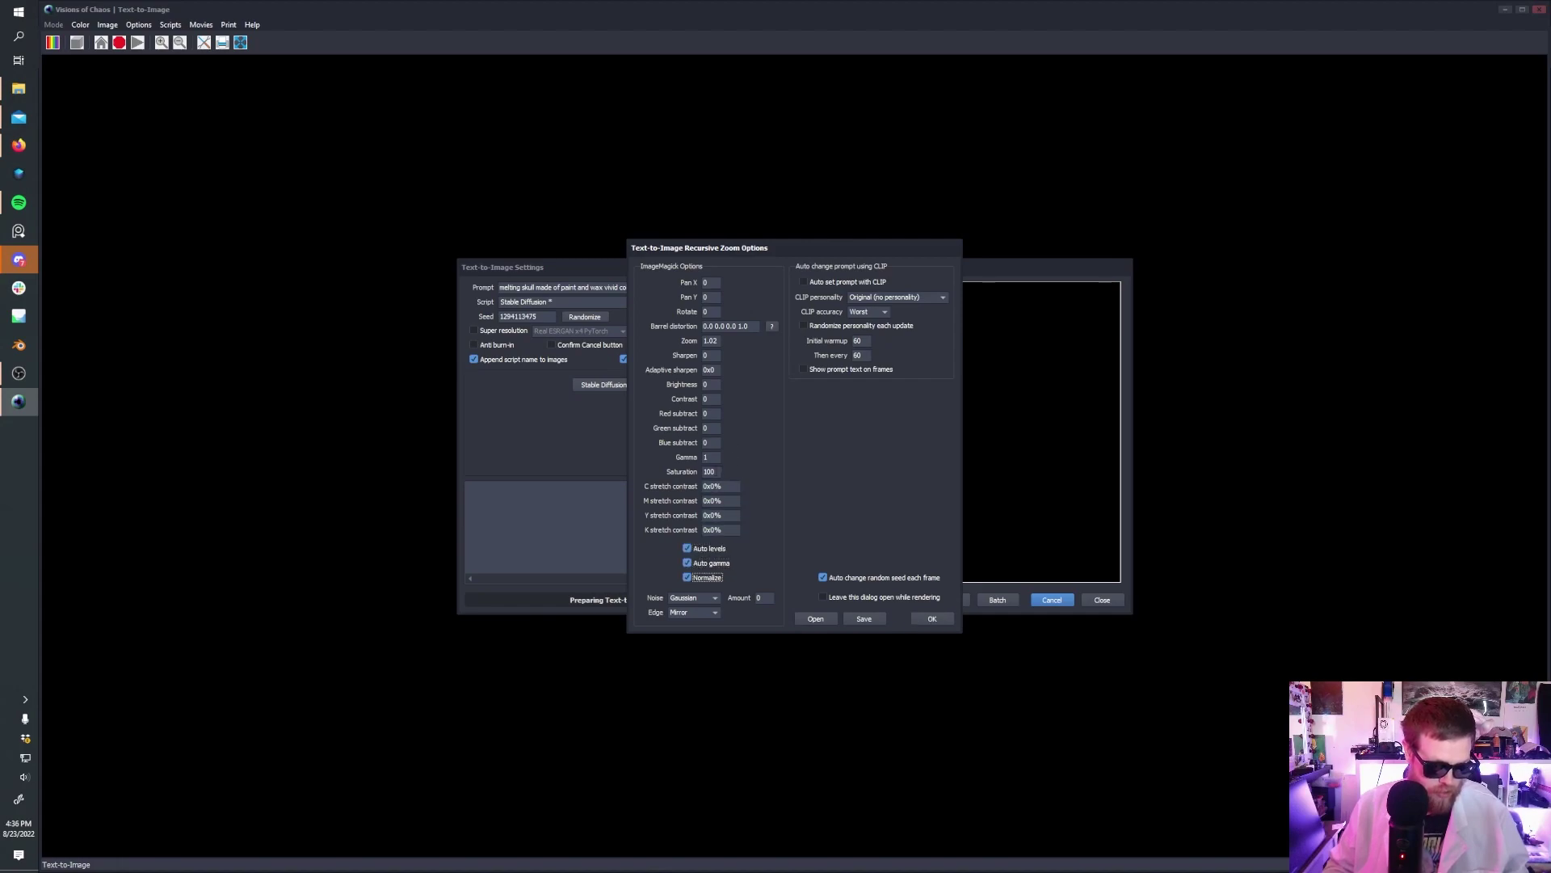
pyautogui.doubleClick(709, 471)
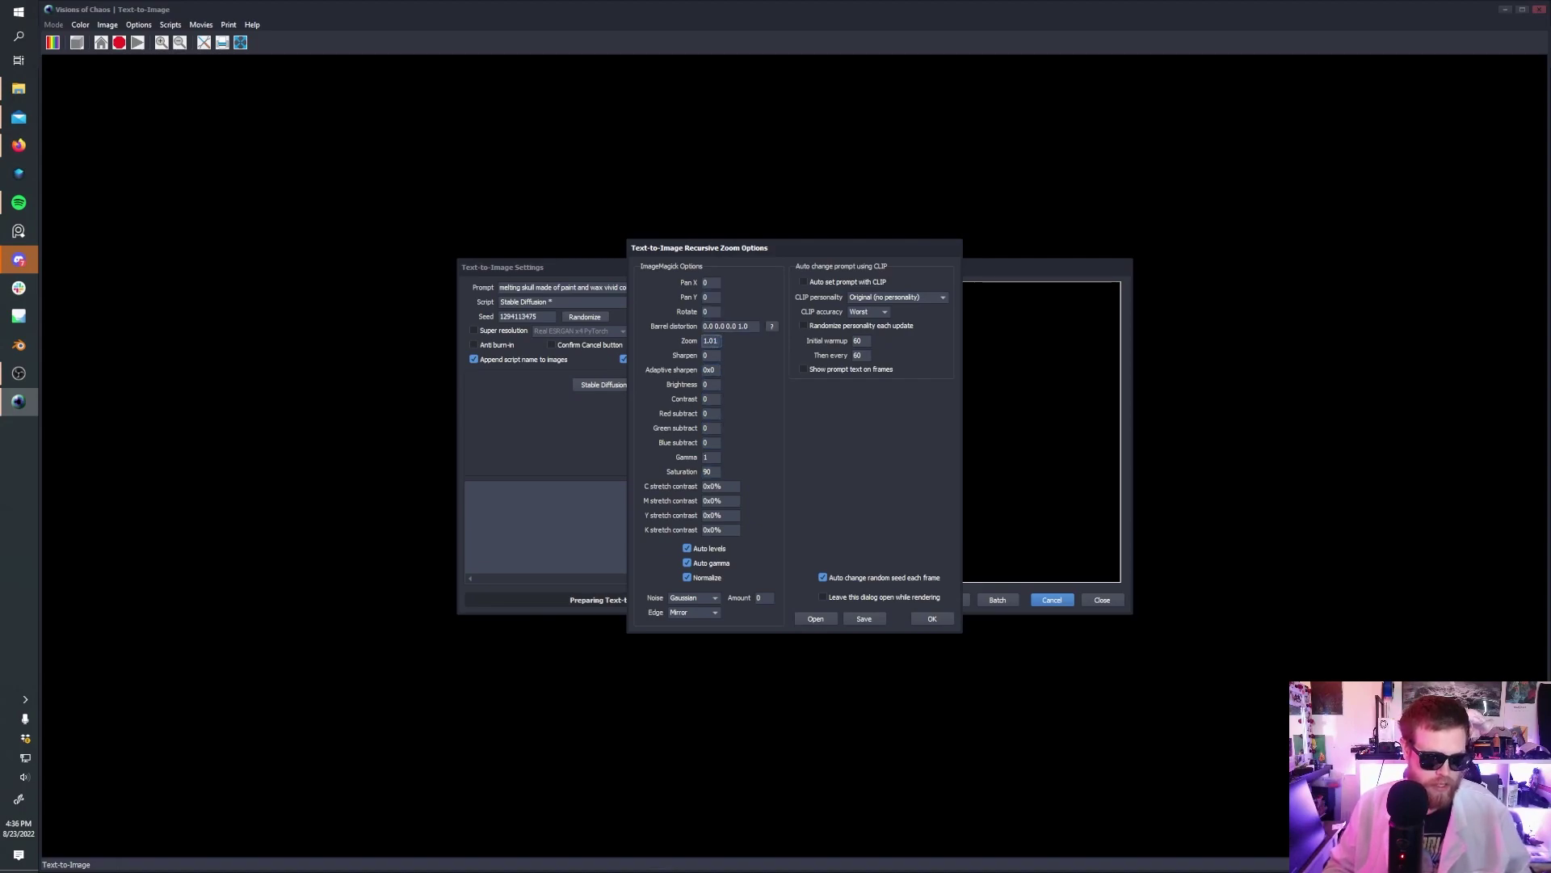
pyautogui.click(719, 341)
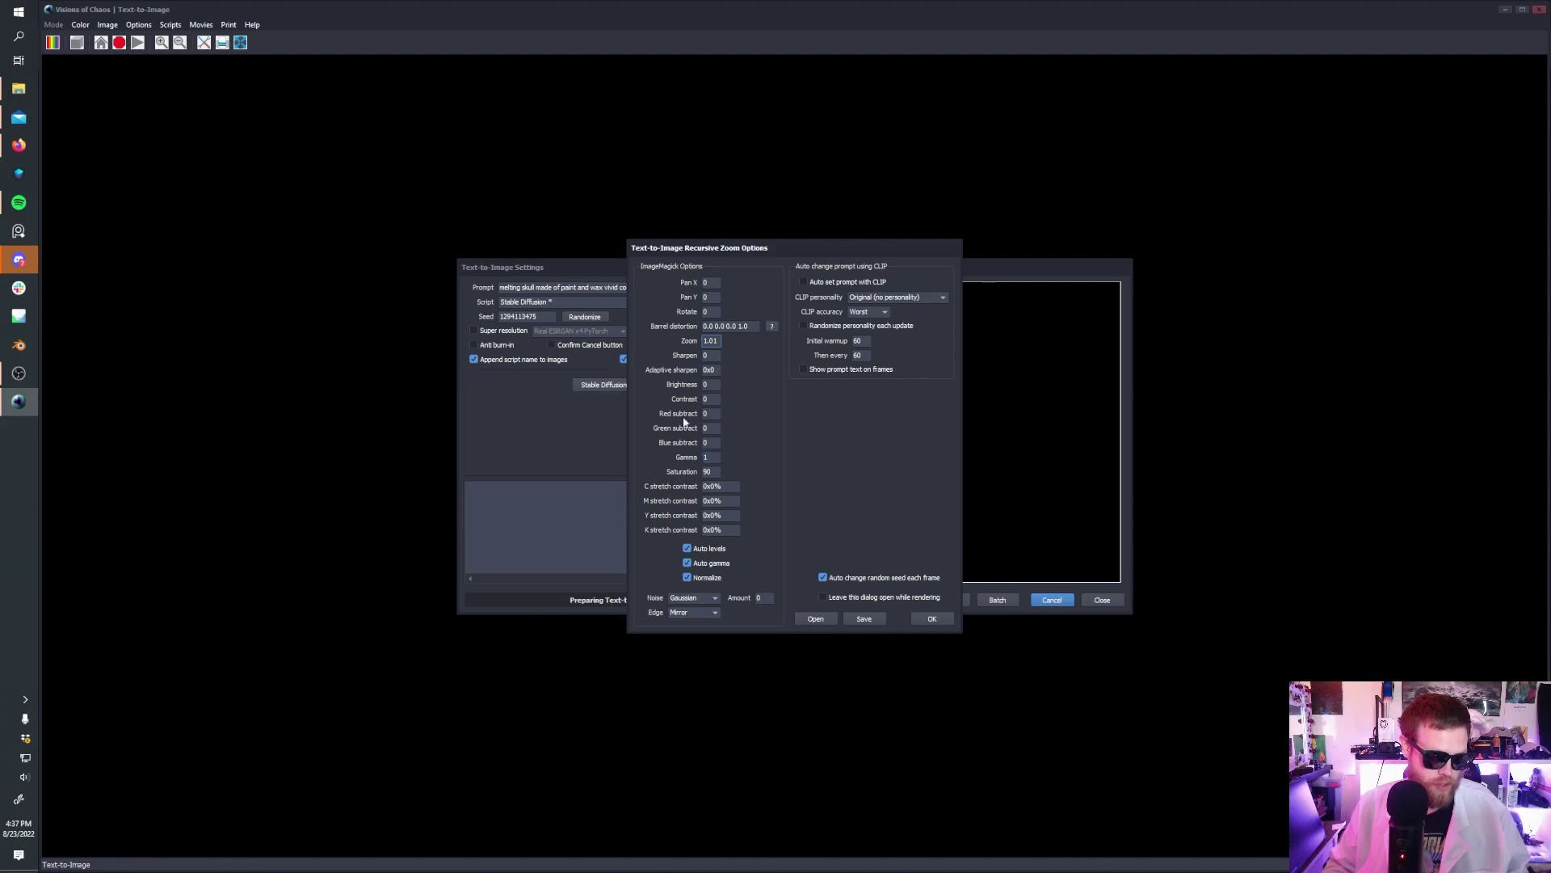
# Accept the recursive zoom options and delete the existing movie frame files to start the recursive rendering
pyautogui.click(931, 618)
pyautogui.click(828, 470)
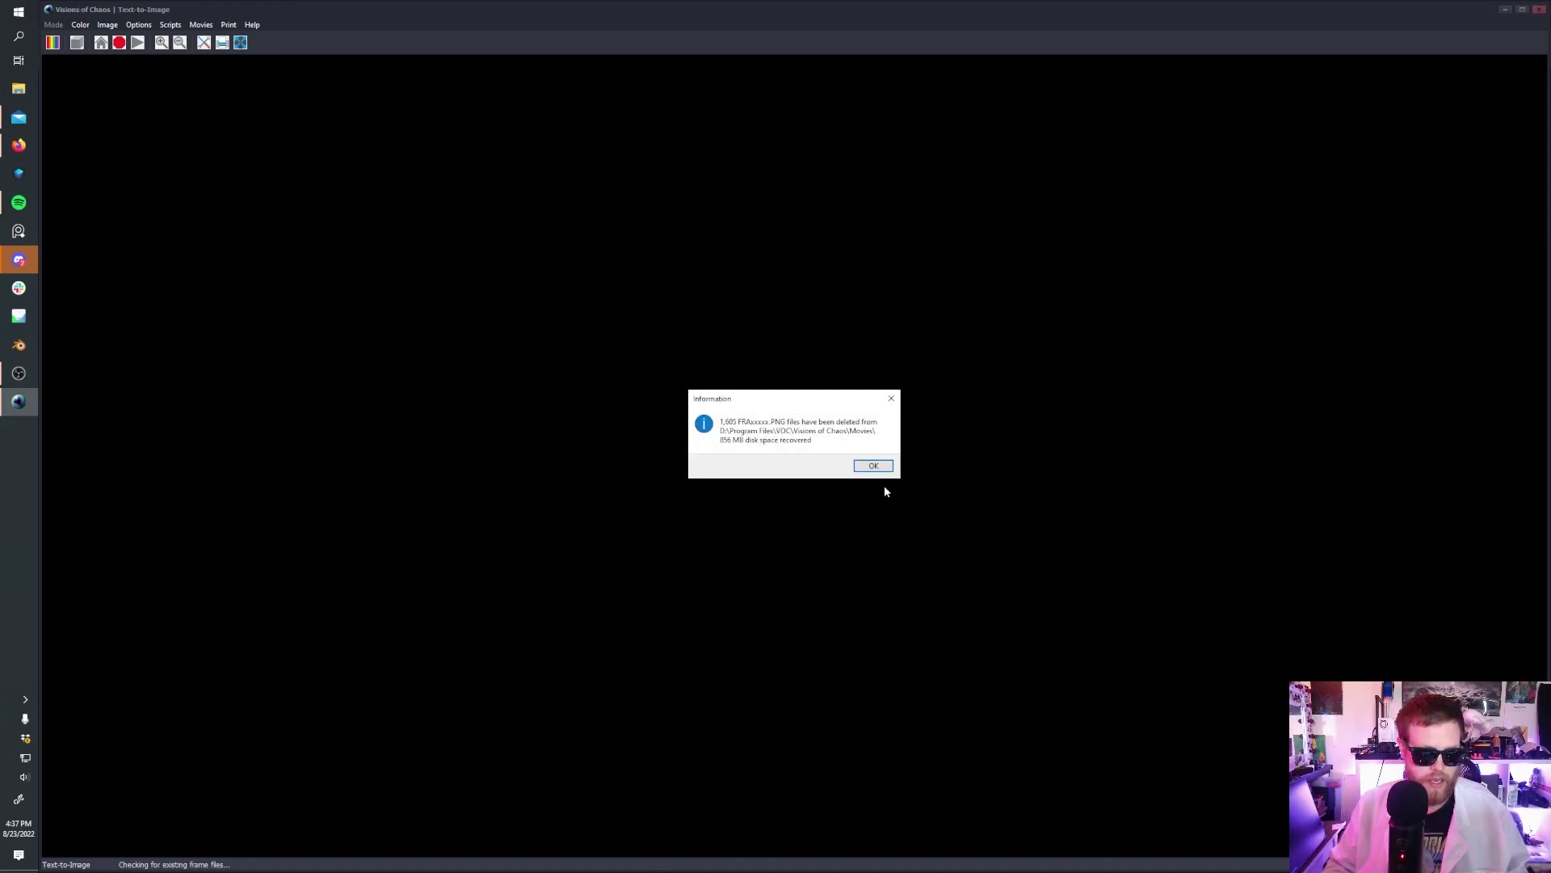
pyautogui.click(871, 465)
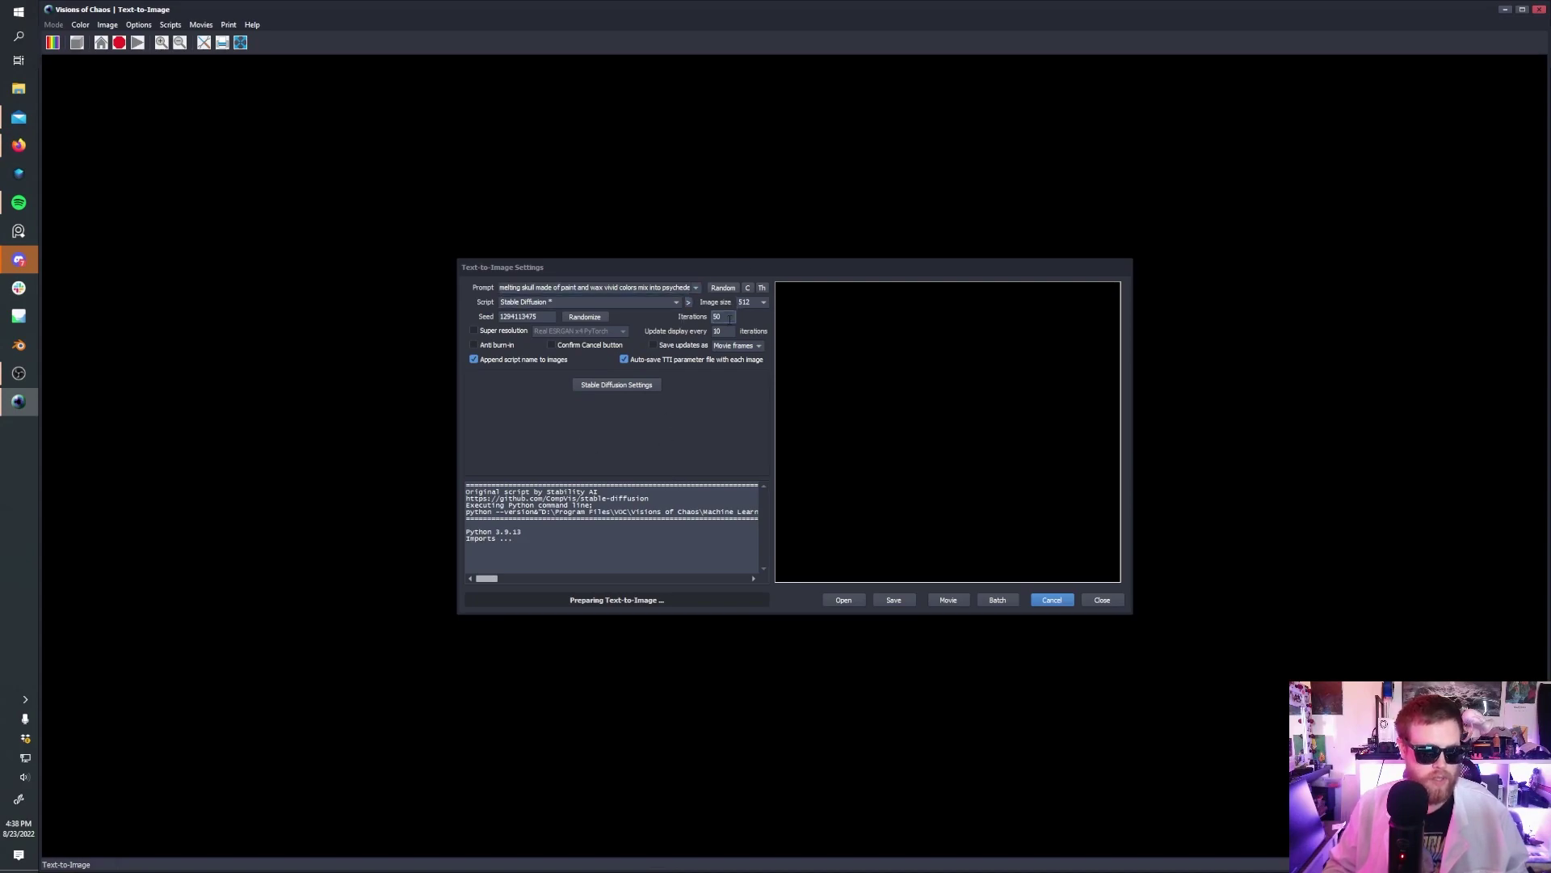
# Set the Text-to-Image iterations to 80 and make the settings window taller to enlarge the image preview
pyautogui.moveTo(730, 316); pyautogui.dragTo(699, 318)
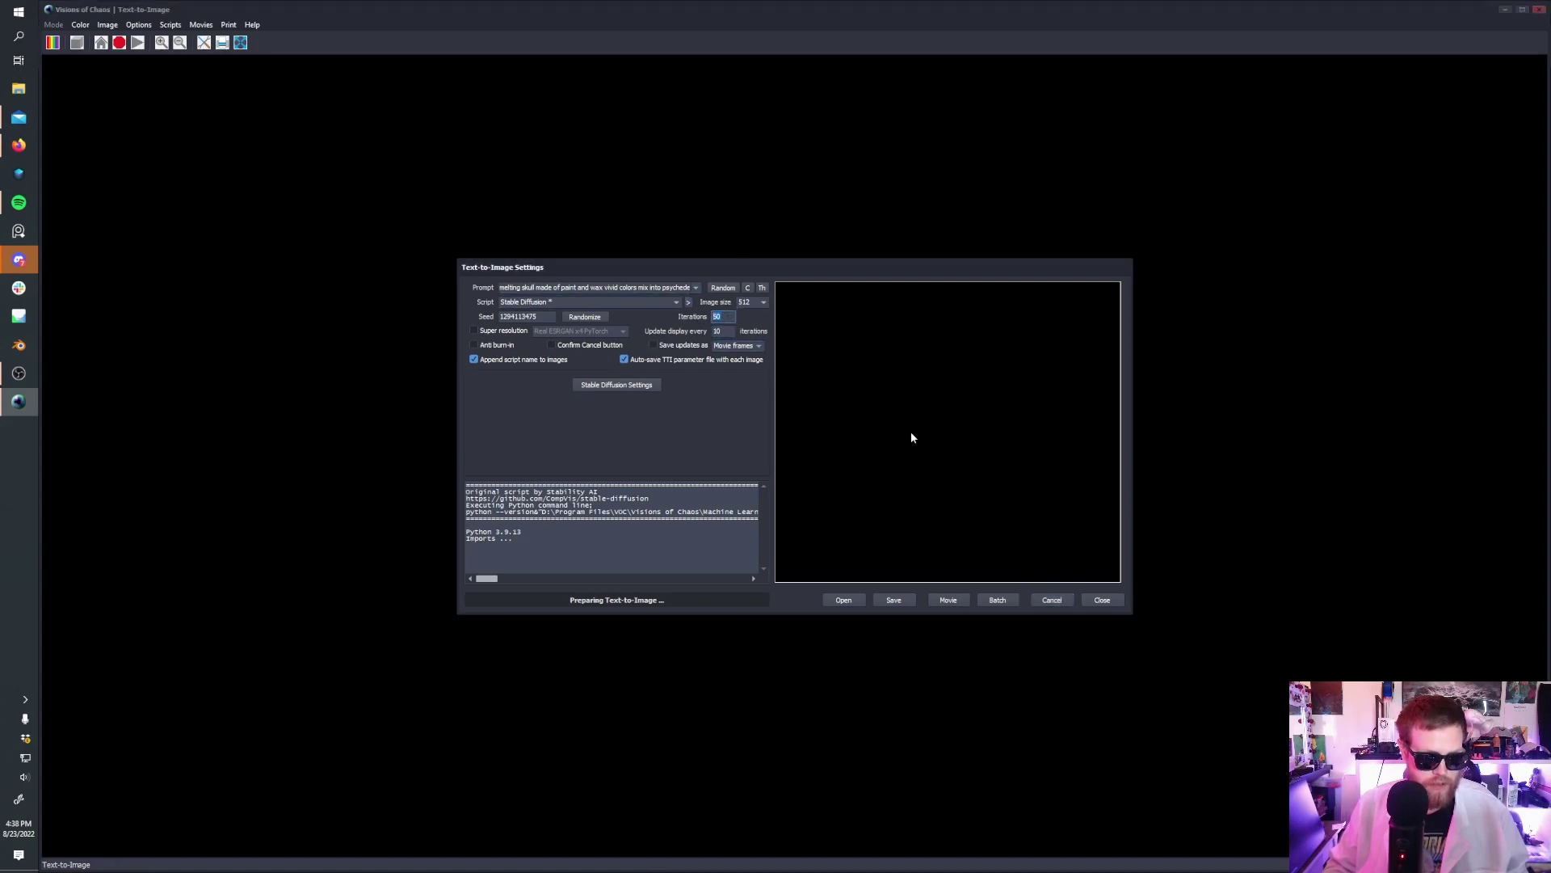
pyautogui.write('80')
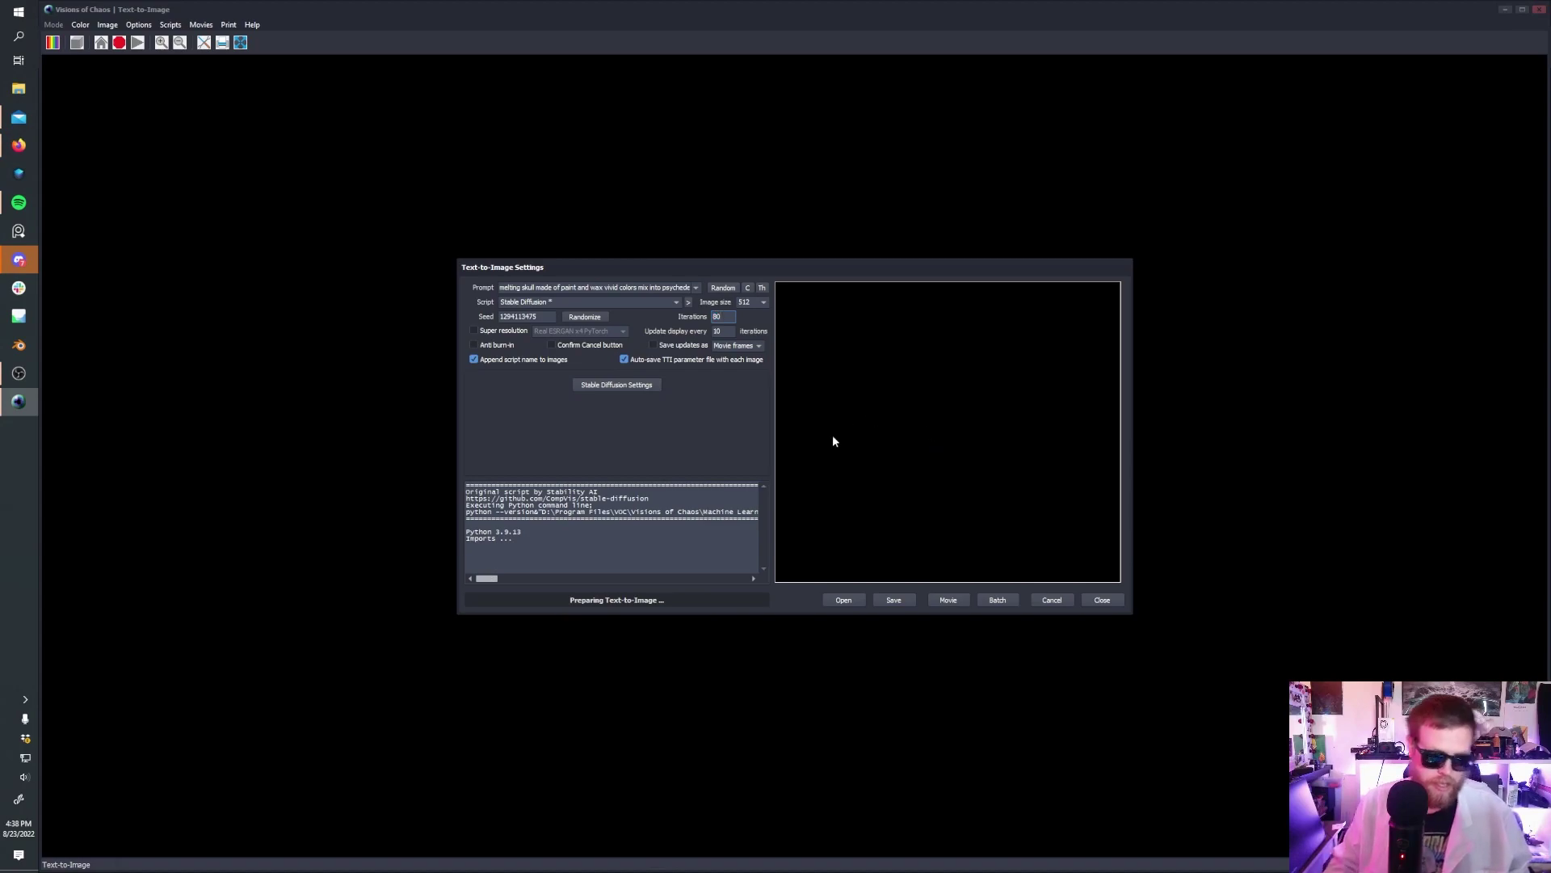
pyautogui.click(719, 331)
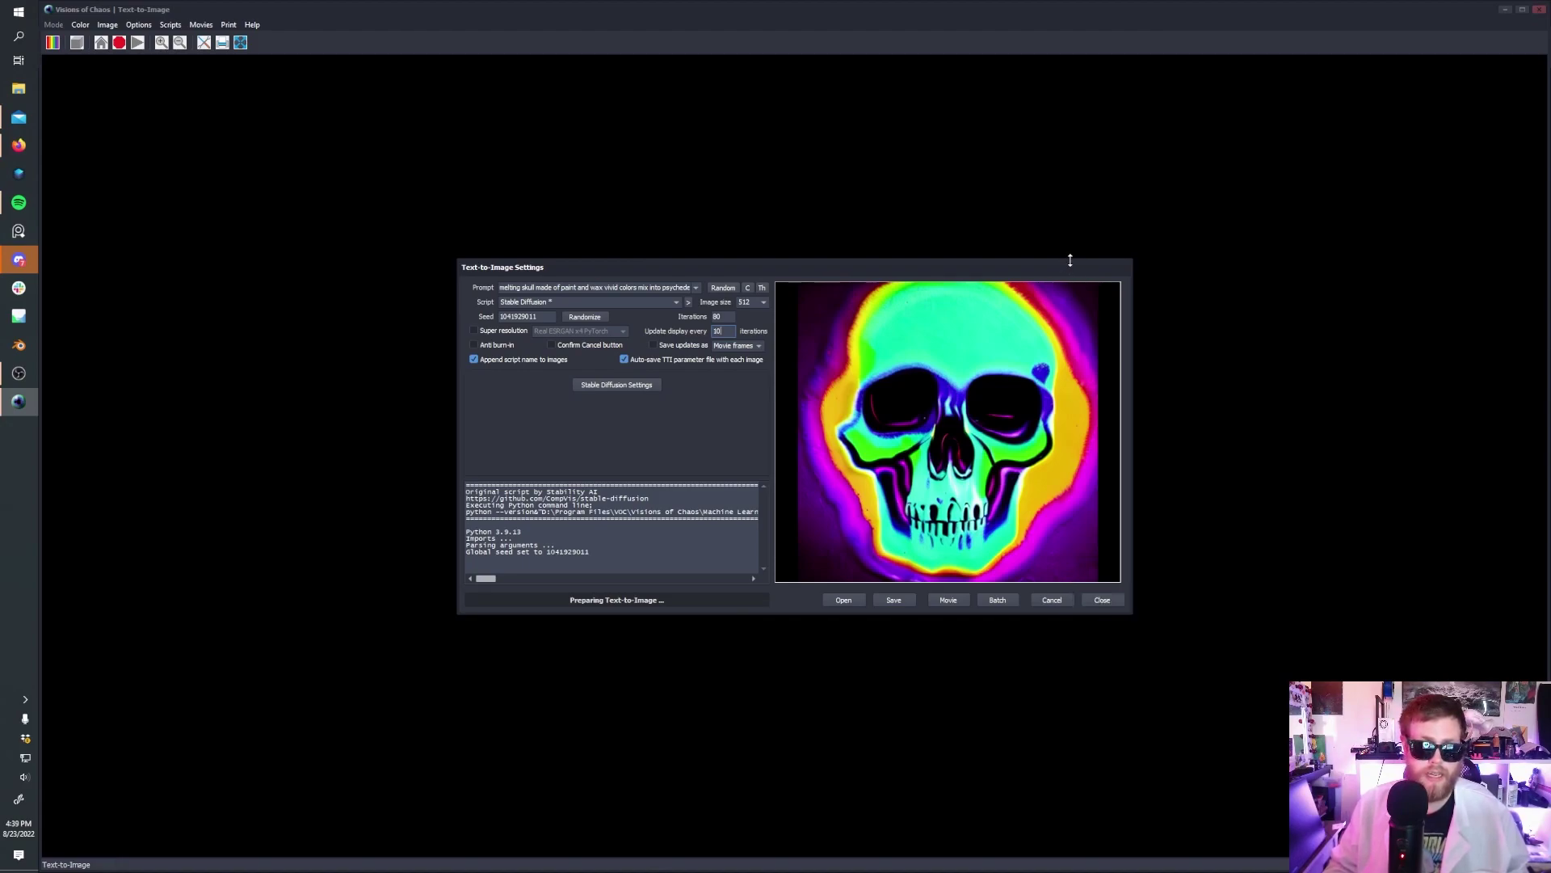
pyautogui.moveTo(1070, 258); pyautogui.dragTo(1077, 214)
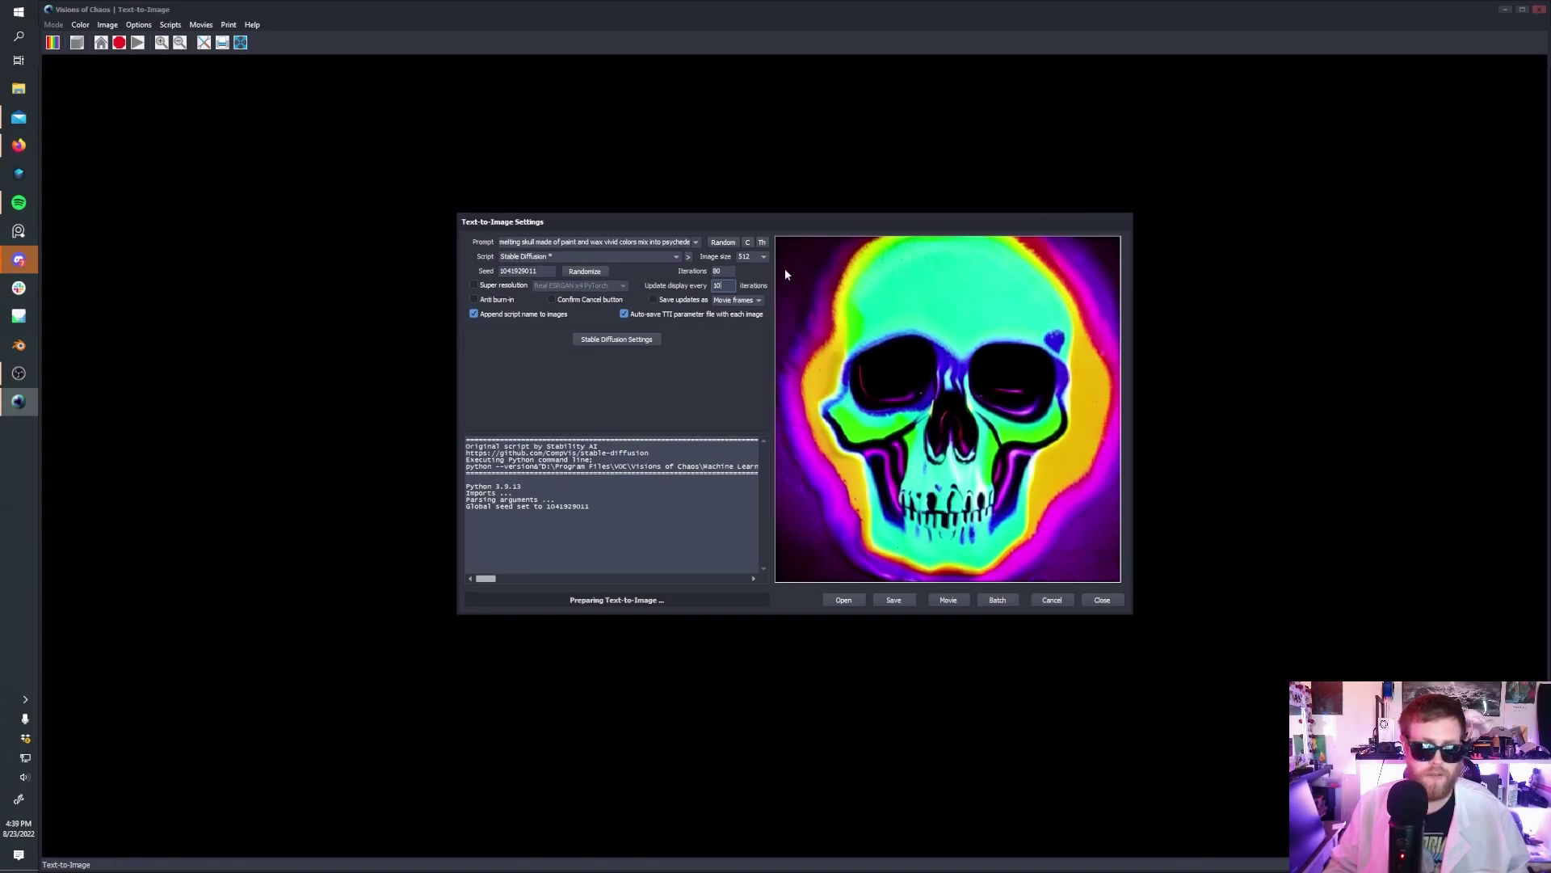